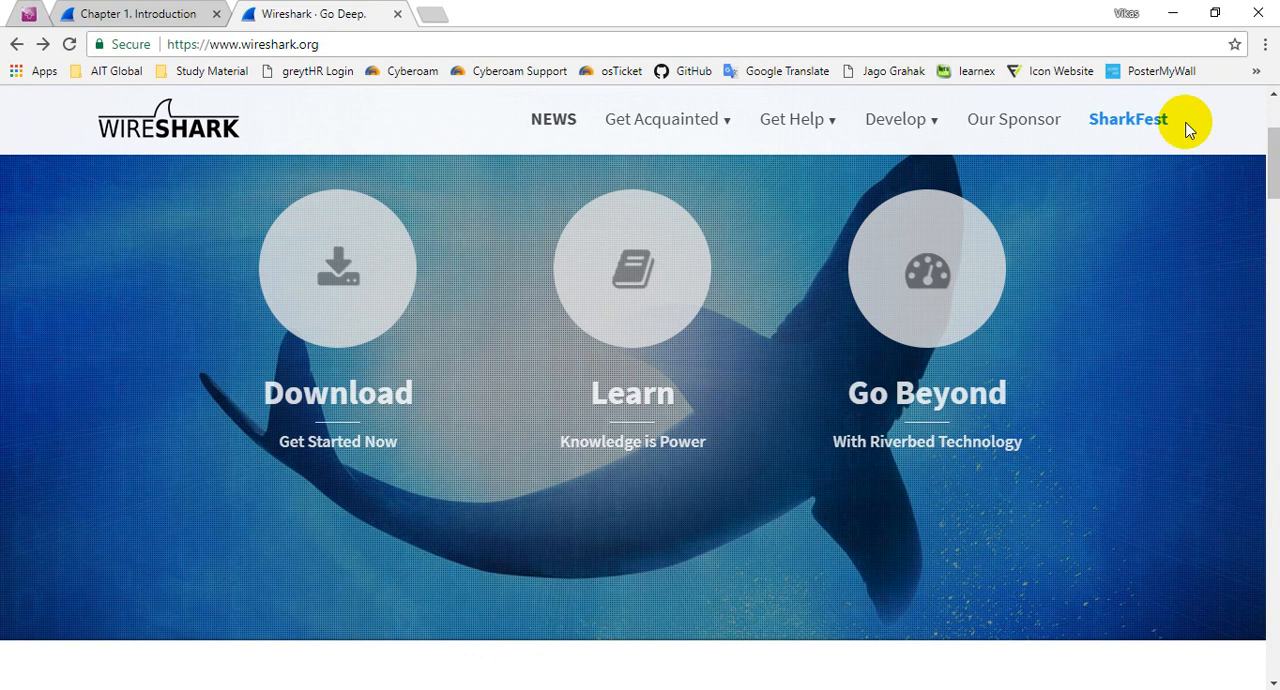
Step: Minimize the browser, launch Wireshark from the desktop and postpone the offered software update
click(1177, 14)
double_click(668, 158)
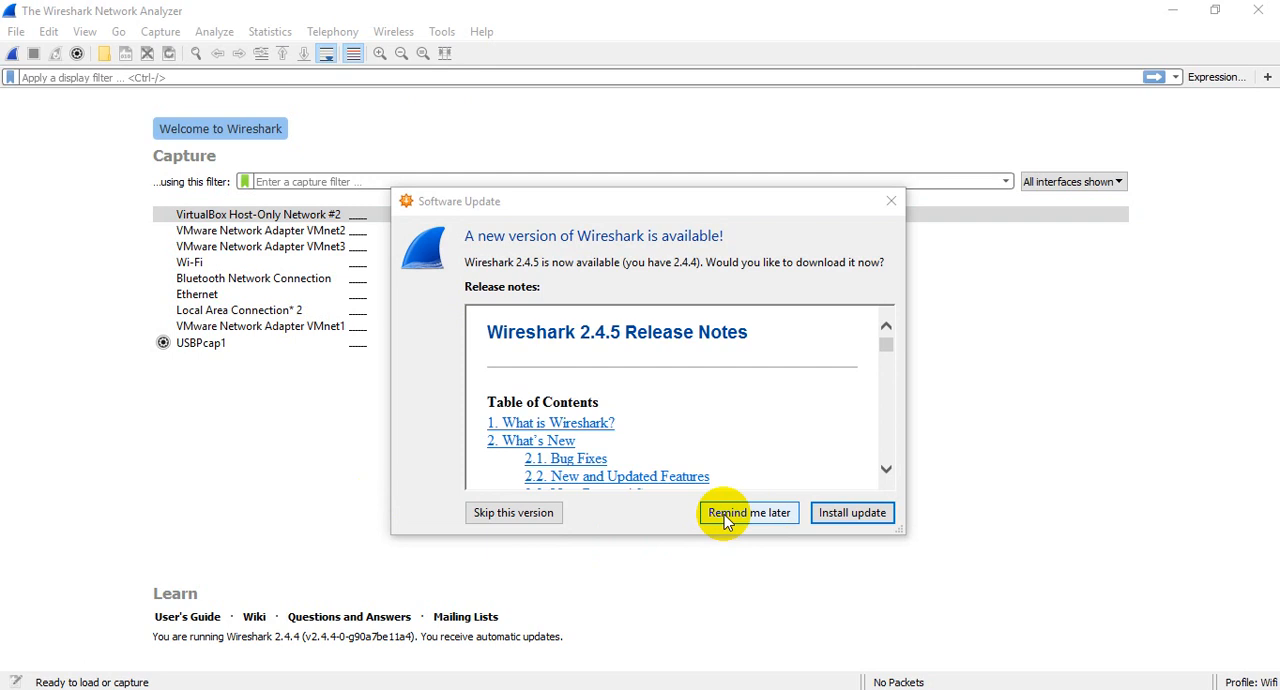
click(724, 514)
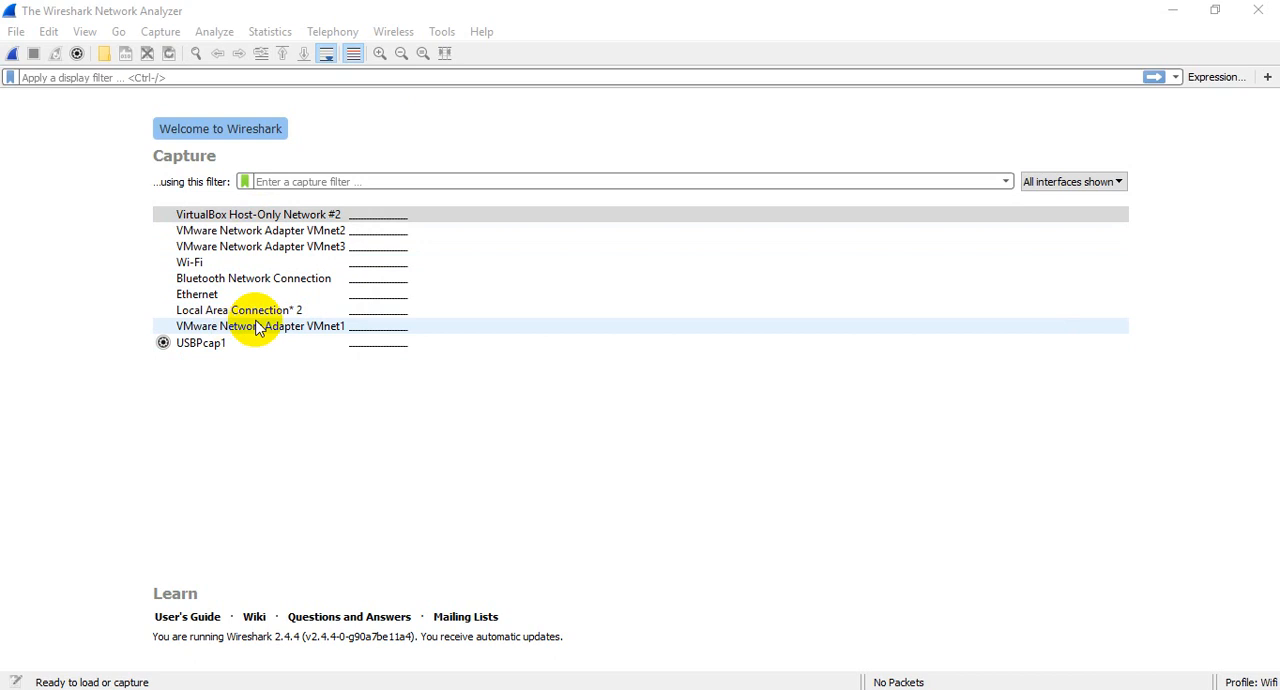
Step: Go through the available network interfaces and start a live capture on Wi-Fi
click(216, 233)
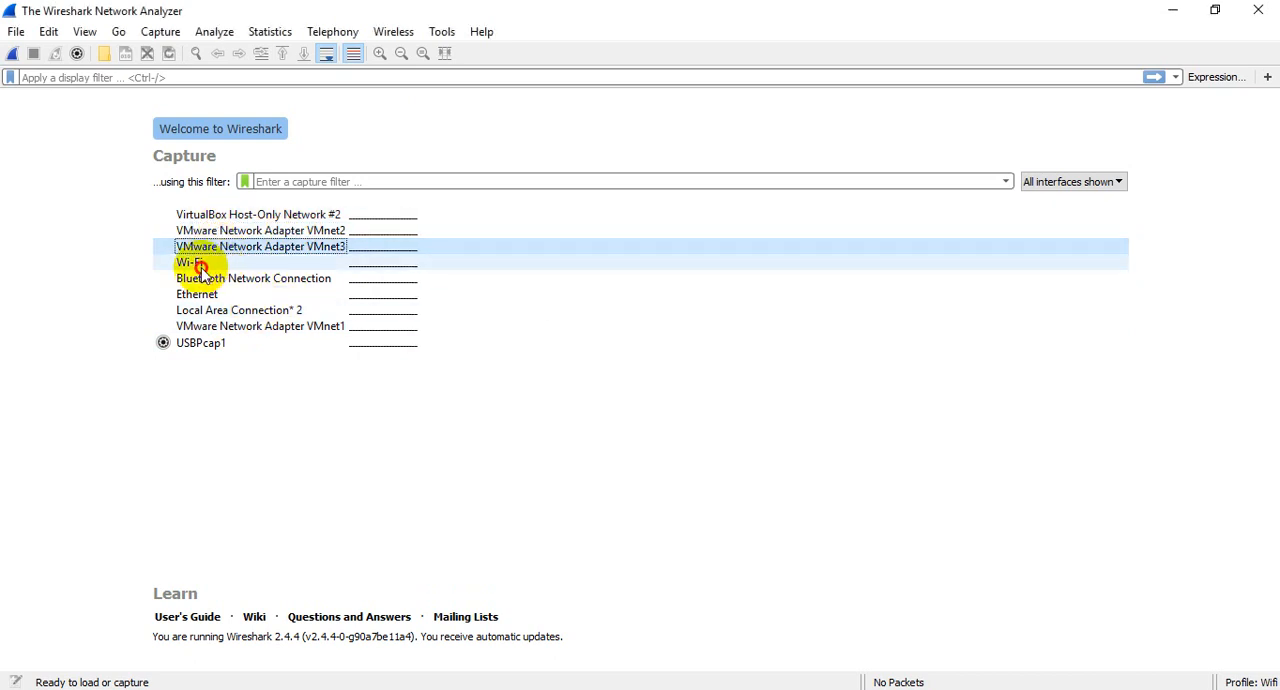
click(201, 264)
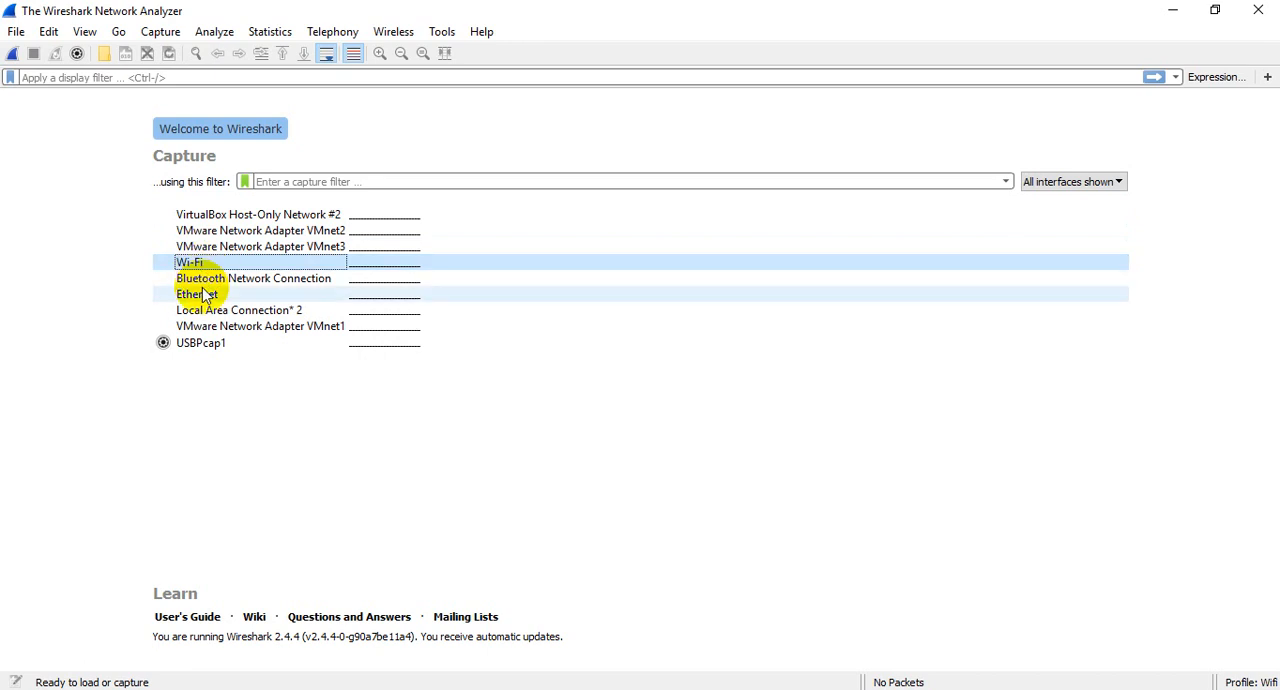
click(258, 285)
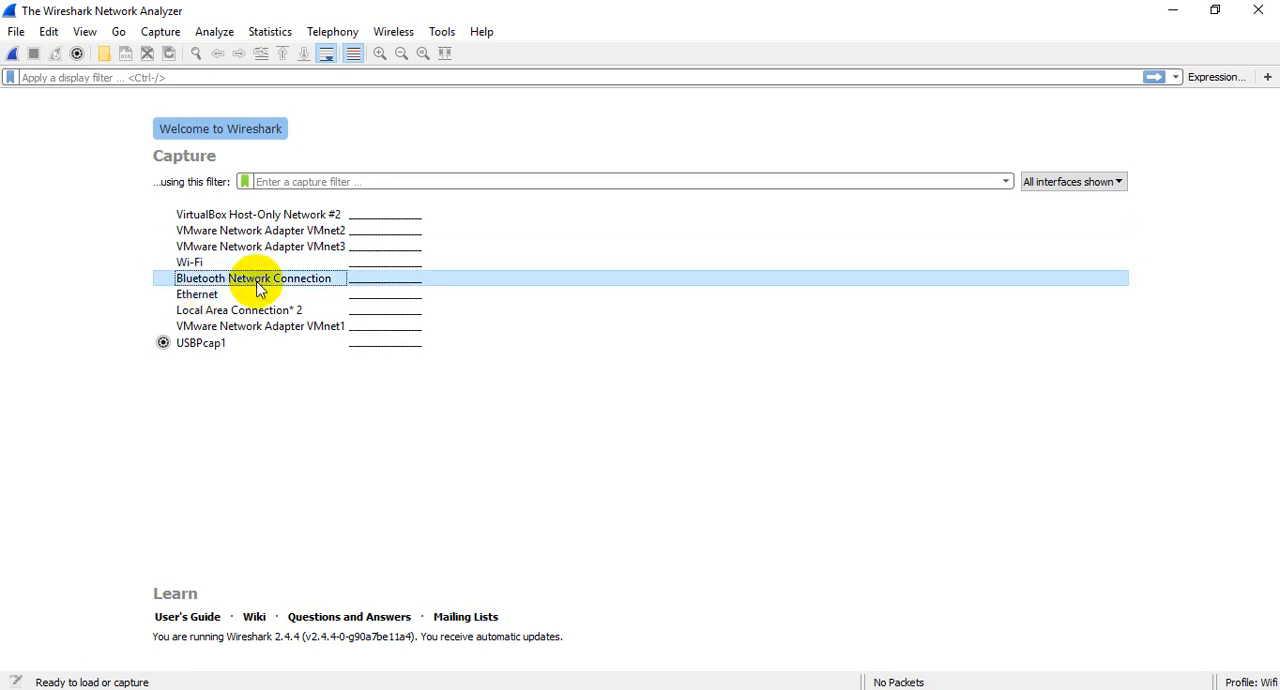
click(206, 294)
click(208, 310)
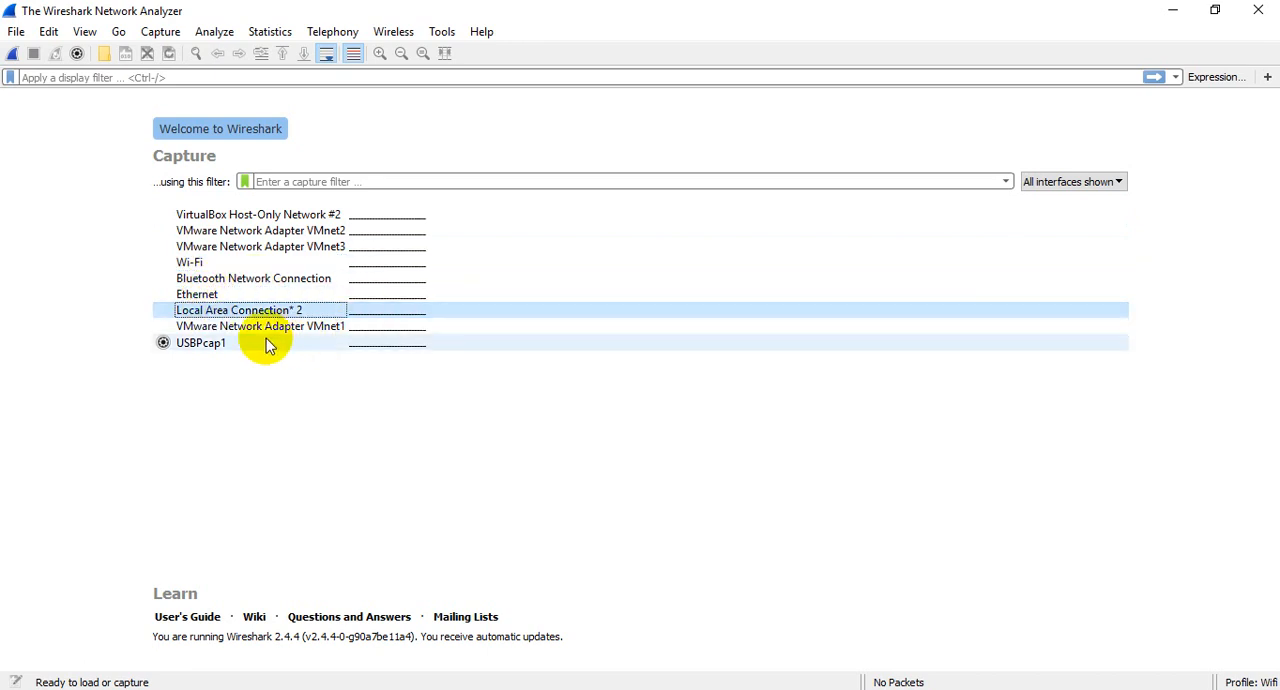
click(250, 330)
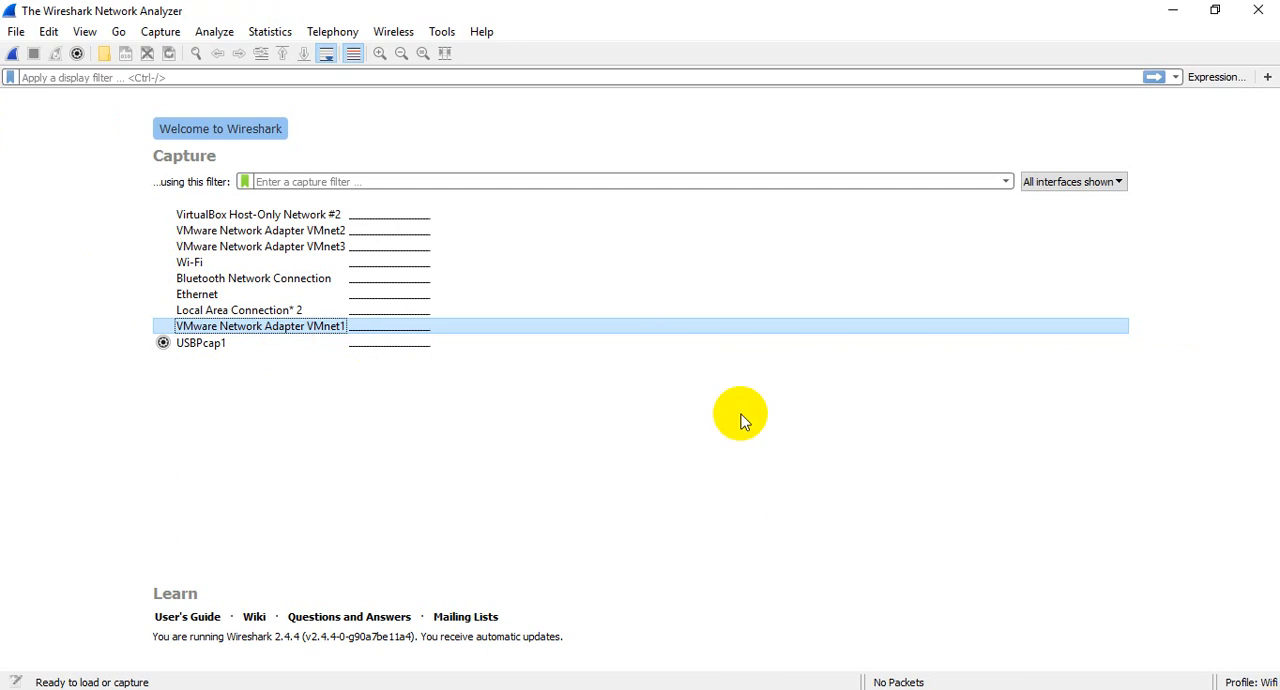
click(191, 265)
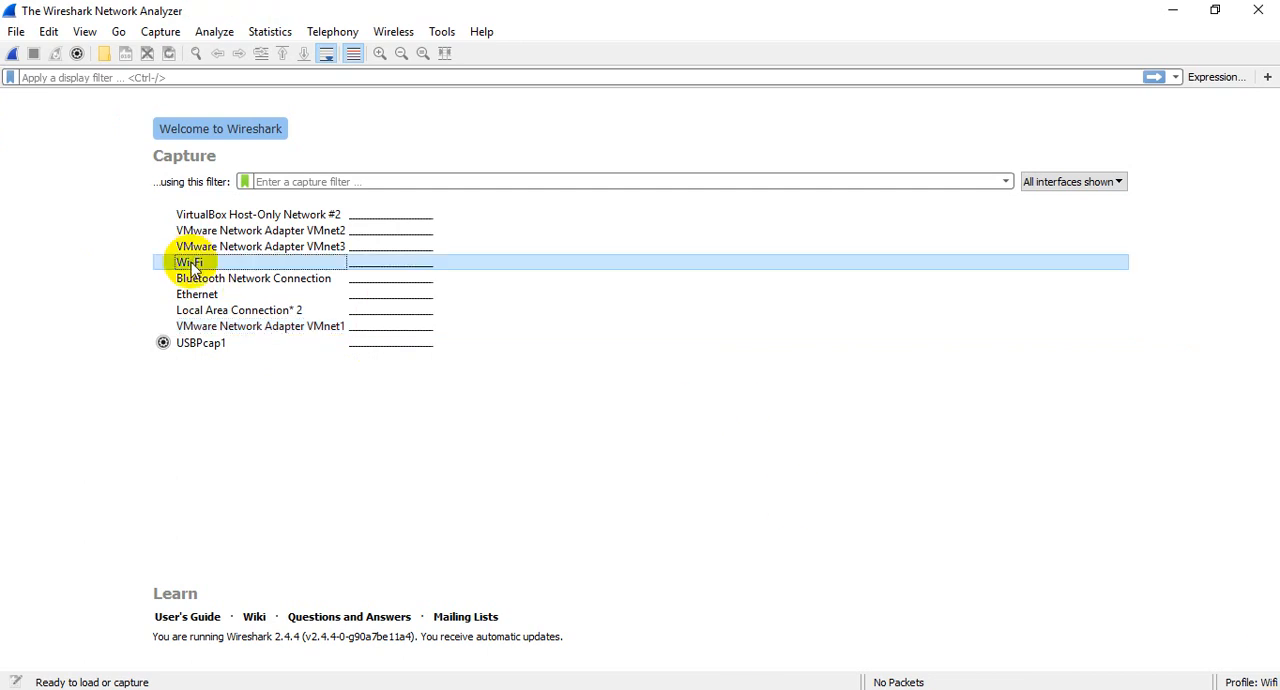
double_click(191, 266)
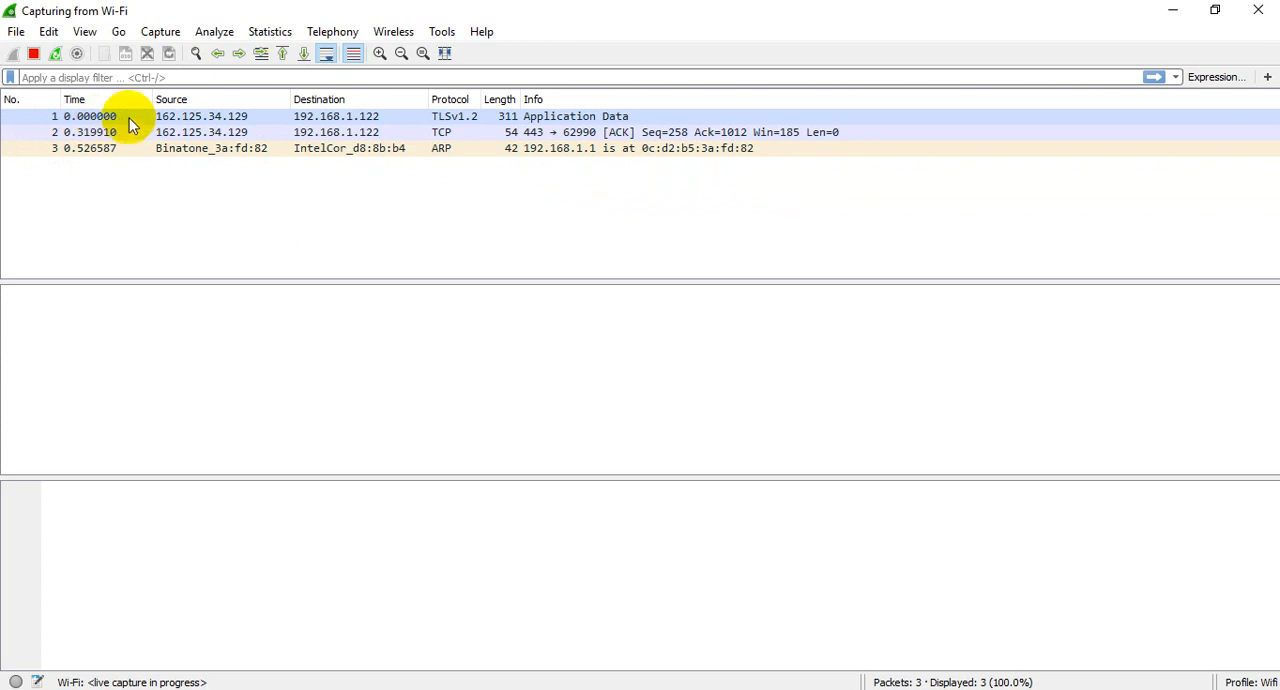
Step: Select the first captured packet and enlarge the packet list to show more rows
click(208, 117)
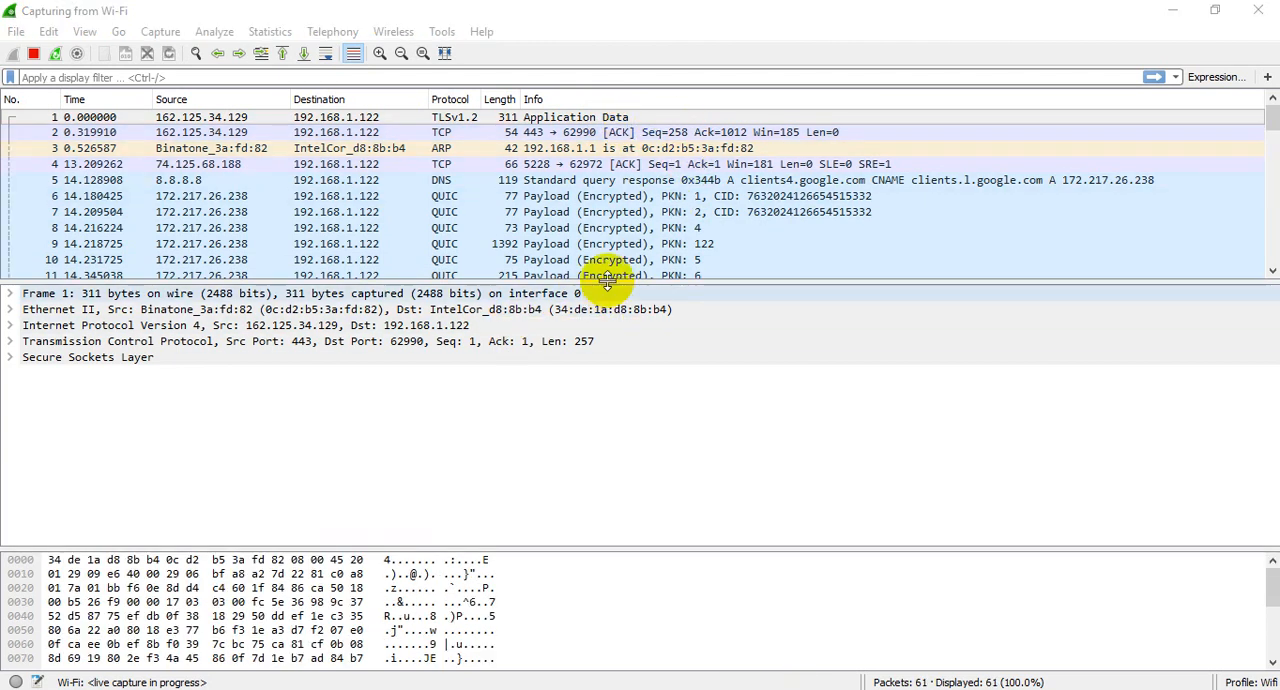
click(606, 283)
drag(606, 283, 605, 345)
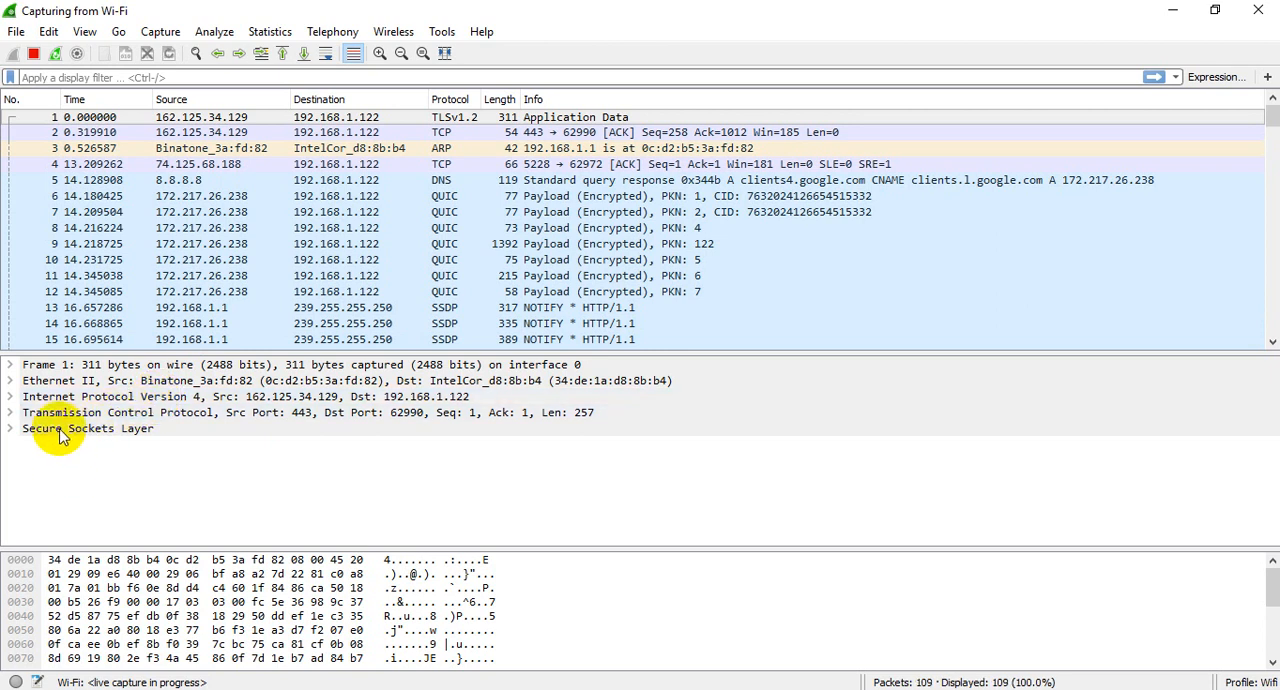
Step: Inspect the Frame, Ethernet II and Internet Protocol Version 4 layers of the first packet
click(10, 366)
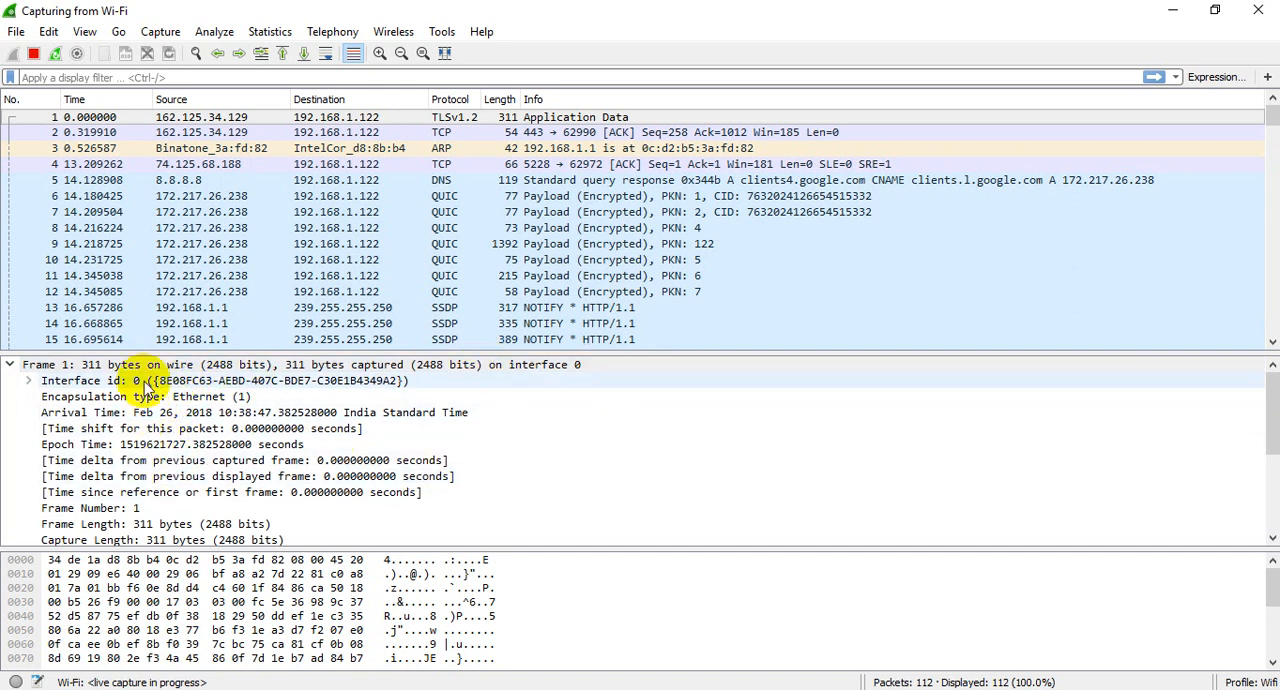
click(11, 367)
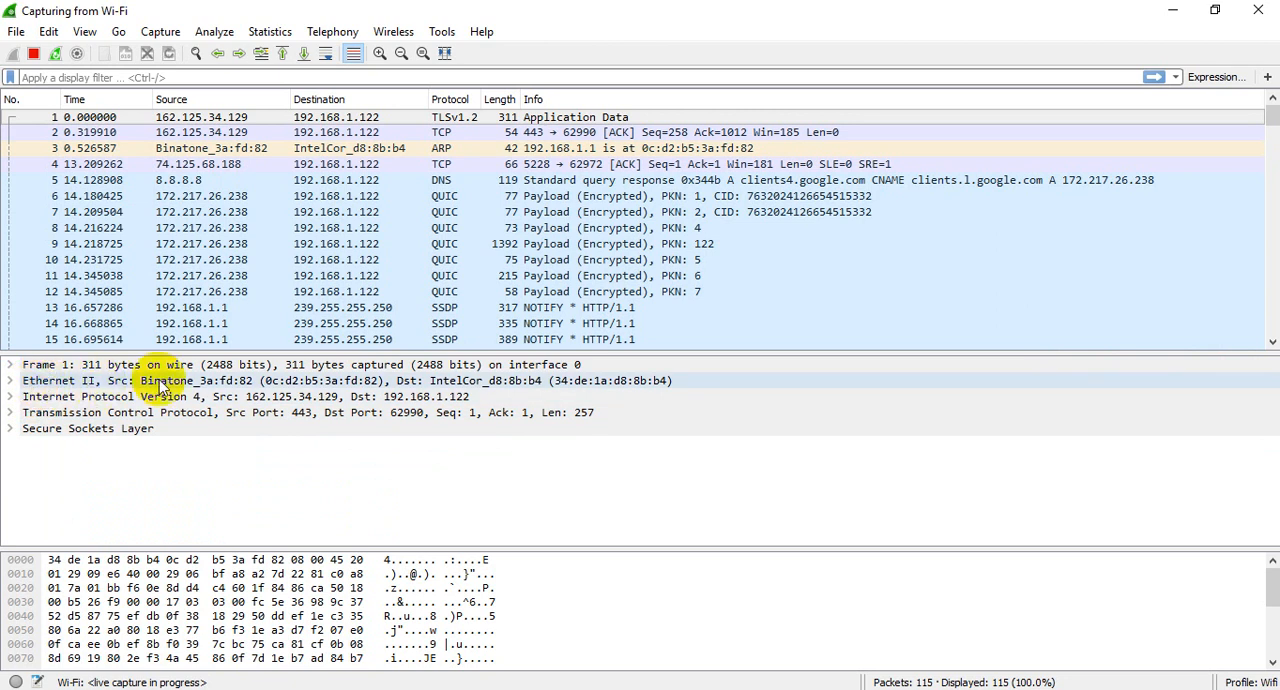
click(194, 385)
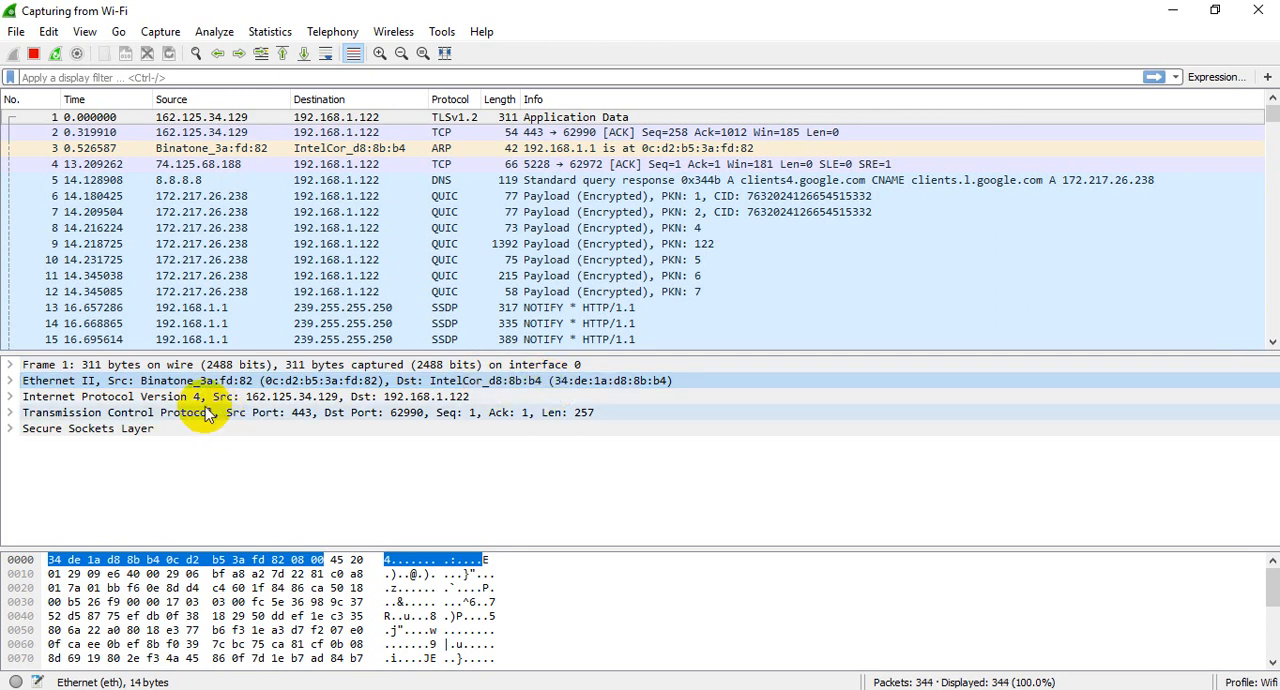
click(96, 400)
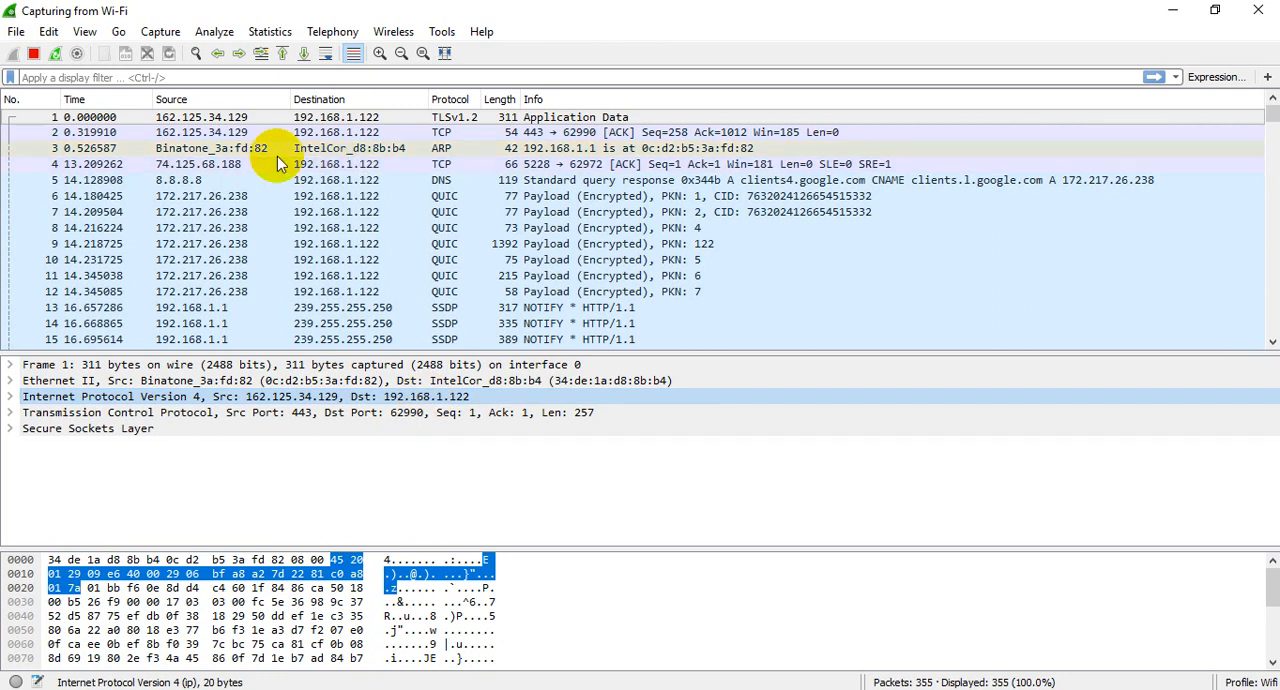
click(324, 120)
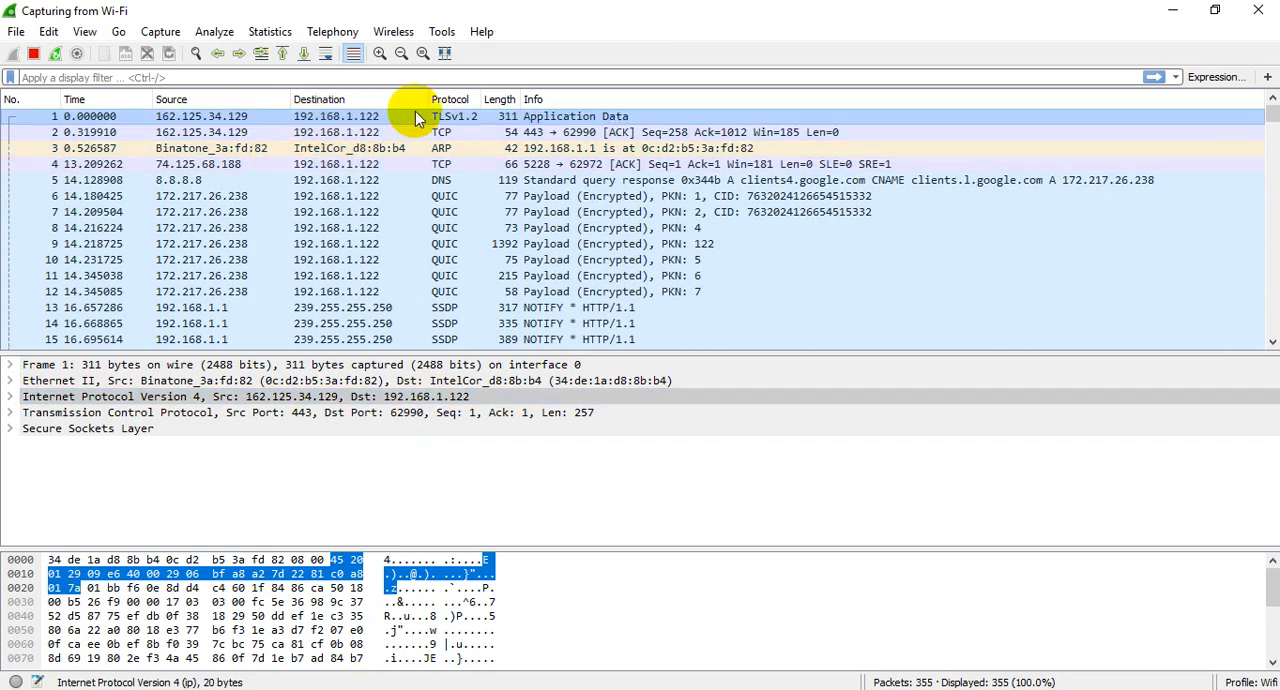
click(220, 397)
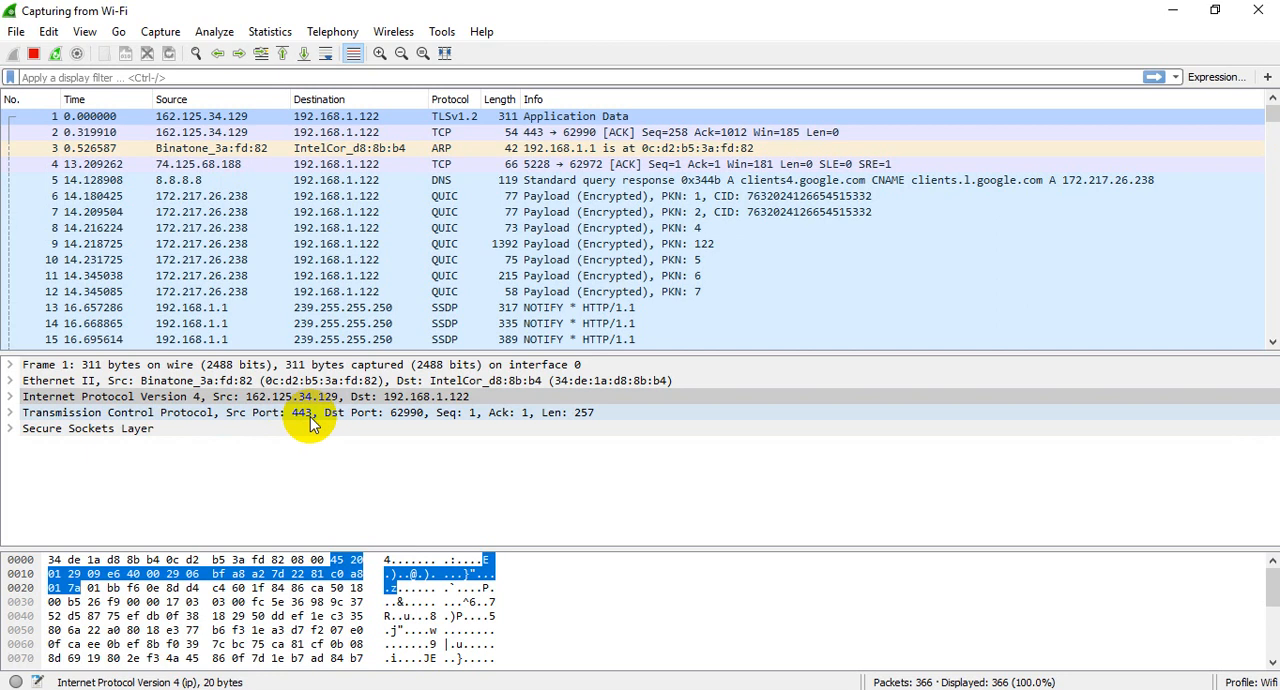
Step: Inspect the first packet's Transmission Control Protocol layer and expand its Secure Sockets Layer details
click(406, 416)
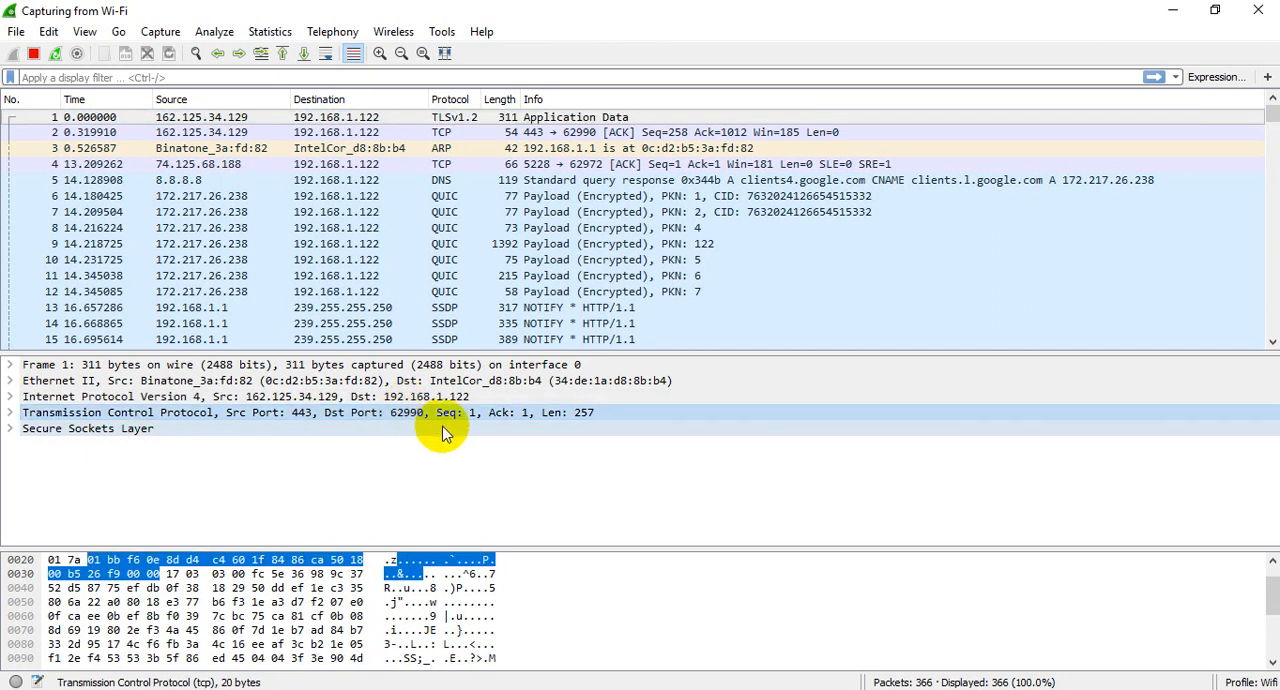
click(42, 436)
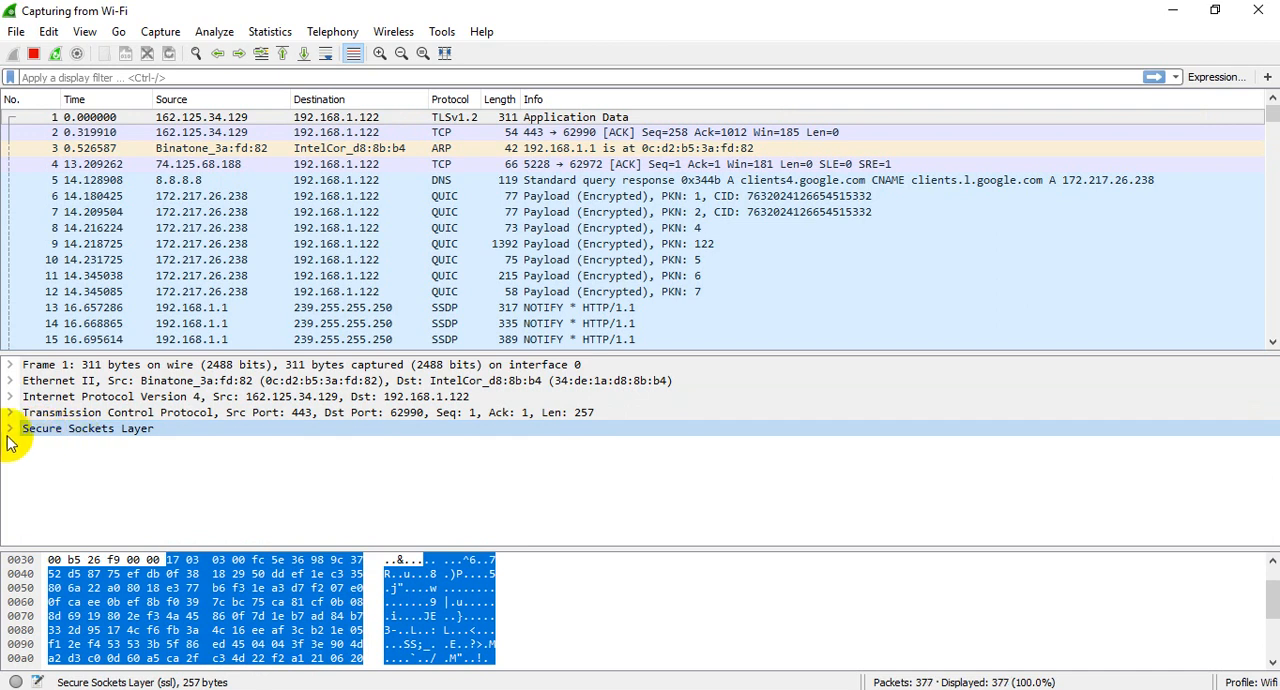
click(10, 429)
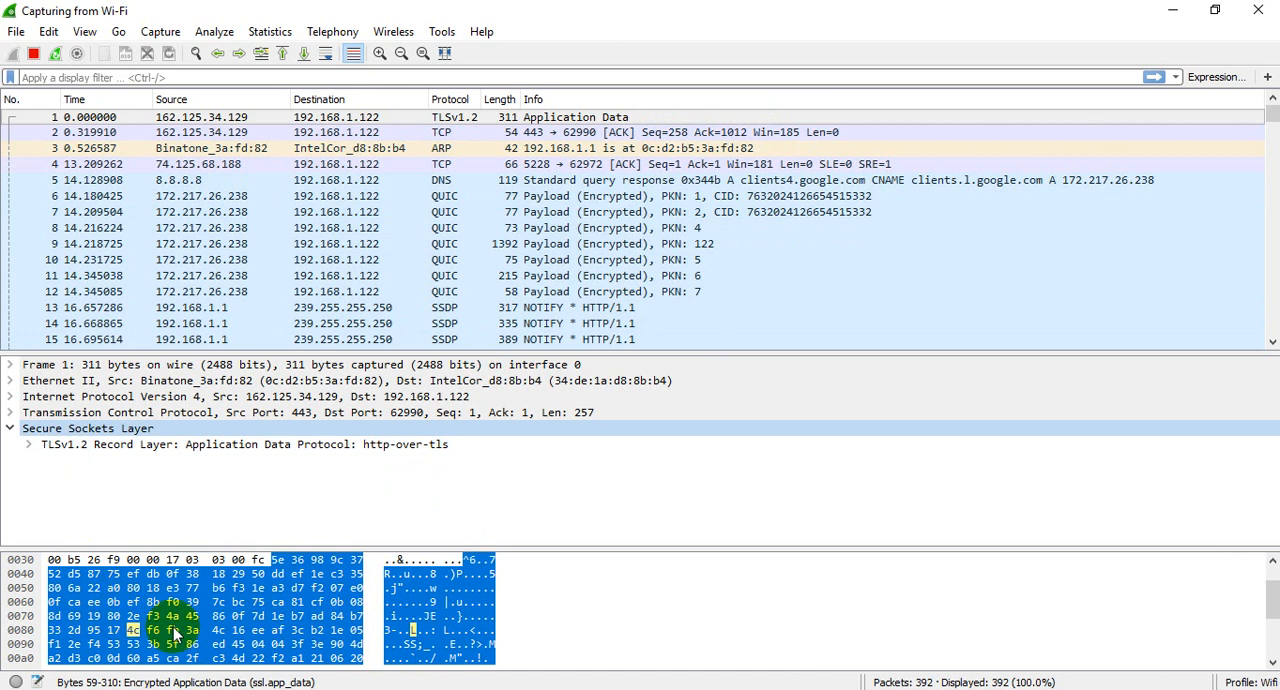
click(568, 603)
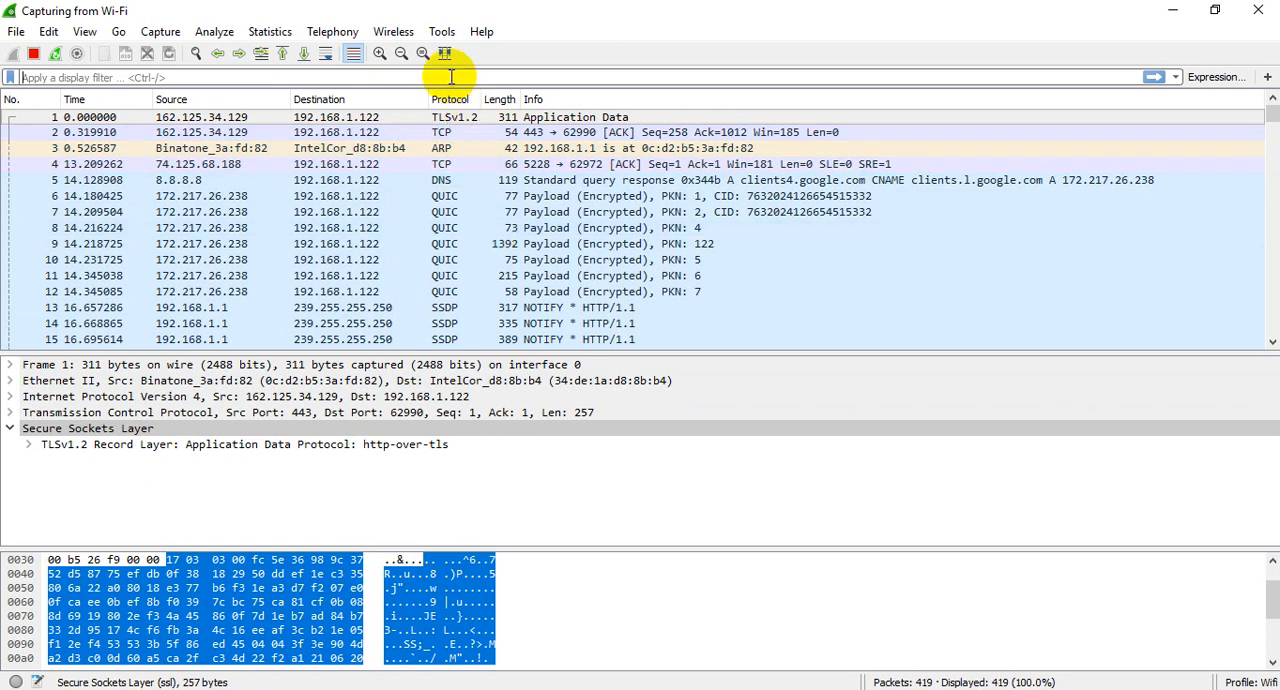
Step: Try dns and dhcp as display filters for the captured packets
text(DNS)
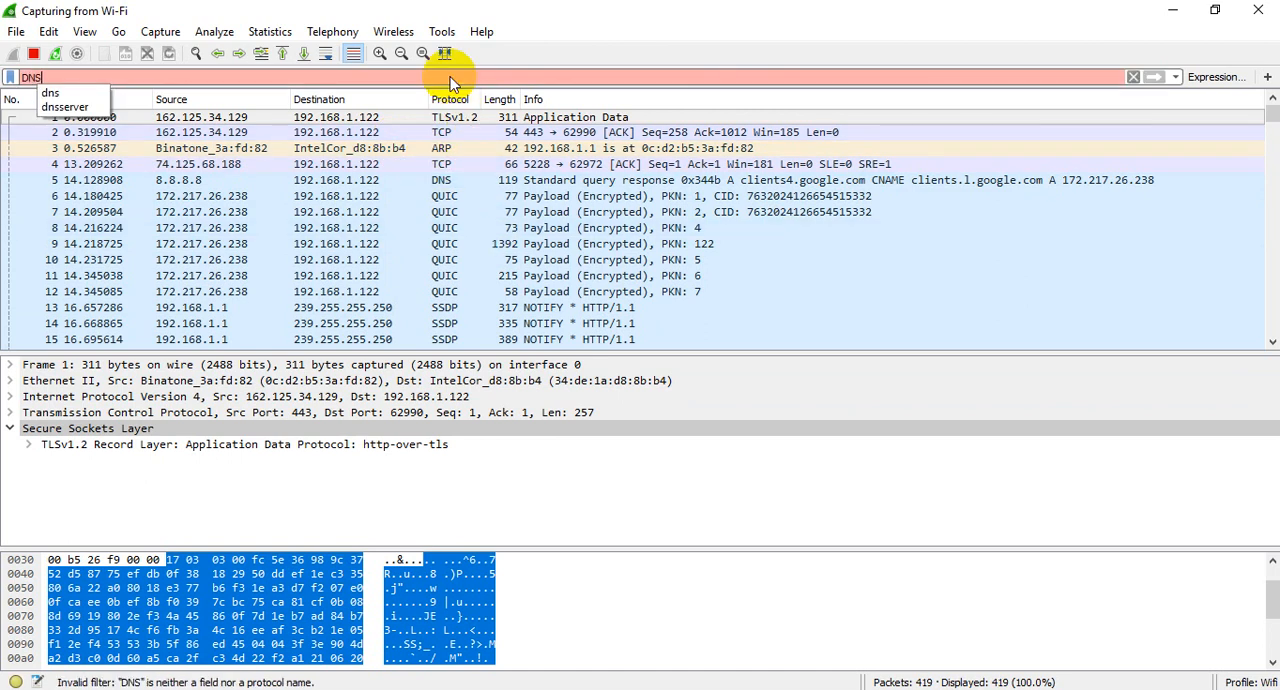
key(Return)
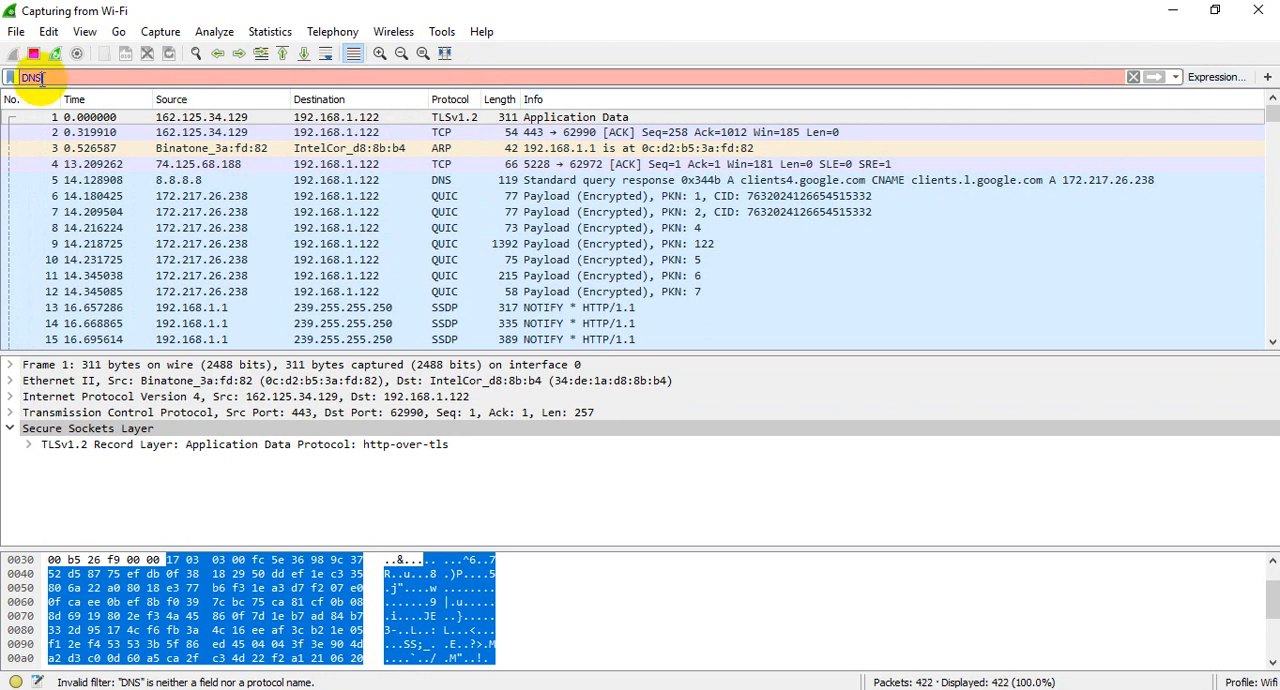
key(Return)
click(49, 94)
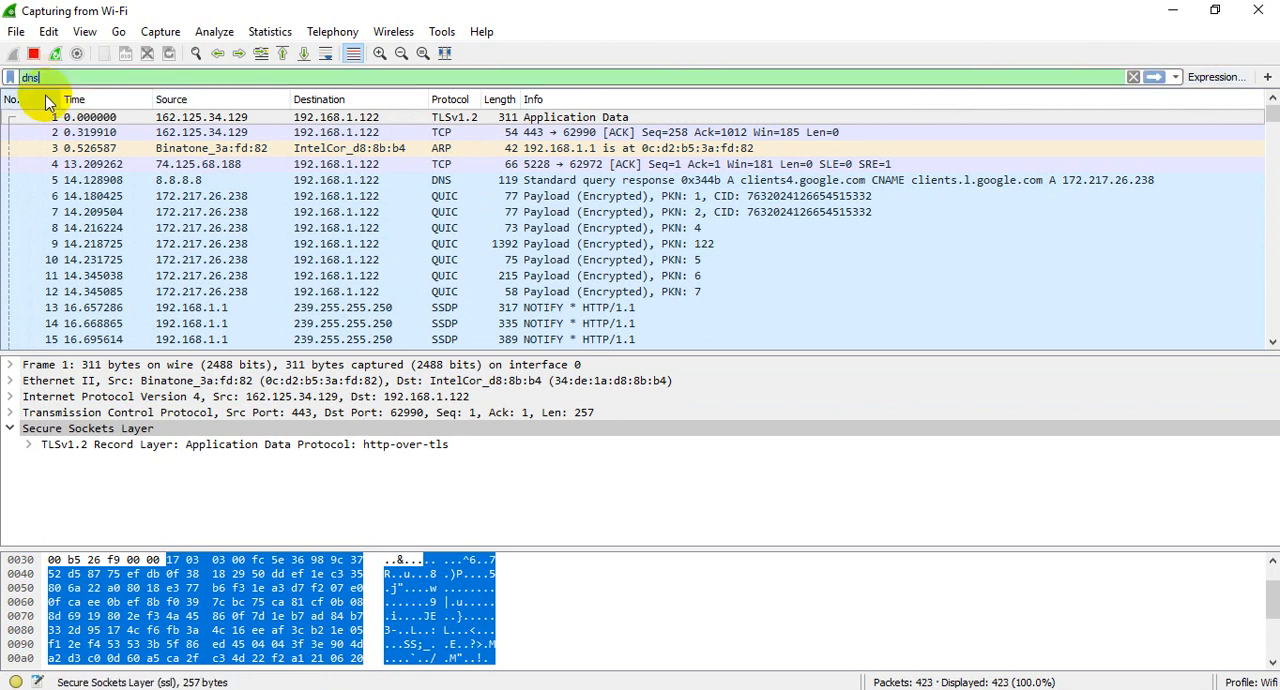
scroll(540, 190, down, 3)
scroll(540, 190, up, 2)
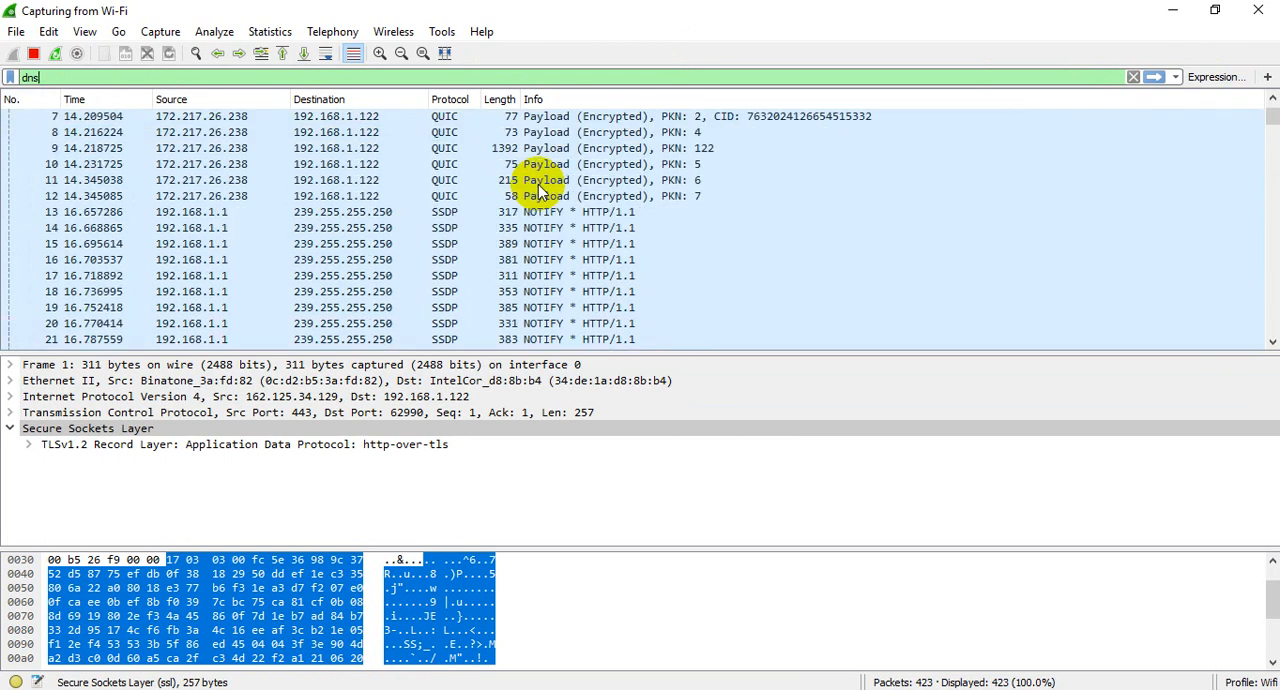
scroll(540, 190, down, 4)
scroll(540, 190, up, 5)
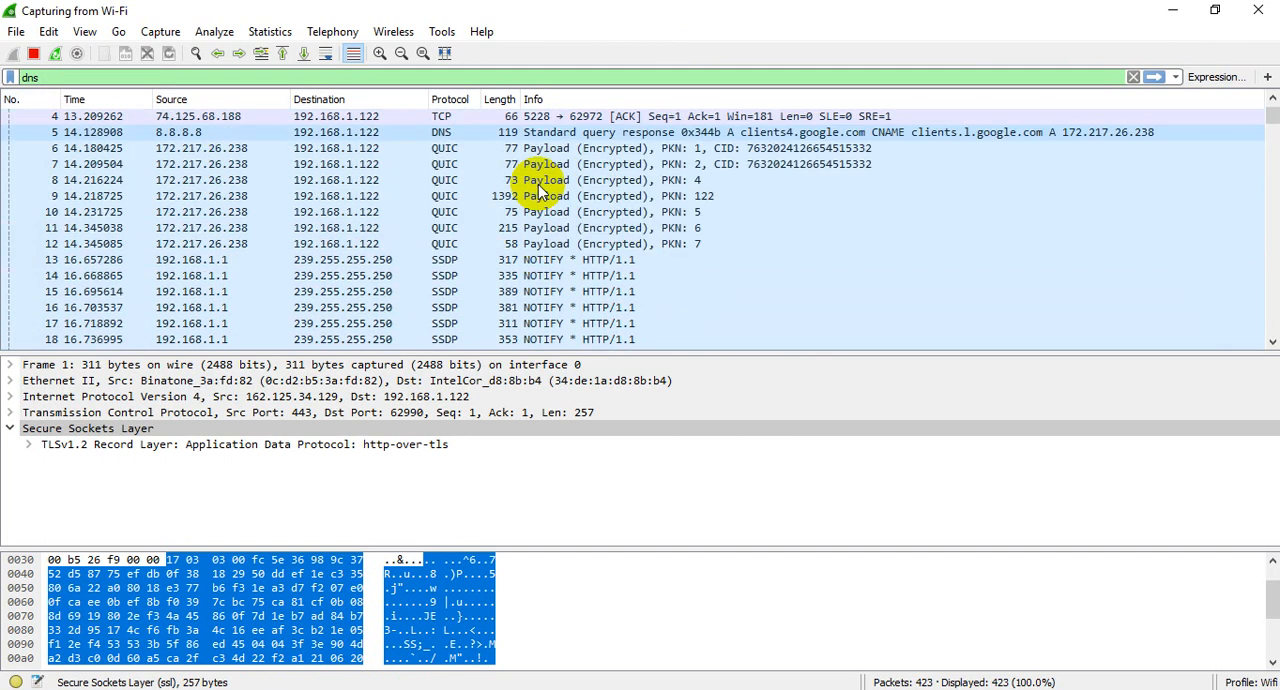
drag(40, 78, 14, 76)
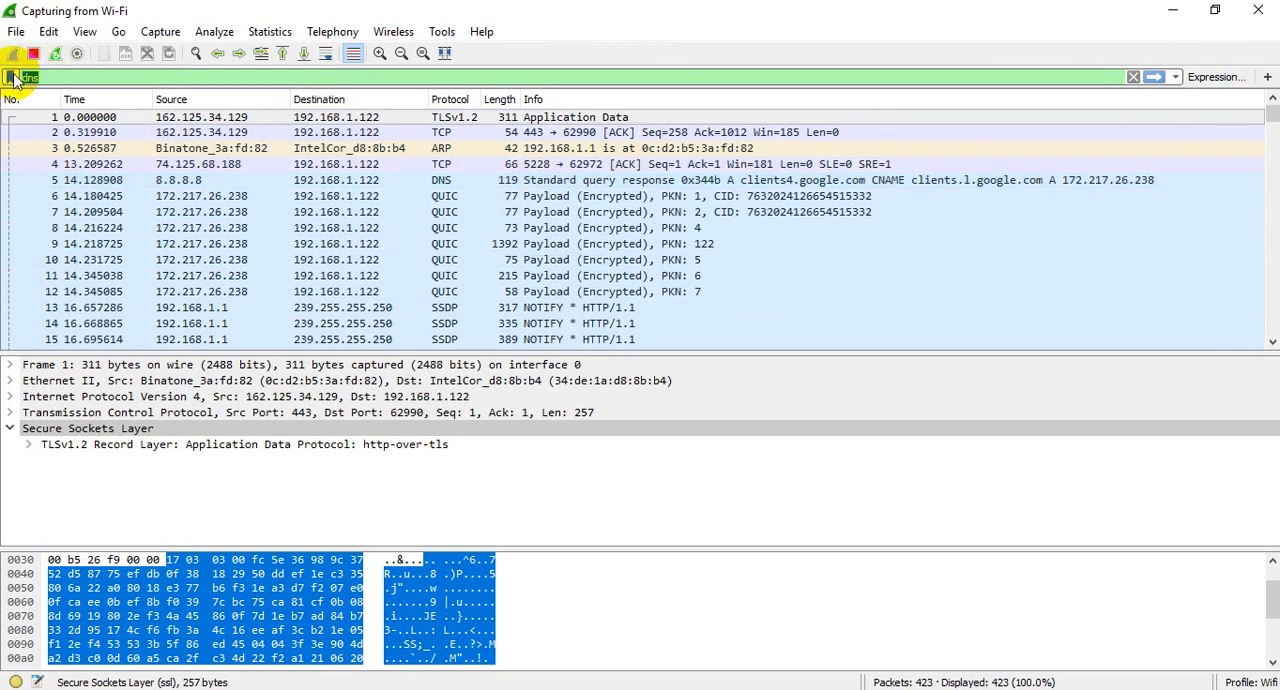
text(dhcp)
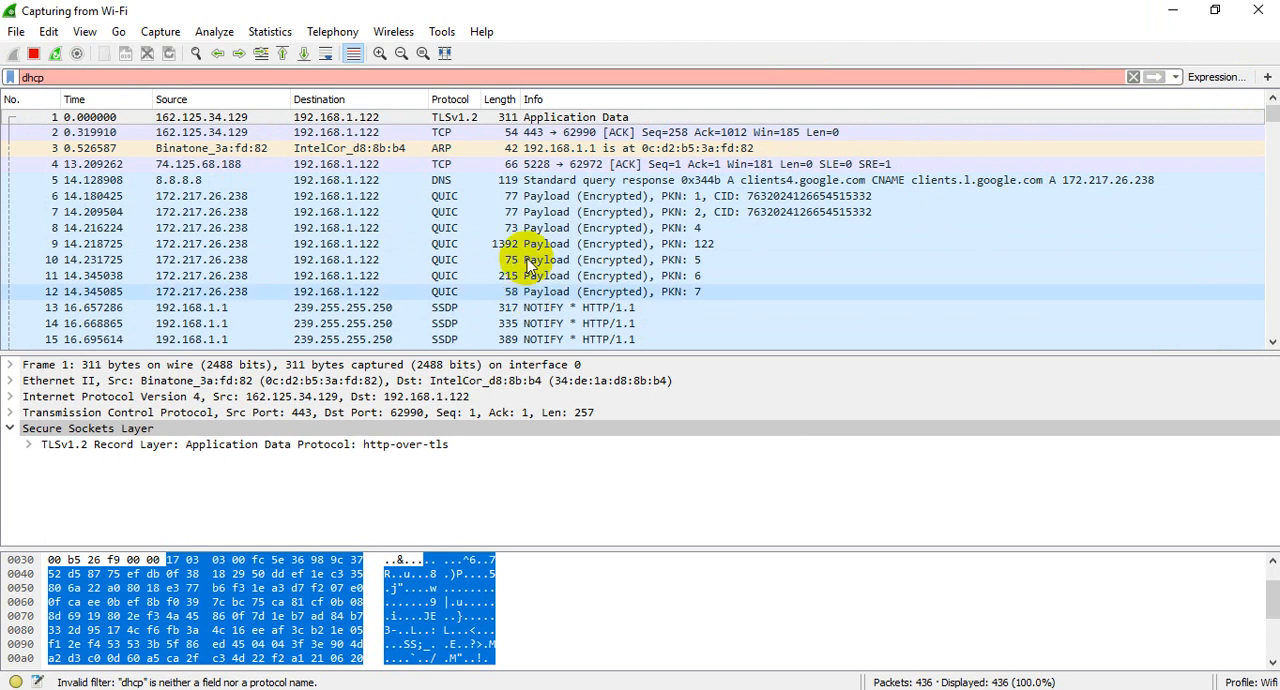
Step: Replace the display filter with arp and apply it to the captured packets
drag(50, 78, 3, 82)
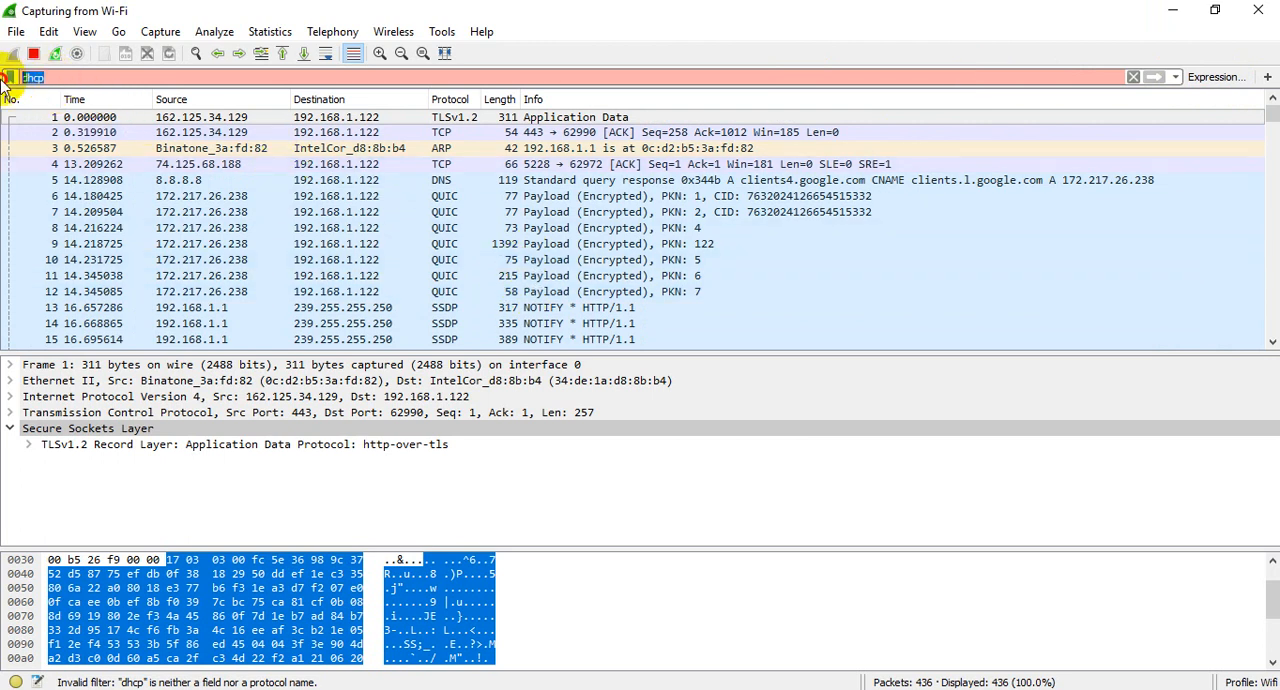
text(arp)
key(Return)
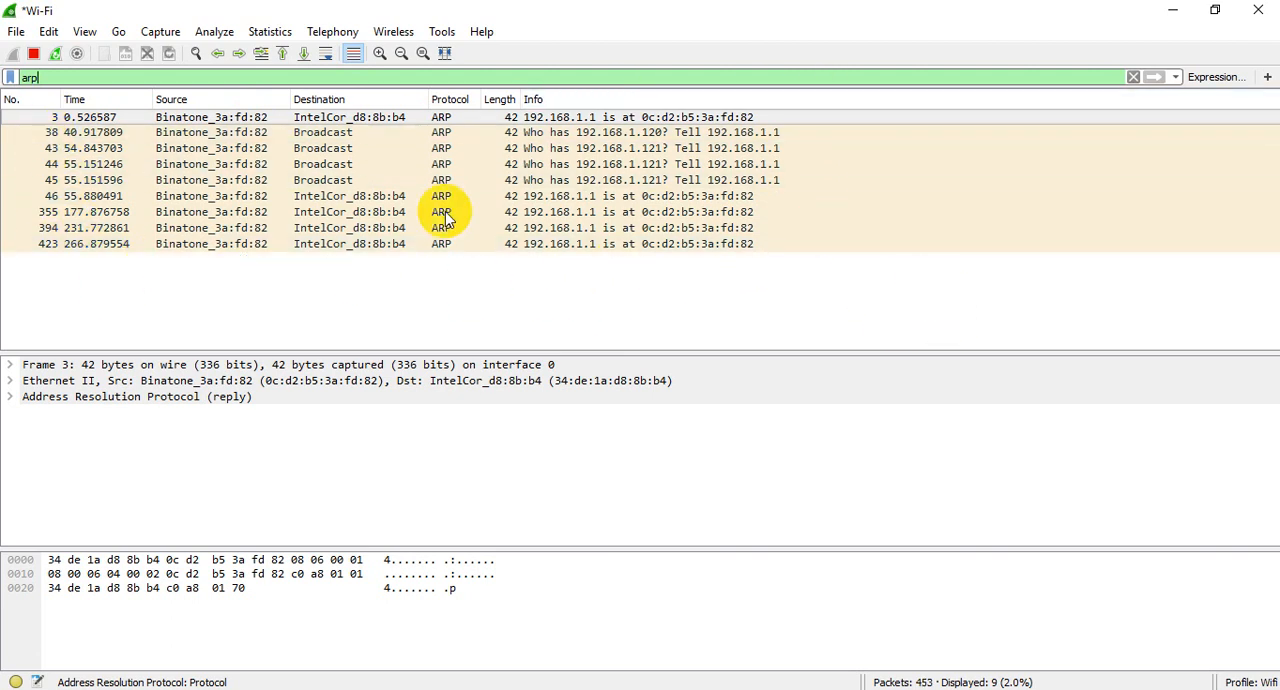
Step: Examine the first ARP reply and the broadcast requests for 192.168.1.120 and 192.168.1.121 in the filtered packet list
click(90, 137)
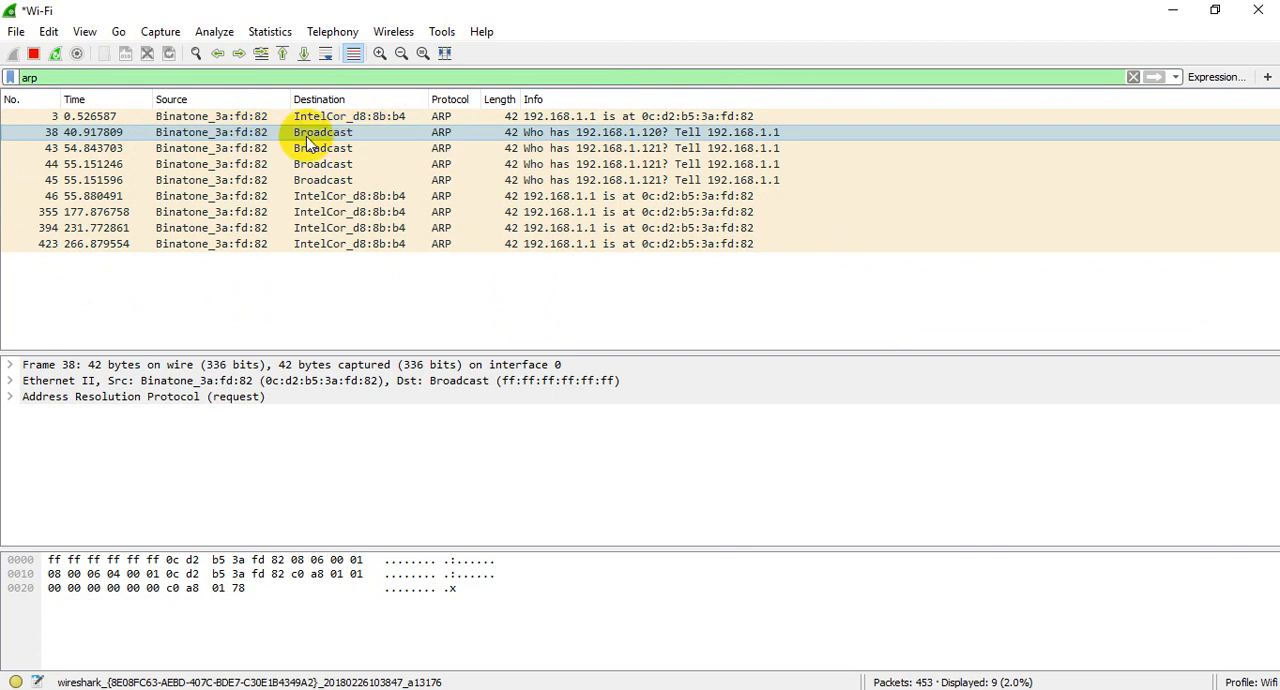
click(190, 117)
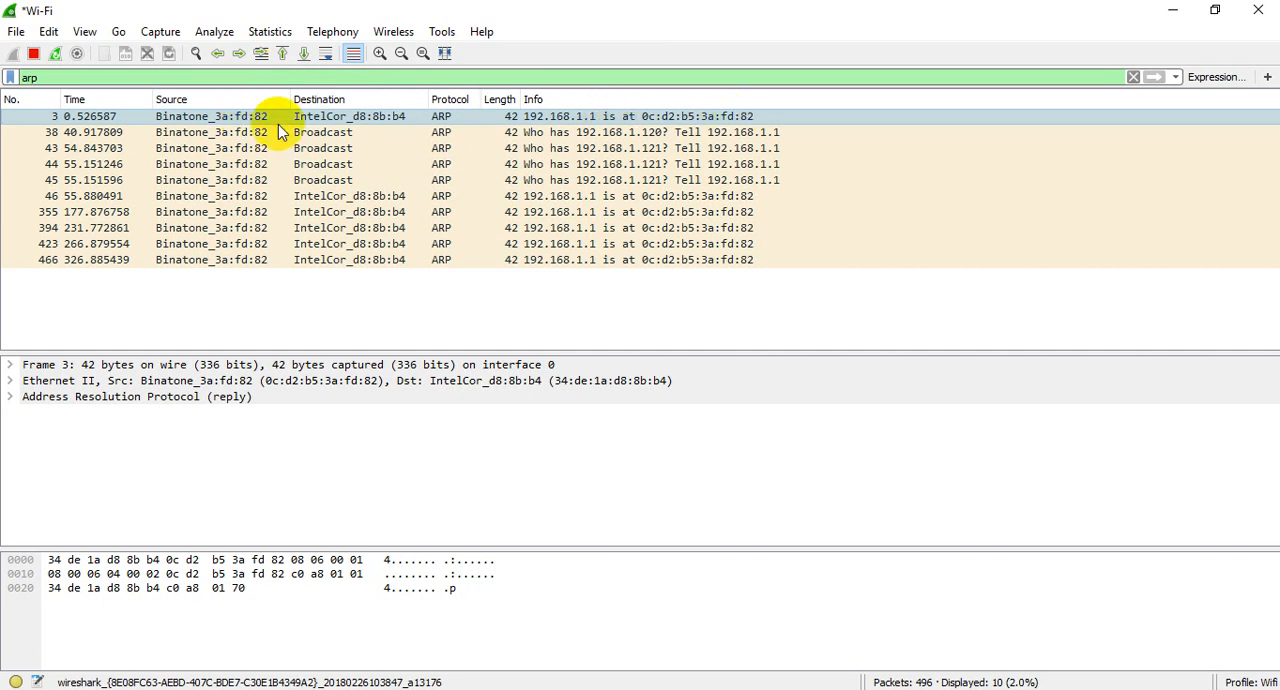
click(108, 134)
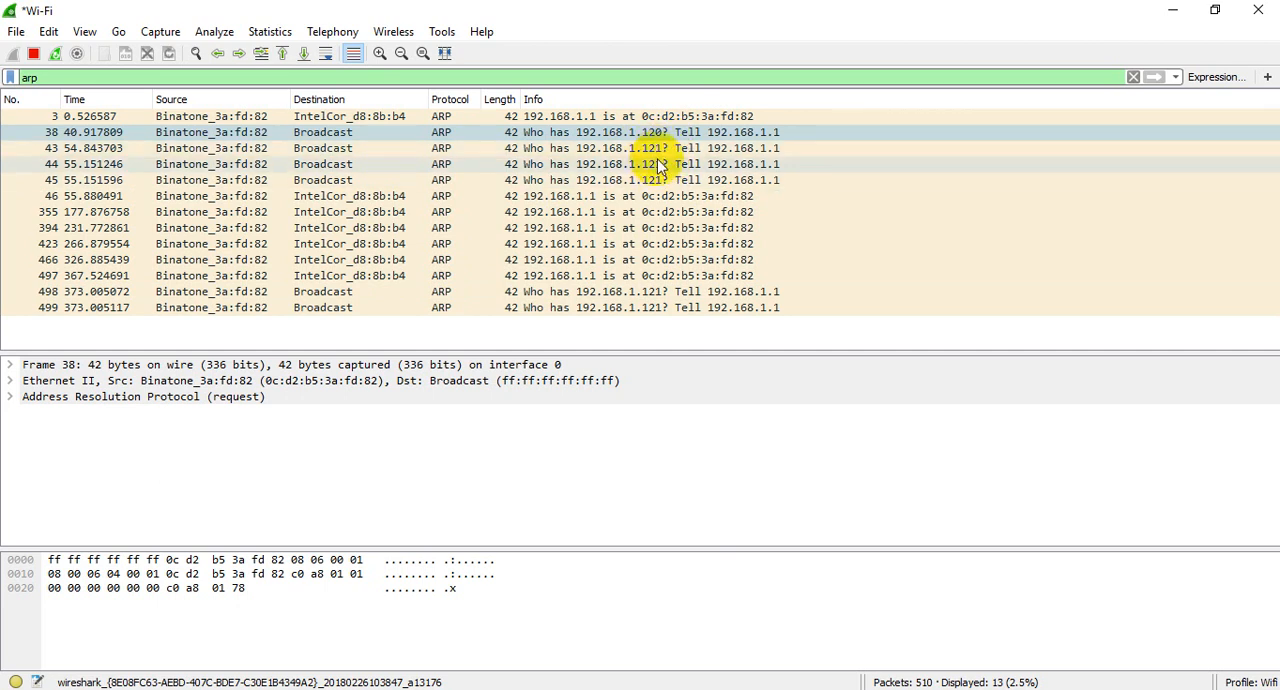
click(657, 152)
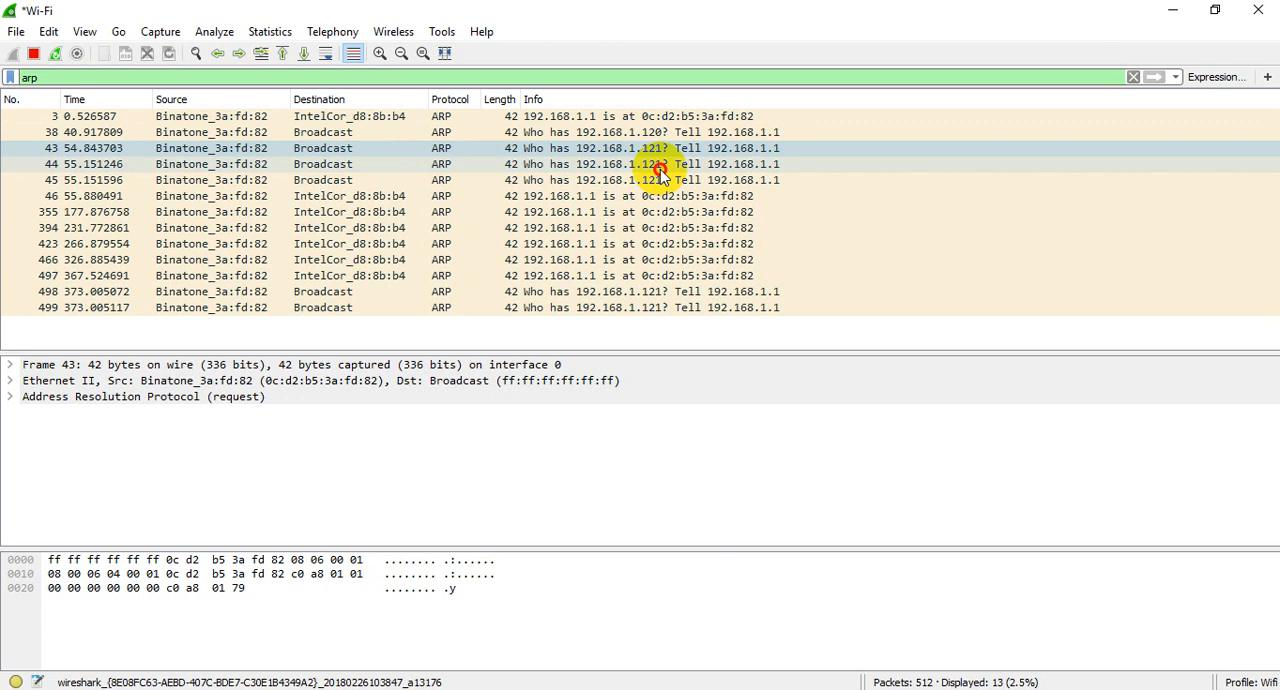
click(657, 164)
click(660, 186)
click(660, 132)
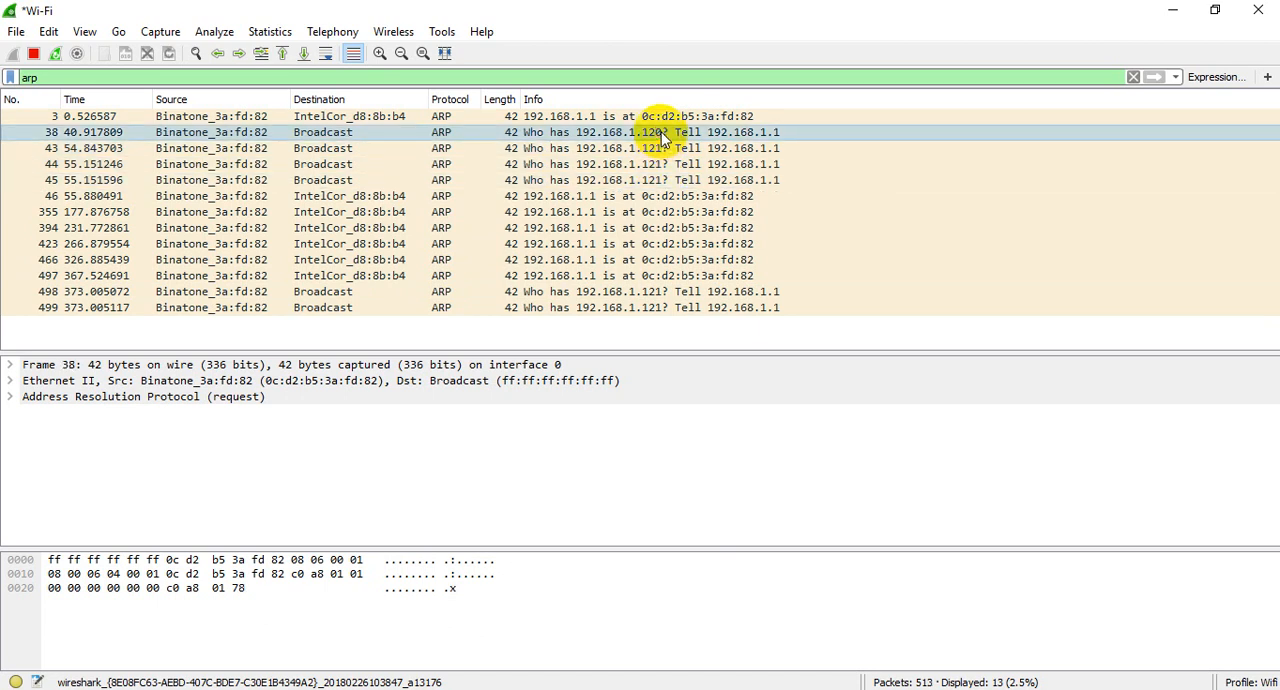
Step: Examine the first ARP request for 192.168.1.121, the ARP reply in packet 46 and the reply in packet 3
click(655, 148)
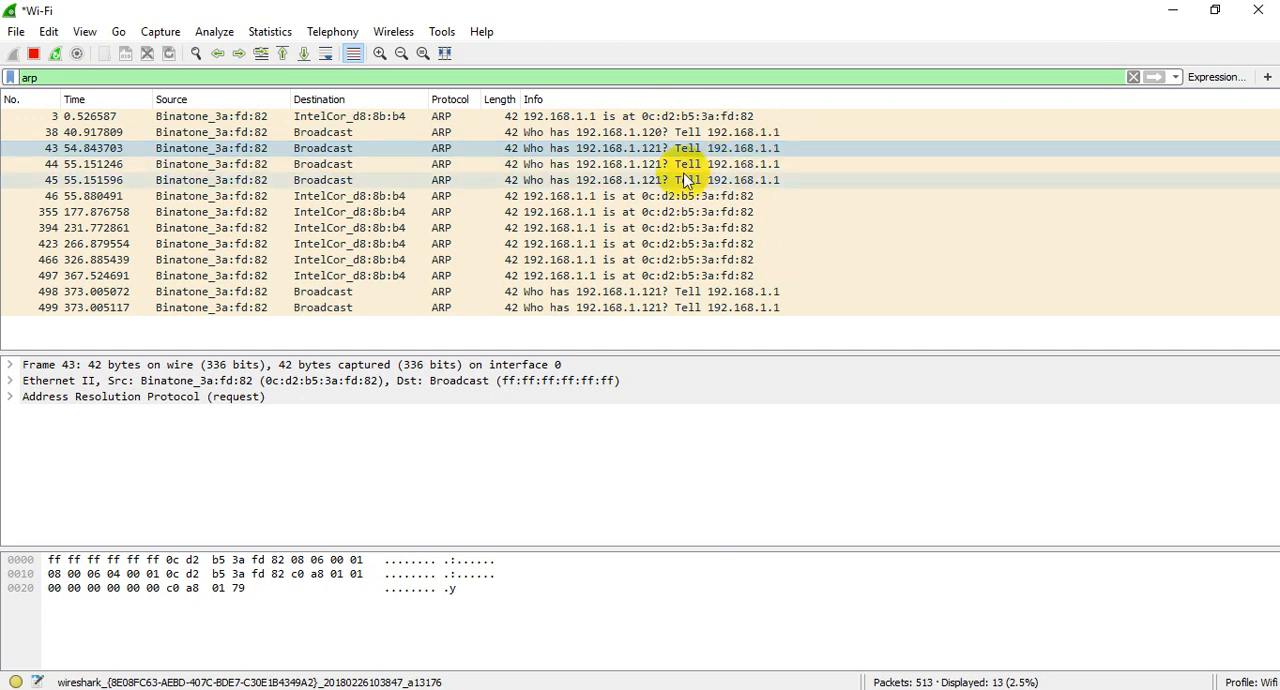
click(258, 200)
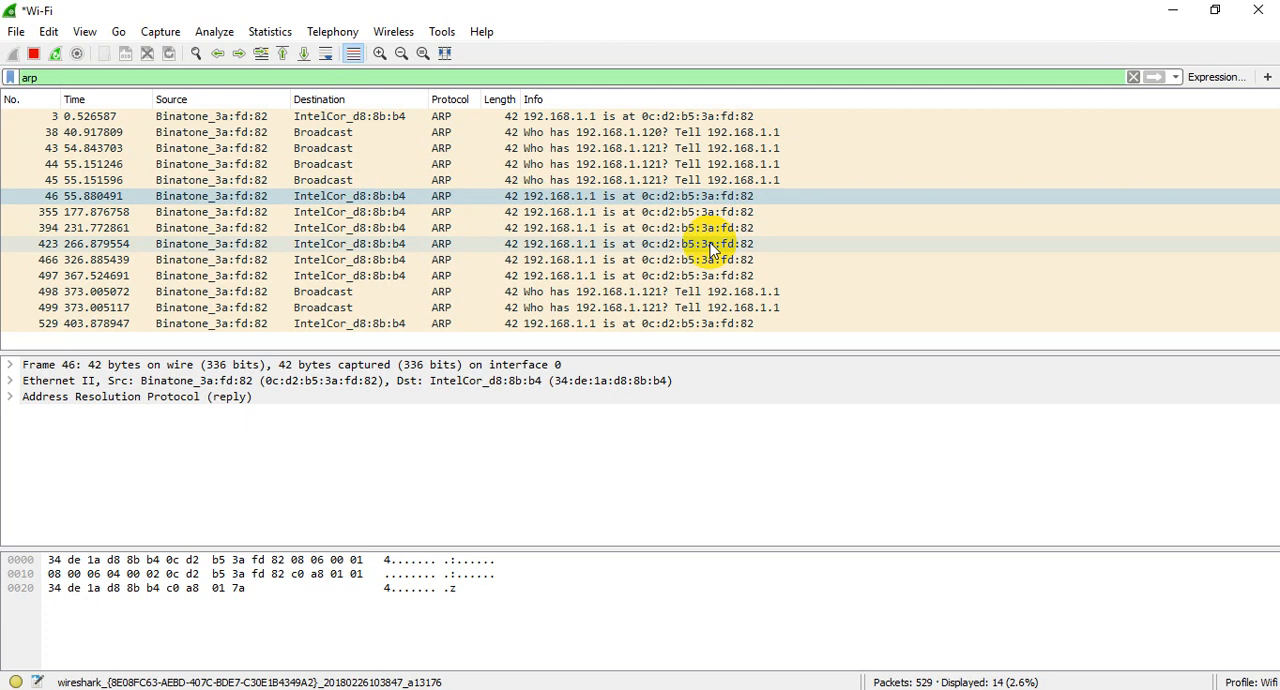
click(340, 120)
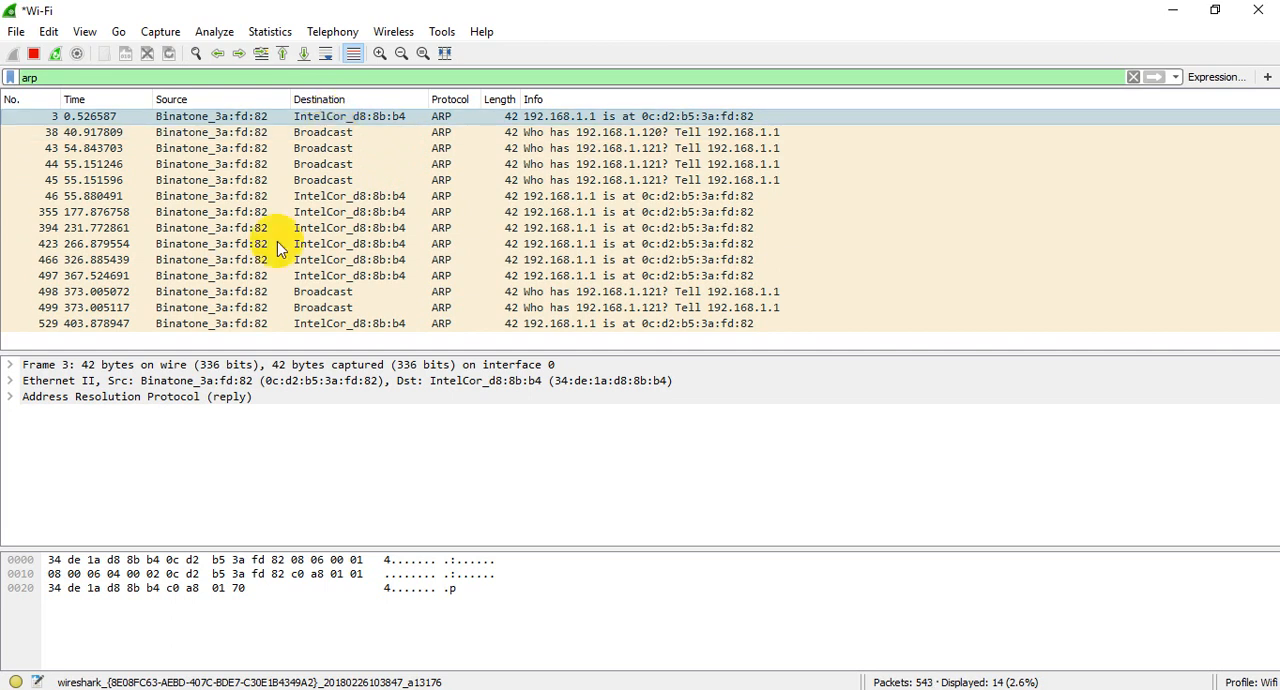
Step: Expand the Ethernet II layer of packet 3 and inspect its destination and source hardware addresses
click(76, 366)
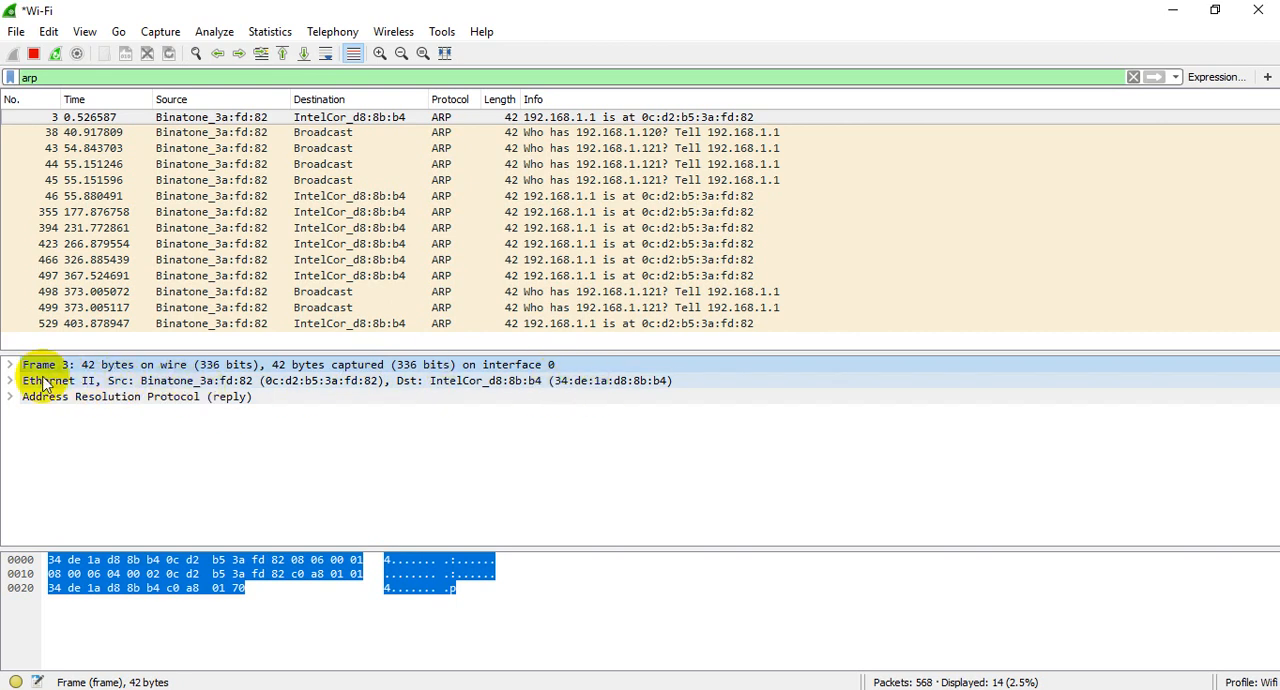
click(11, 381)
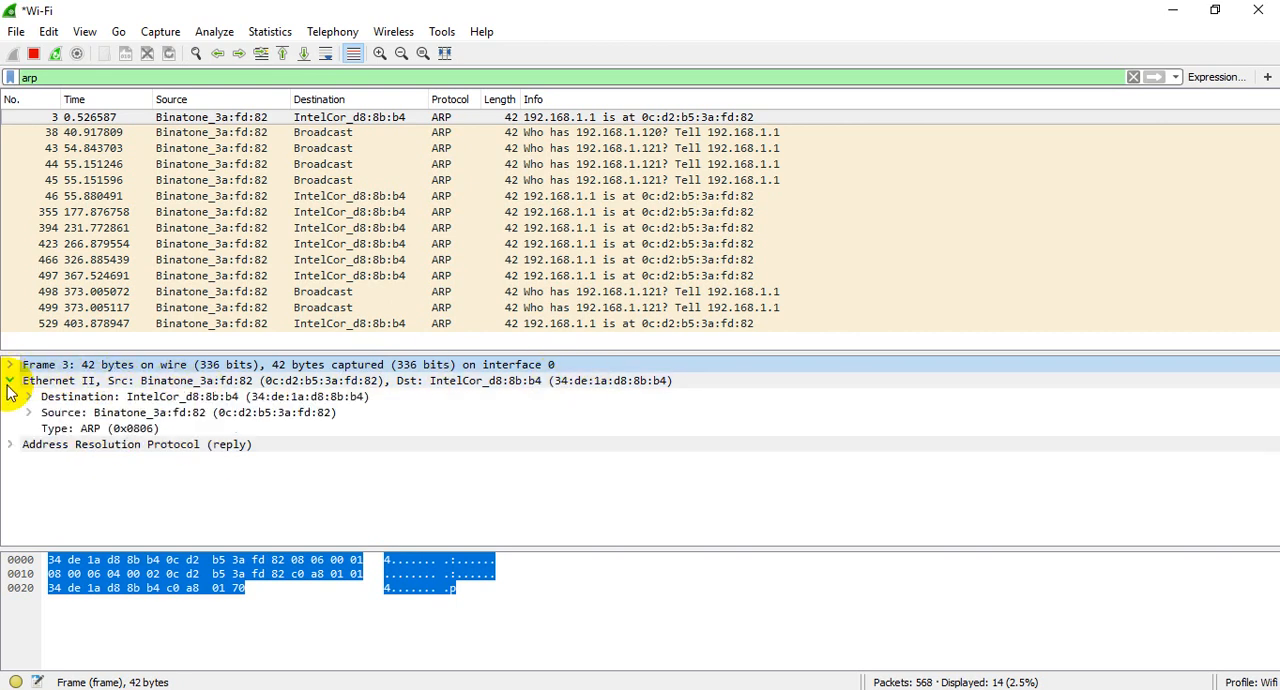
click(115, 395)
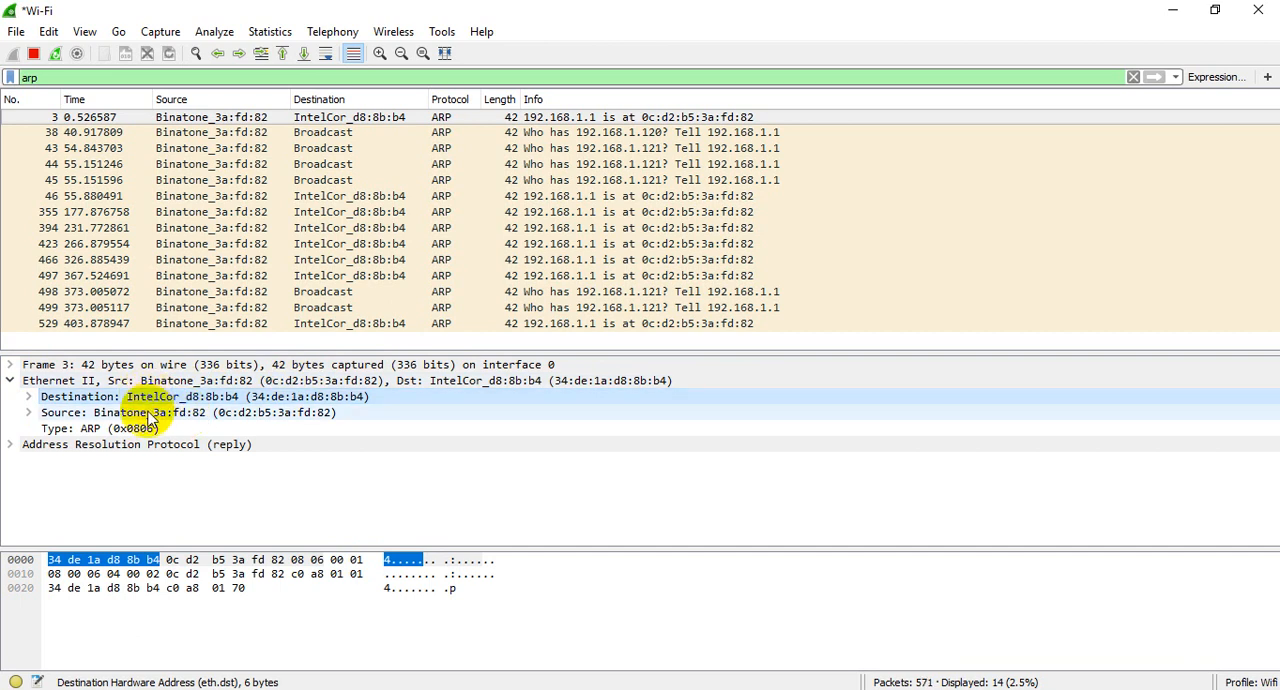
click(150, 414)
Step: Expand packet 3's Address Resolution Protocol layer and inspect the protocol size along with the sender and target addresses
click(10, 444)
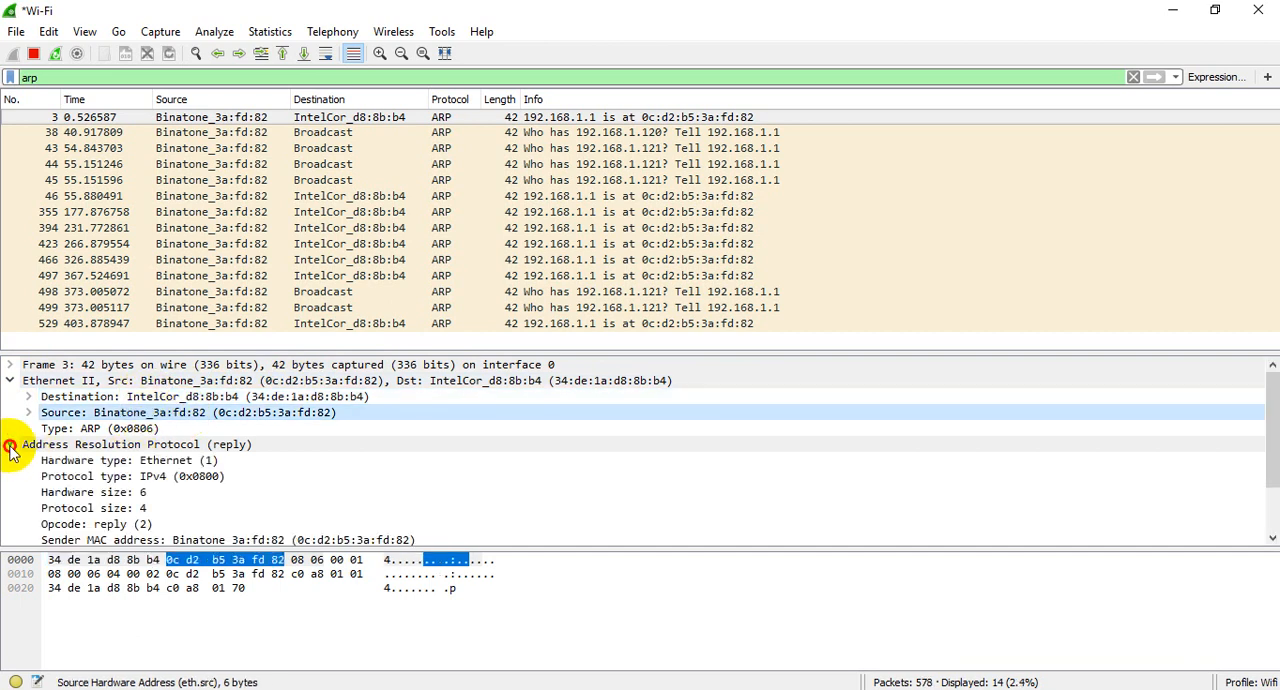
scroll(248, 472, down, 1)
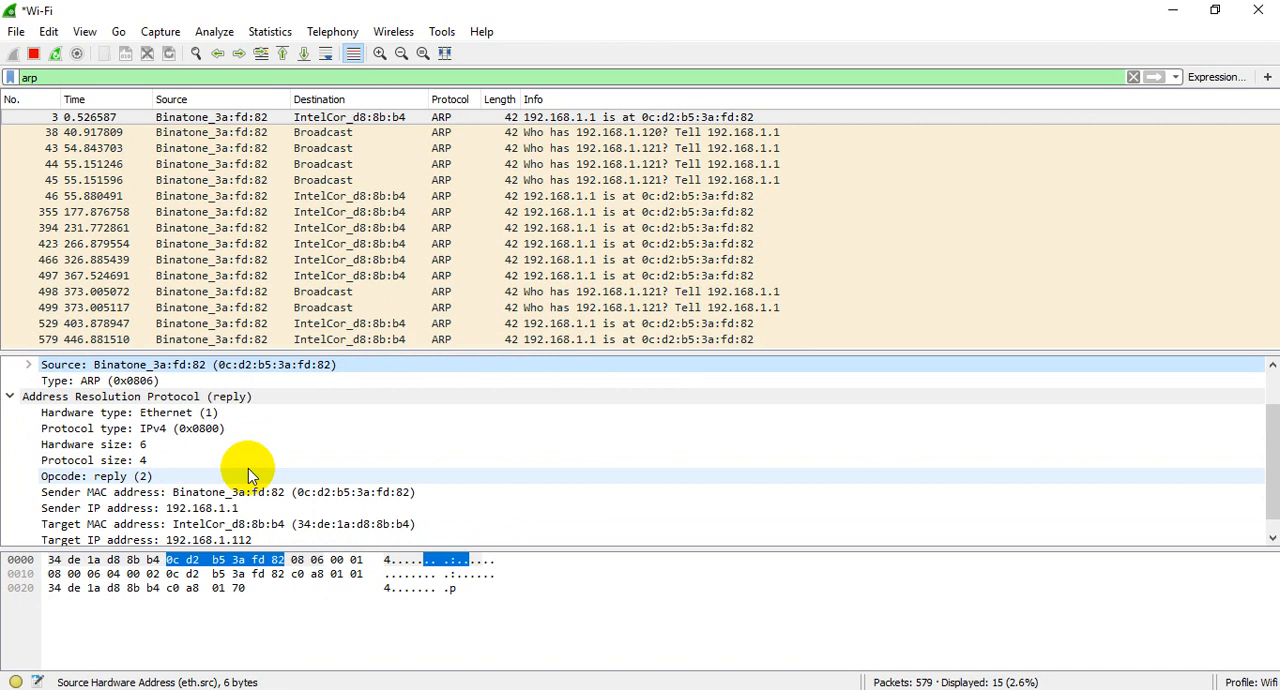
click(146, 464)
scroll(280, 517, down, 1)
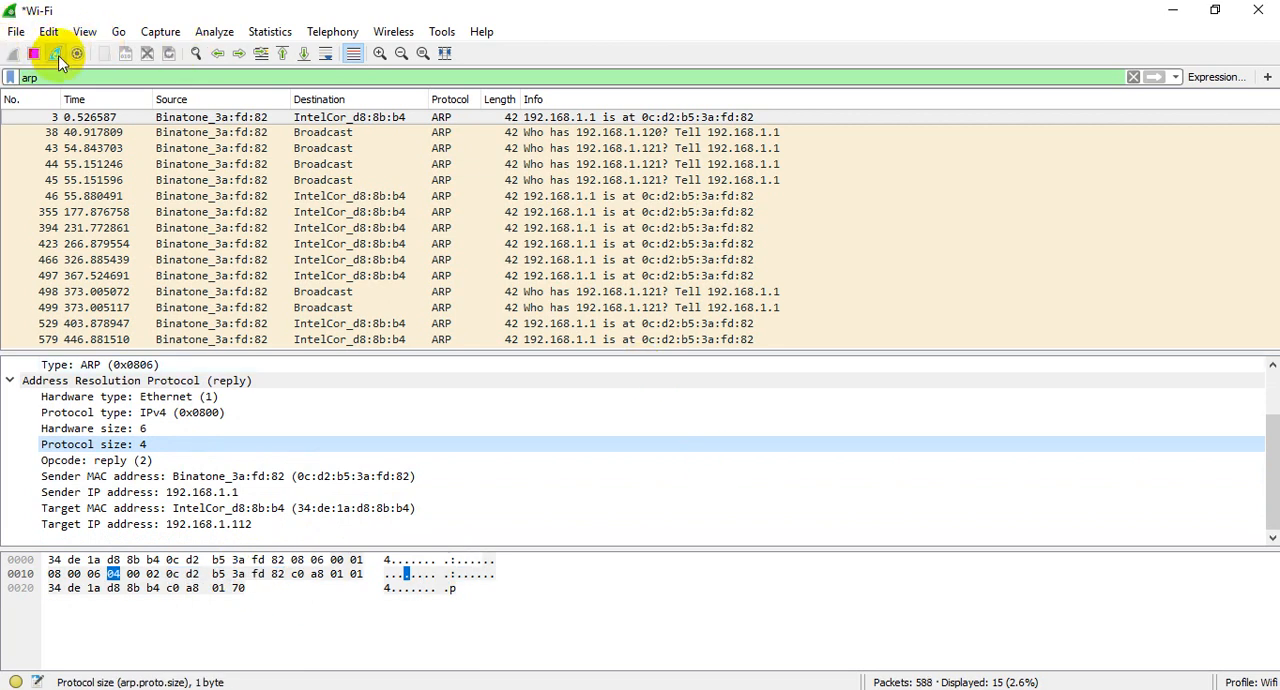
scroll(533, 232, down, 2)
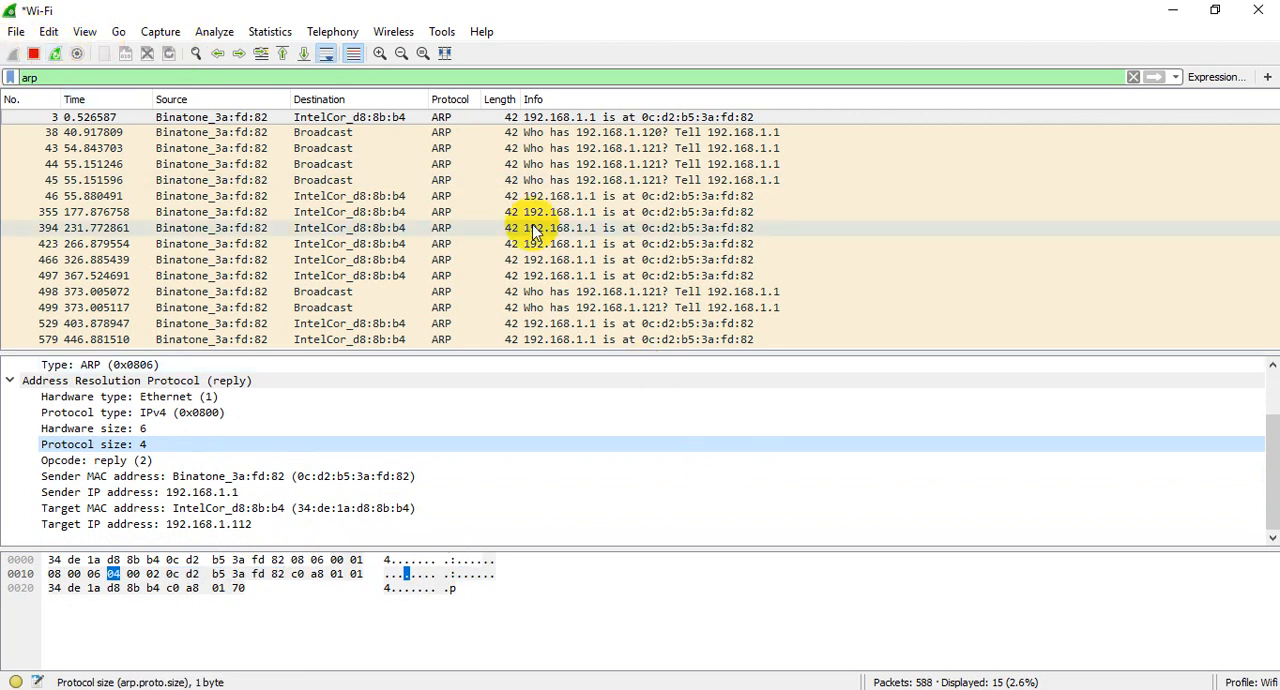
Step: Stop the running capture, select ARP reply packet 46, and start a new Wi-Fi capture without saving the captured packets
click(33, 55)
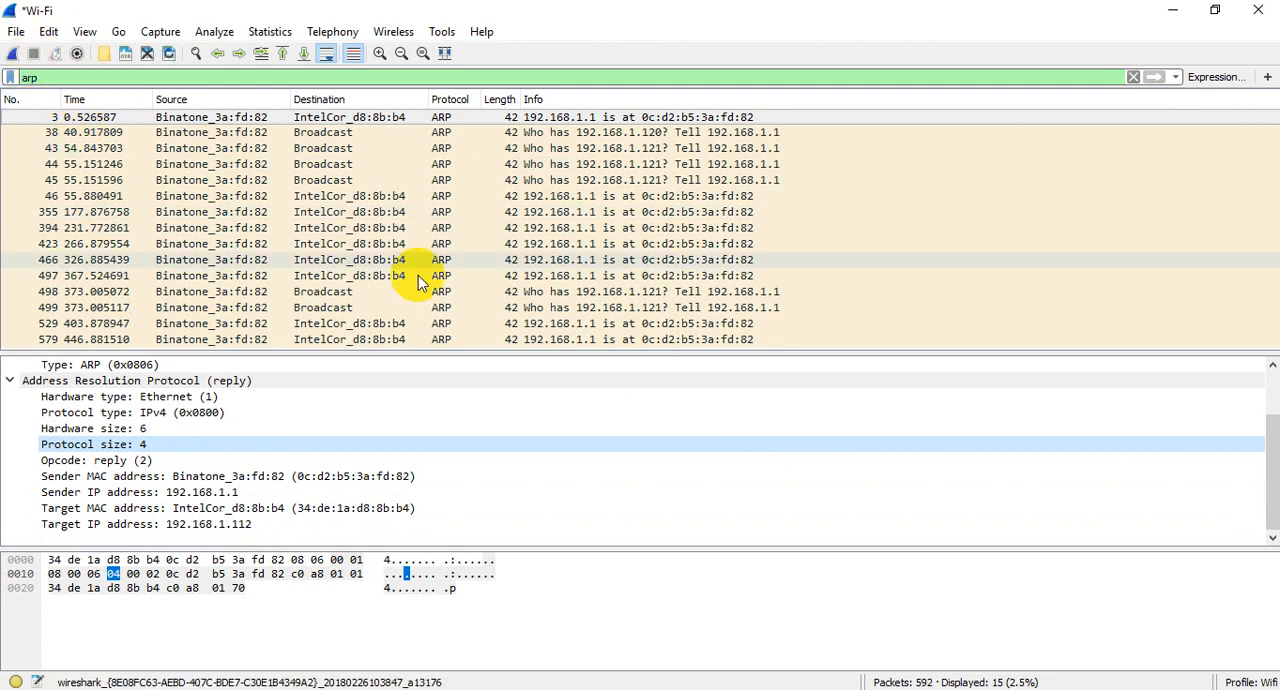
click(617, 197)
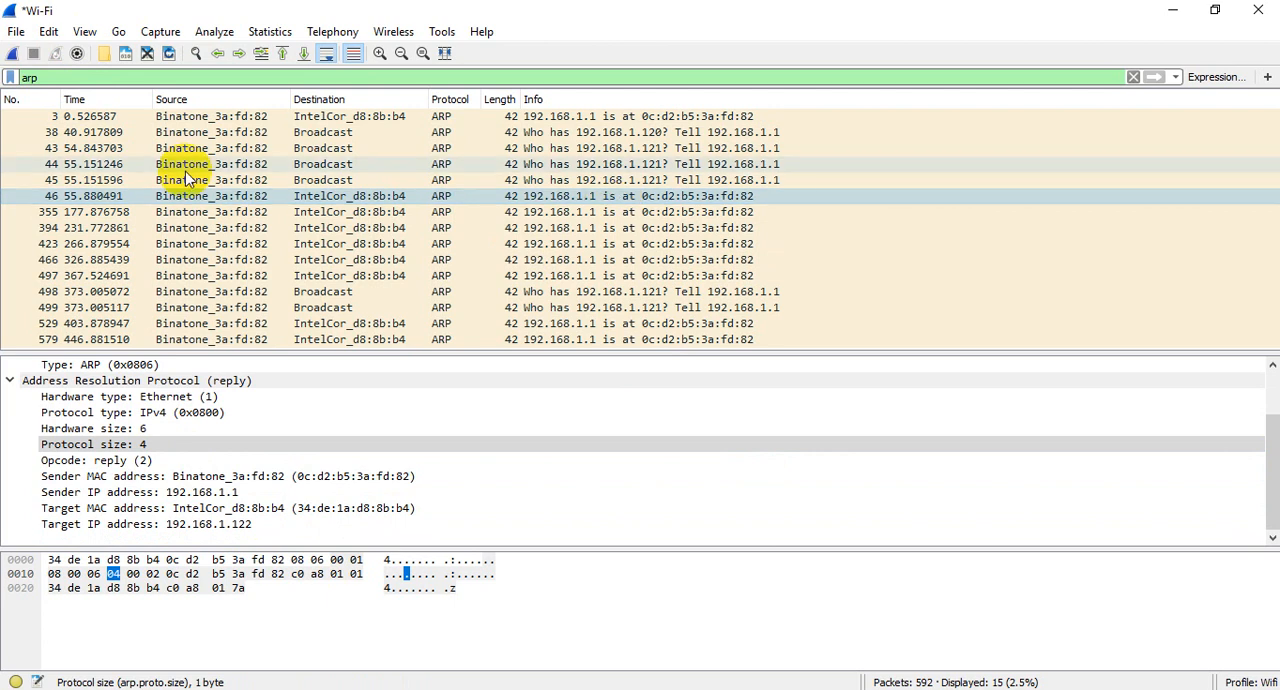
click(12, 54)
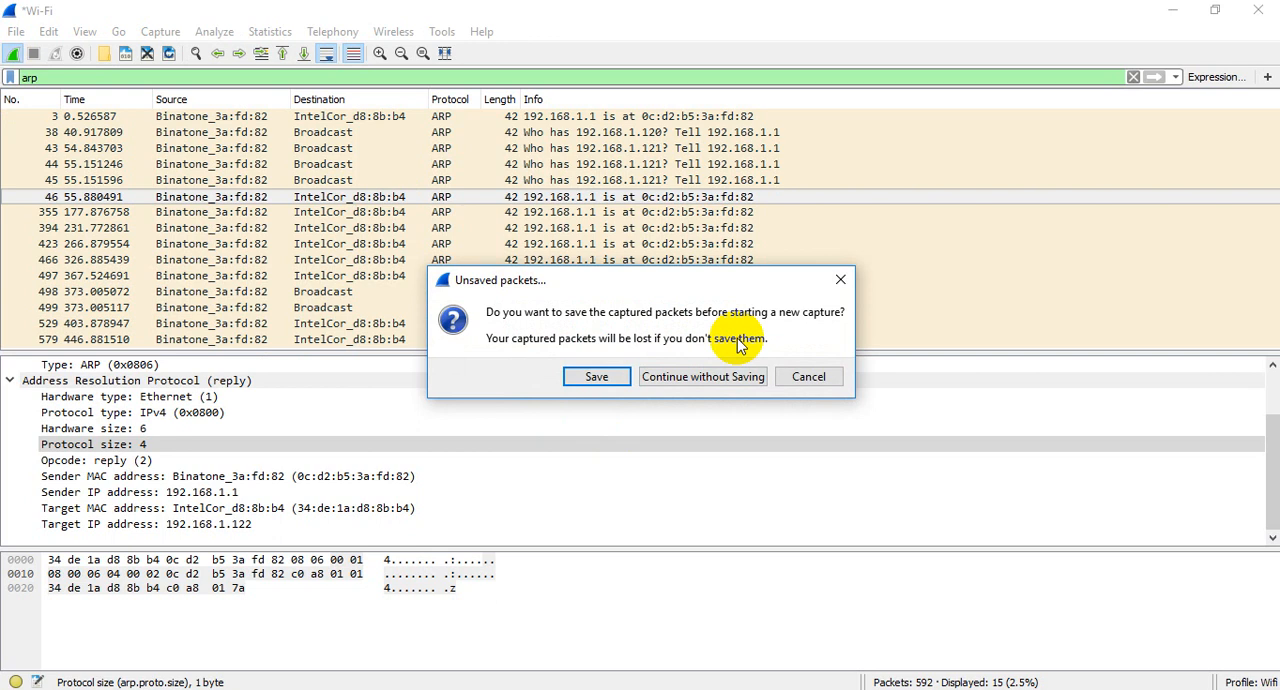
click(706, 378)
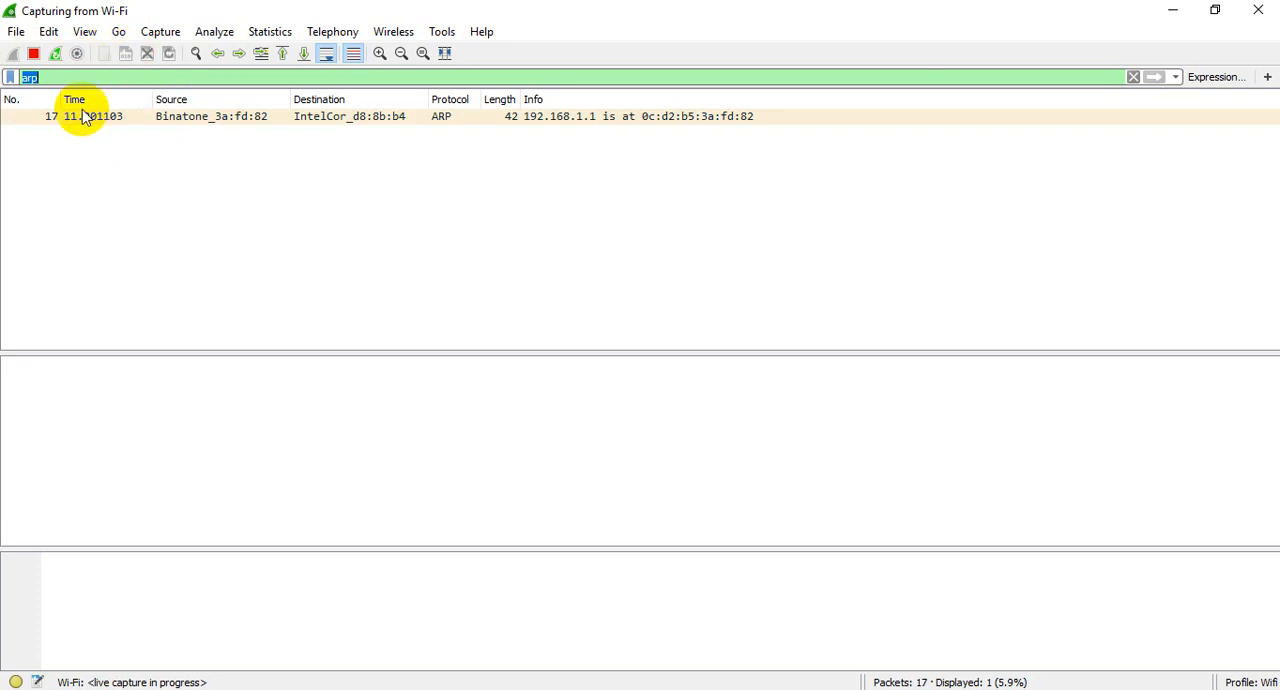
Step: Clear the arp display filter and browse all packets of the new capture
key(Return)
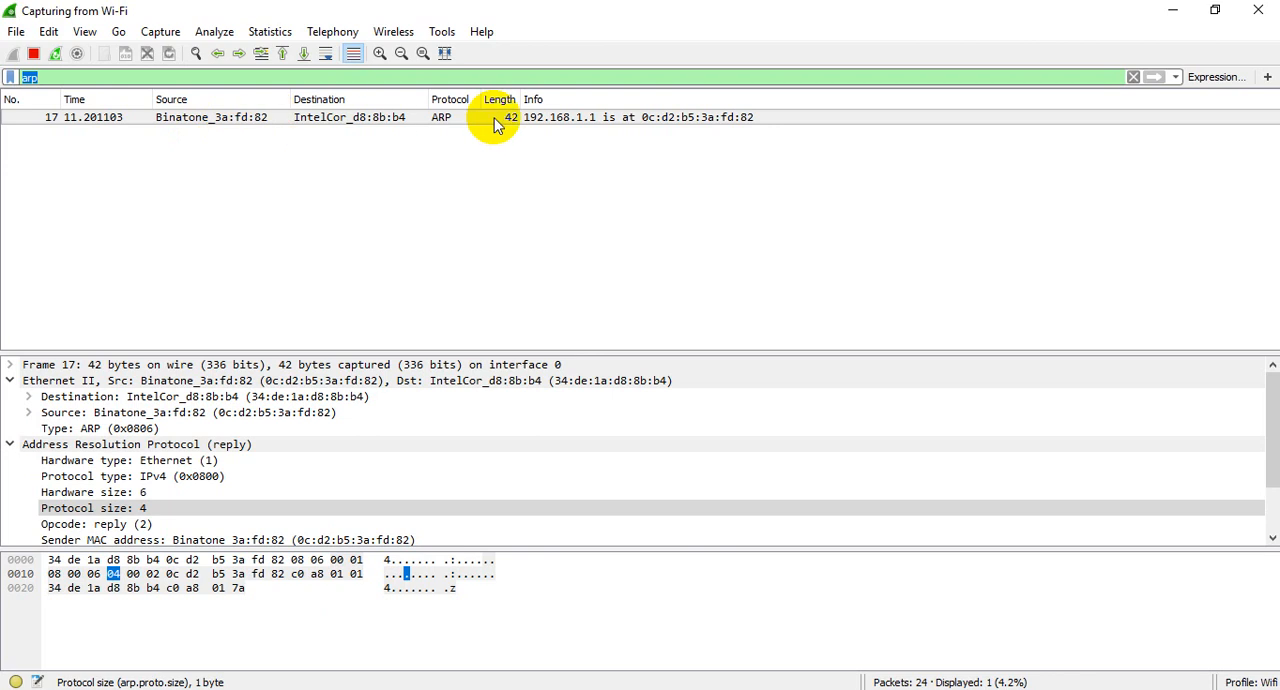
click(1134, 77)
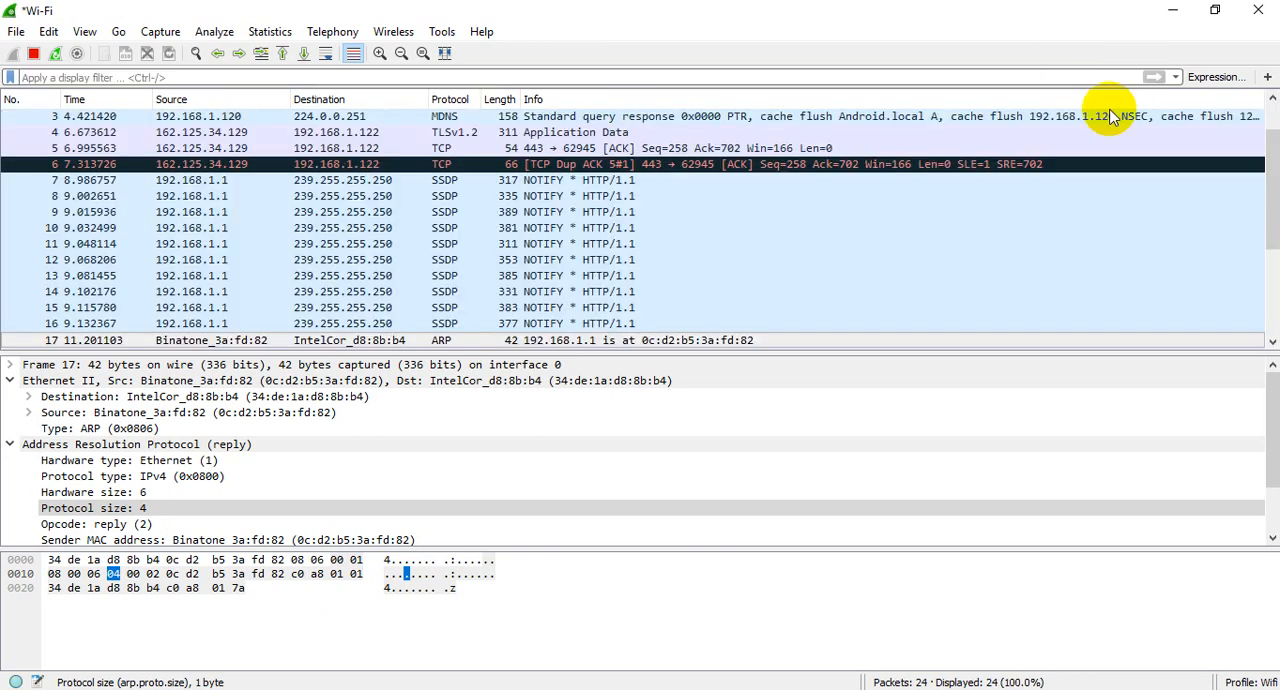
scroll(655, 150, down, 3)
scroll(657, 234, up, 3)
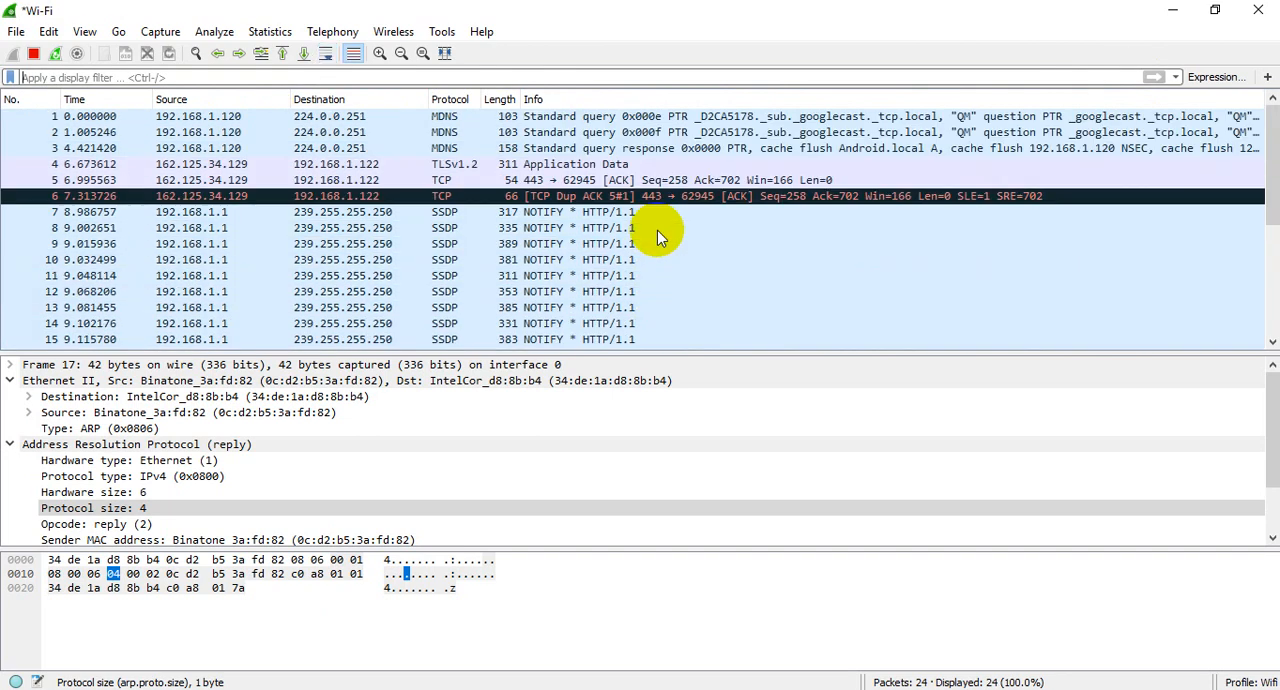
scroll(620, 225, down, 4)
scroll(540, 208, up, 4)
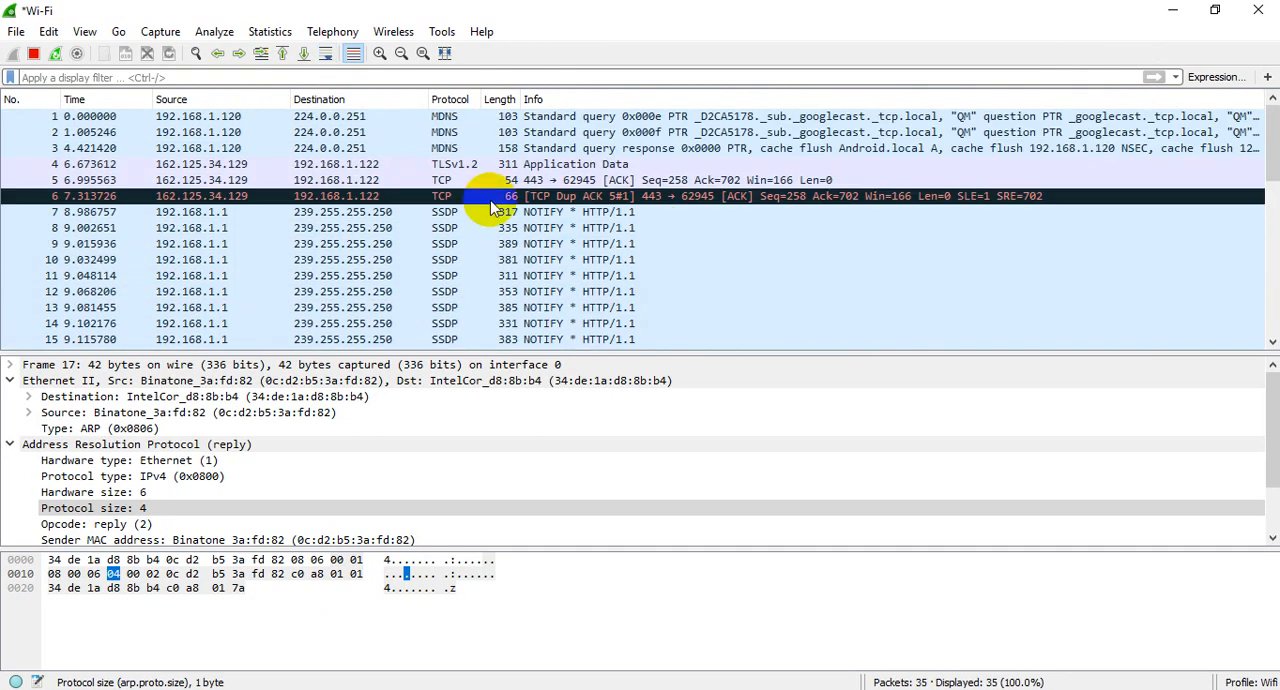
Step: Select packets 1, 2 and 7 in turn, and step back from packet 7 to packet 1 one packet at a time
click(95, 117)
click(92, 133)
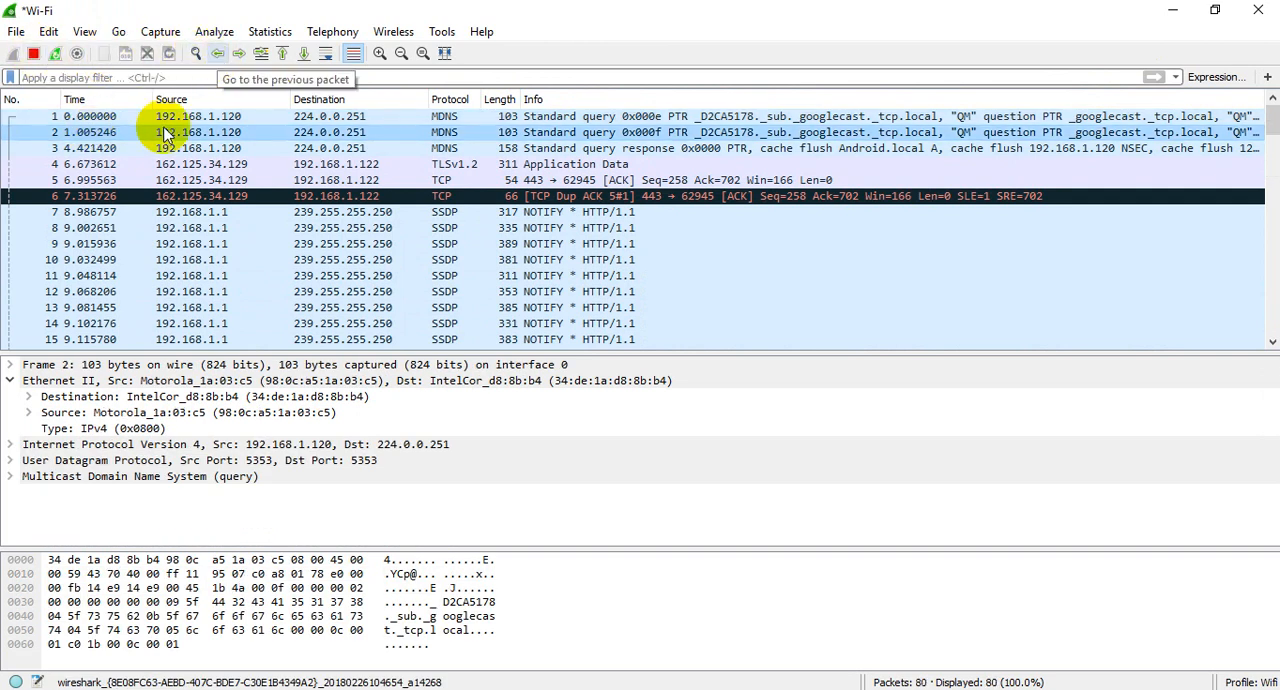
click(86, 213)
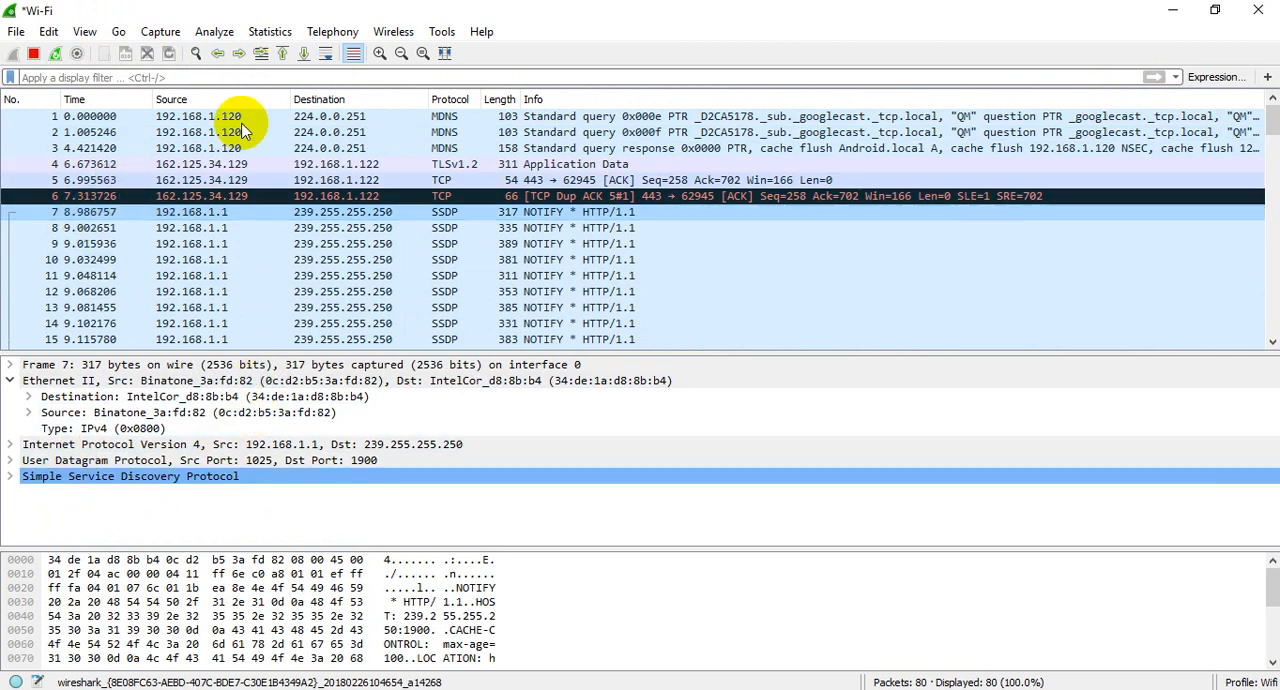
click(219, 55)
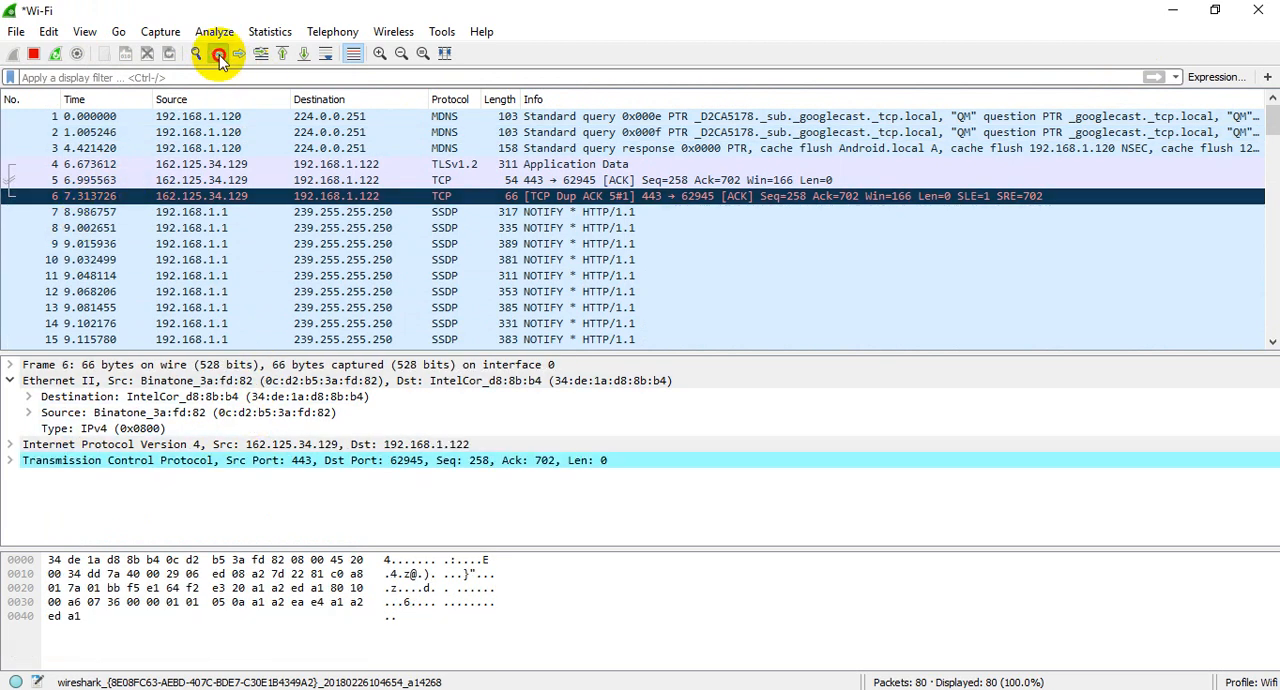
click(219, 55)
click(219, 55)
click(219, 55)
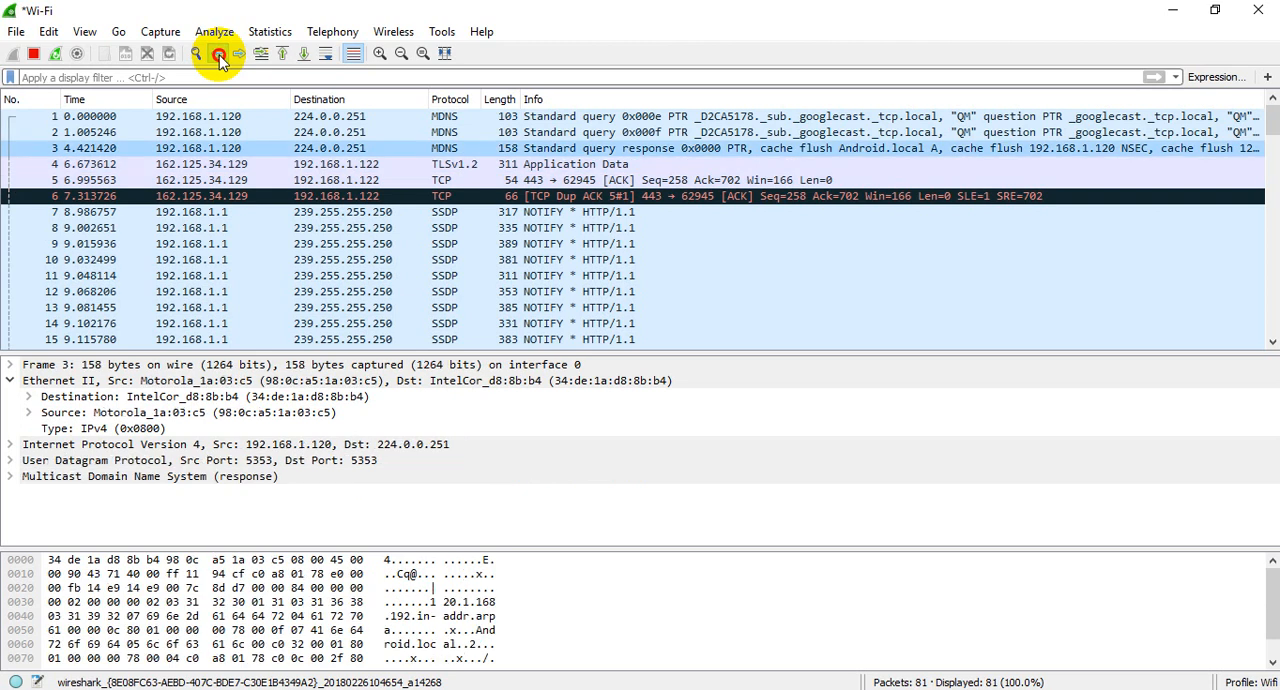
click(219, 55)
click(218, 55)
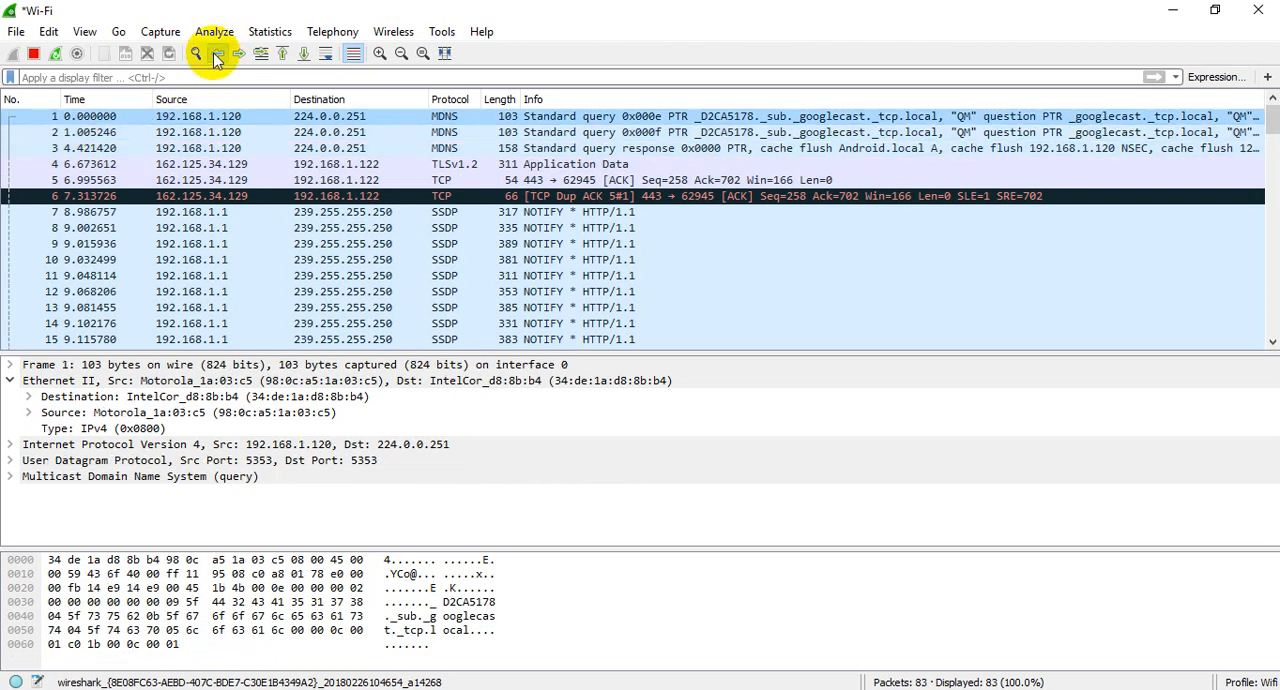
Step: Step forward through the packet list one packet at a time from packet 1 to packet 11
click(239, 55)
click(239, 55)
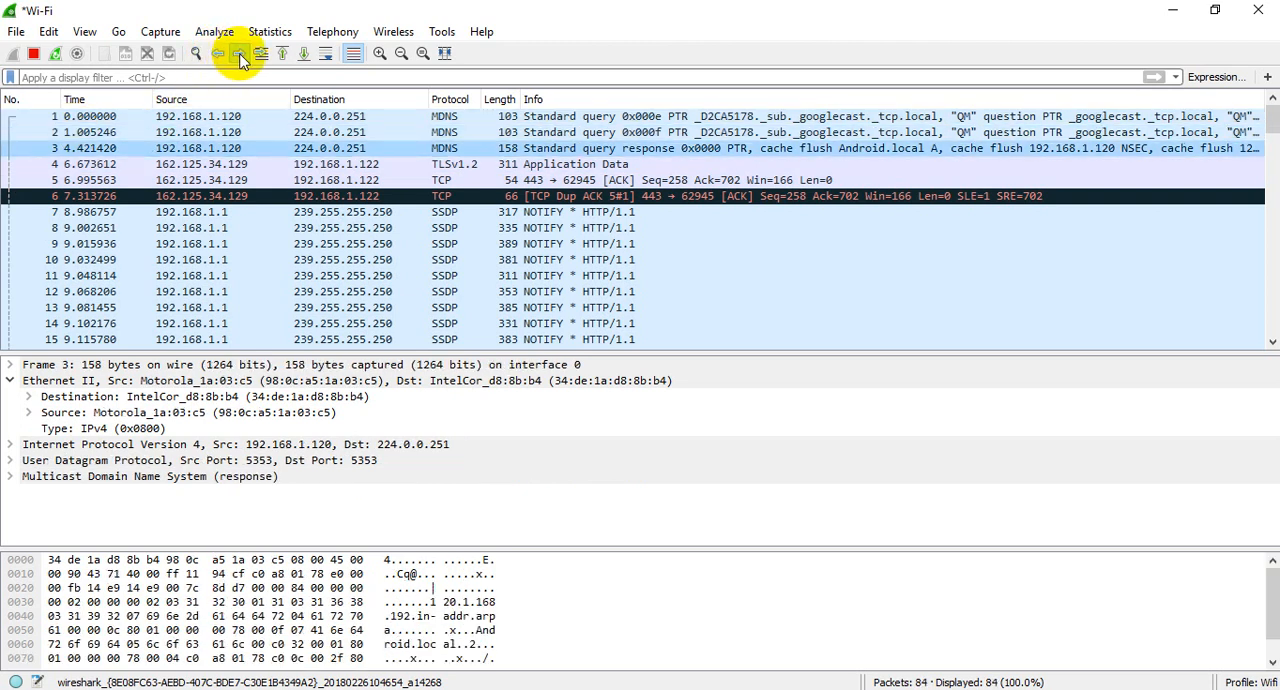
click(239, 55)
click(239, 55)
click(239, 55)
click(239, 55)
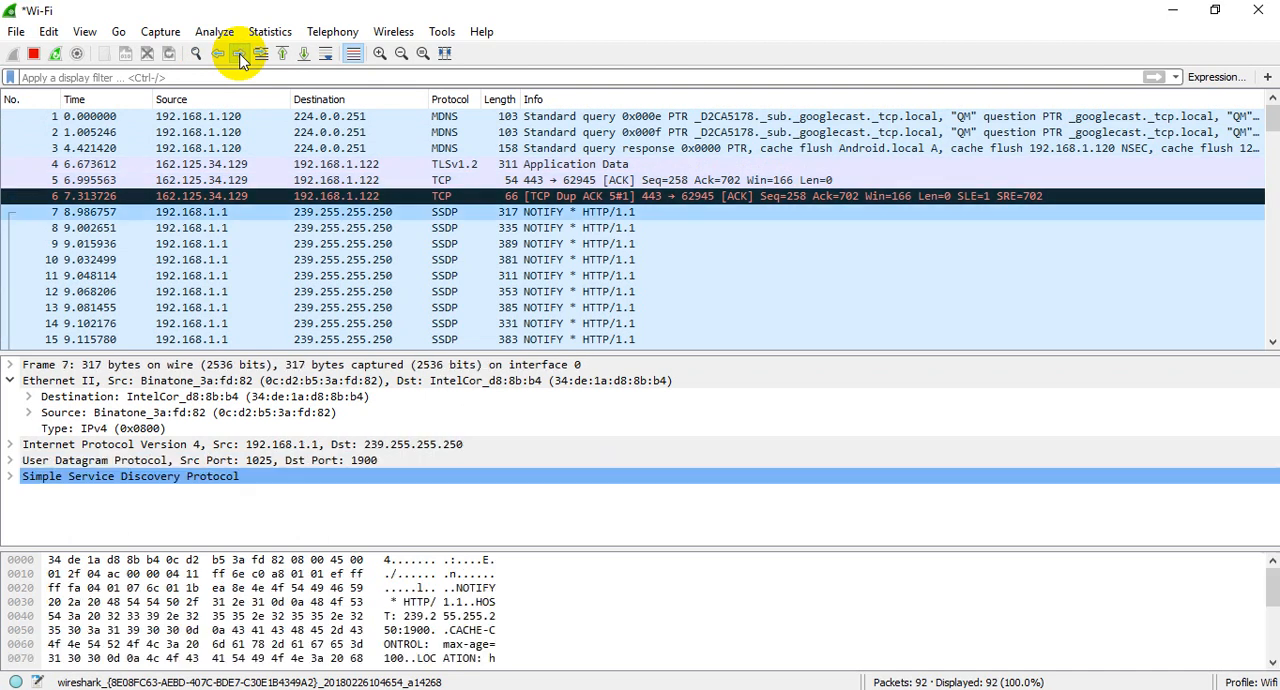
click(239, 55)
click(239, 55)
click(239, 55)
click(239, 55)
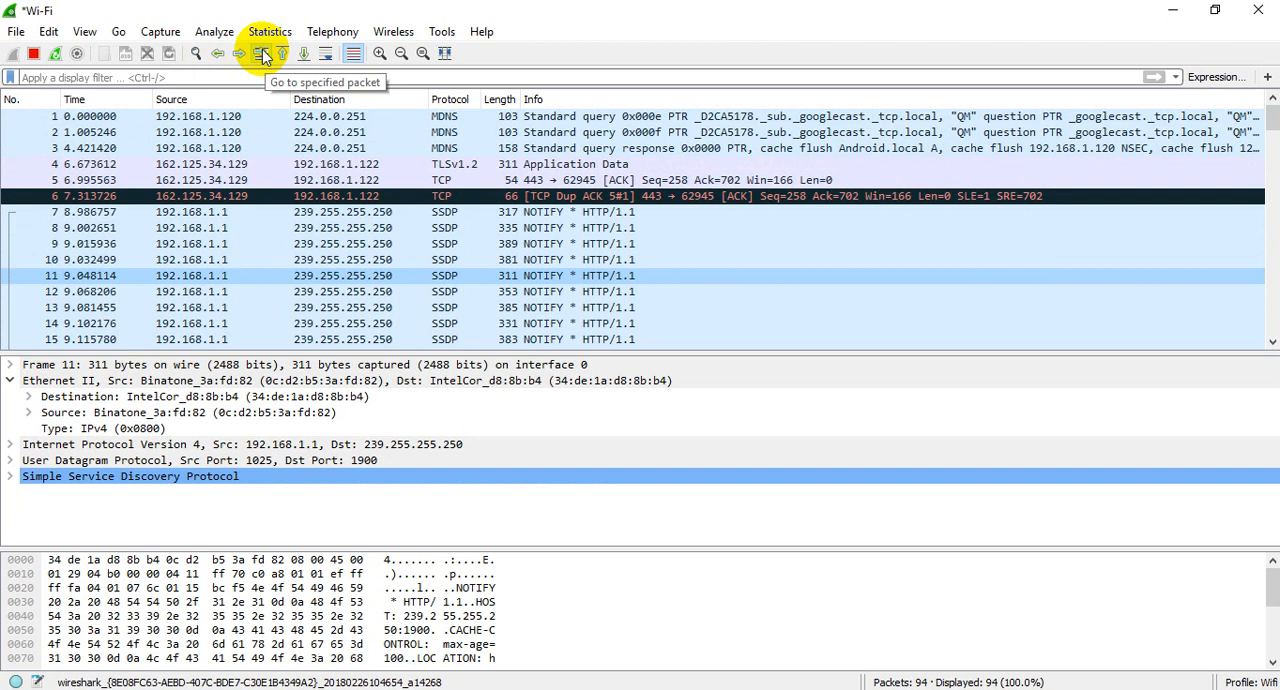
Step: Try to go to packet 100 with the Go to Packet command
click(262, 54)
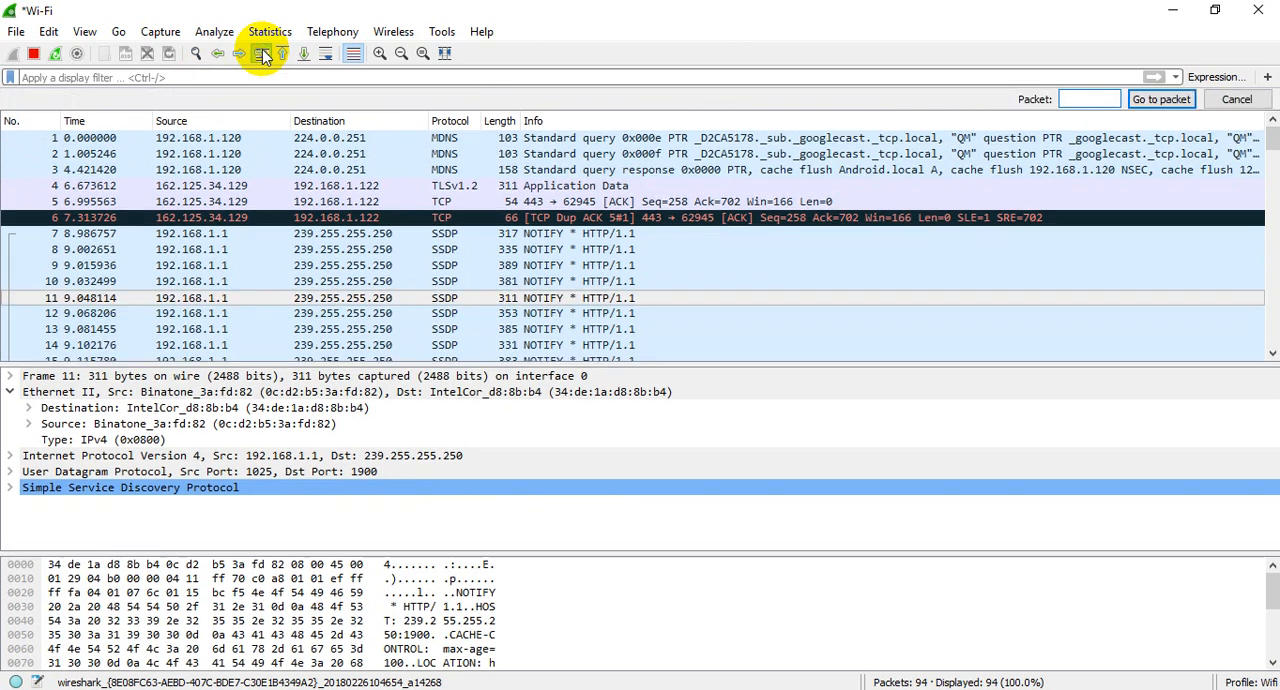
click(195, 78)
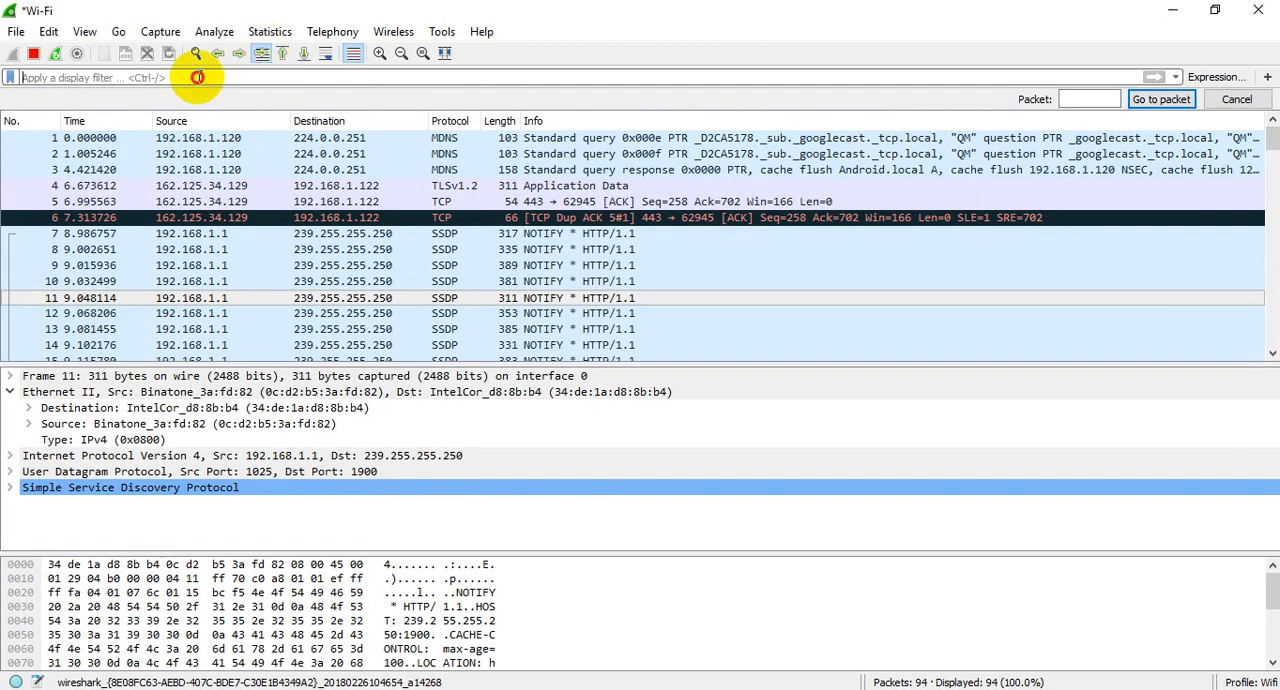
text(100)
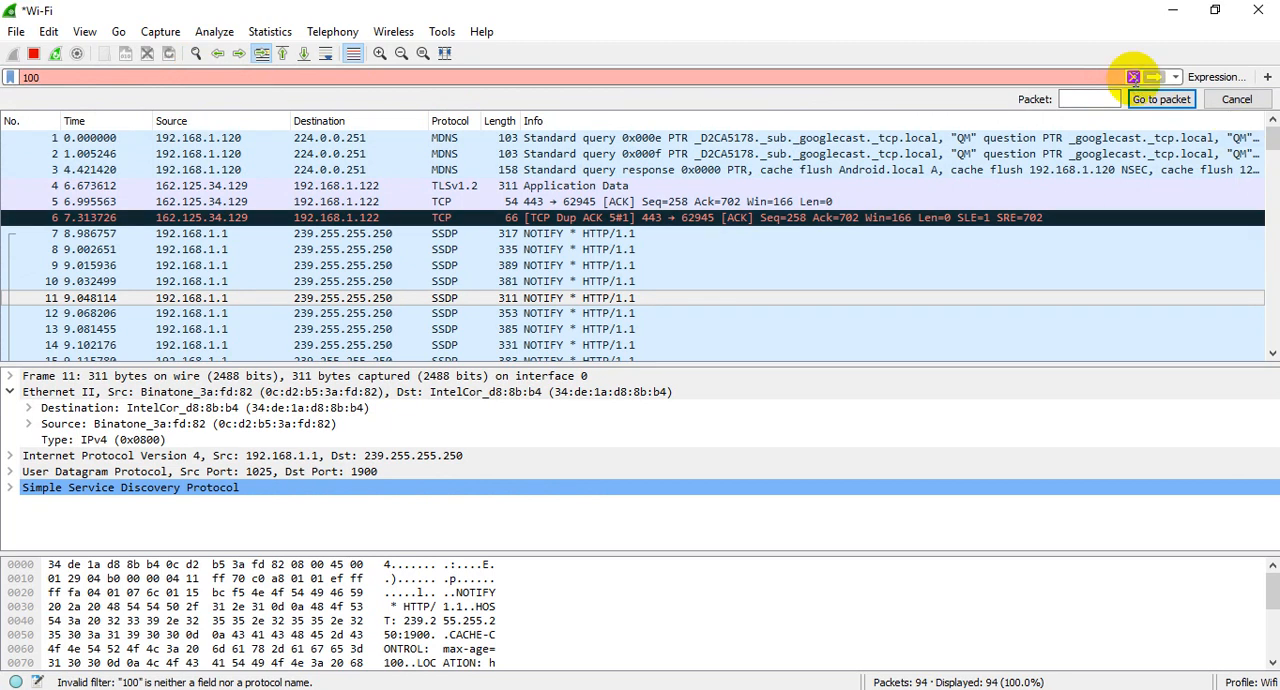
click(1133, 77)
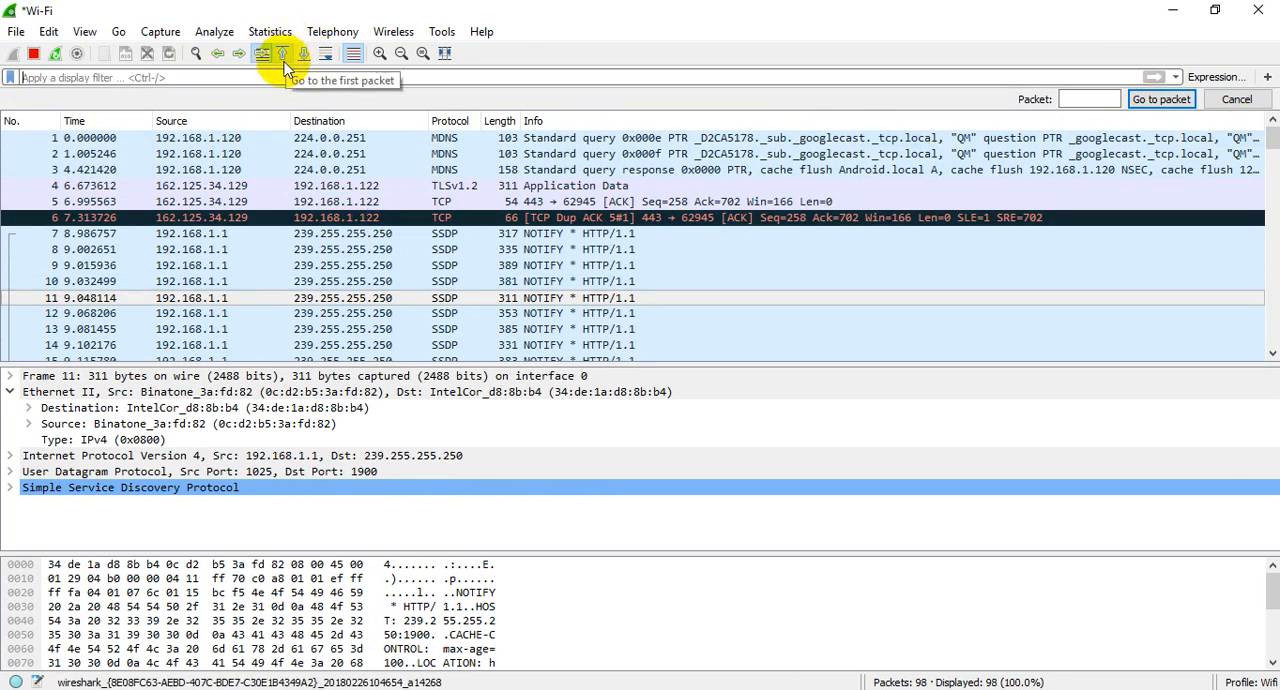
Step: Select packet 12, jump to the first packet of the capture and go on to the last one
click(94, 313)
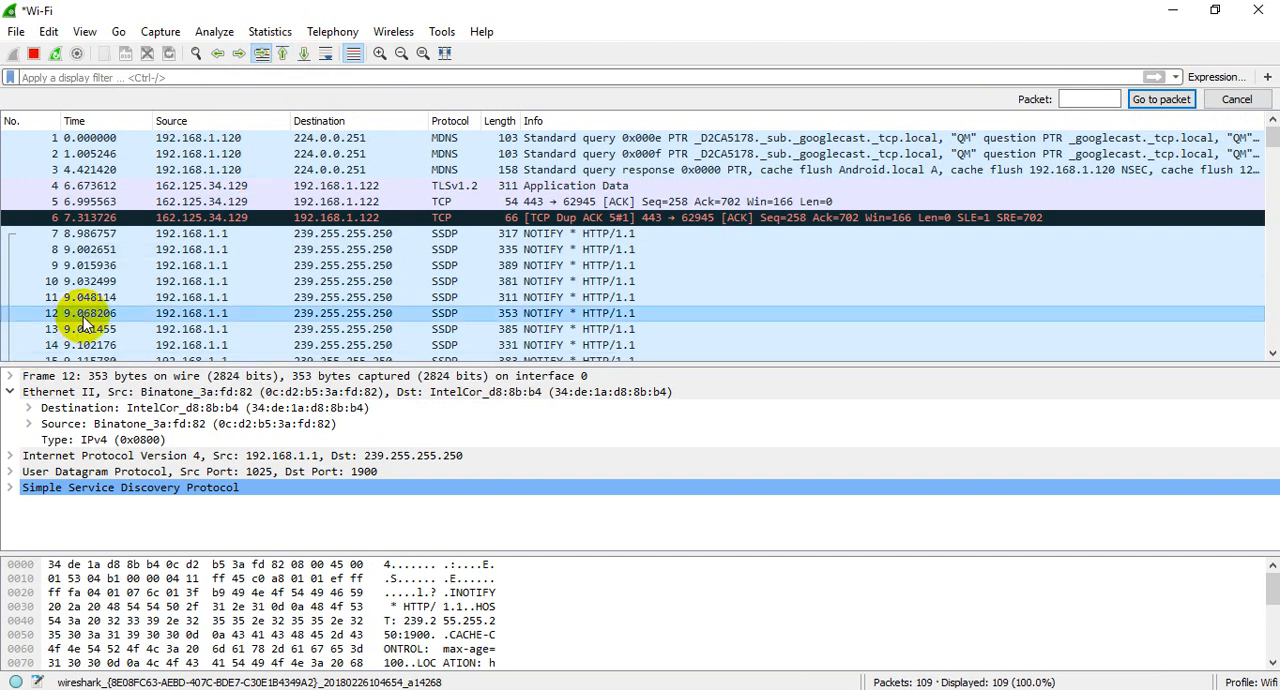
click(282, 52)
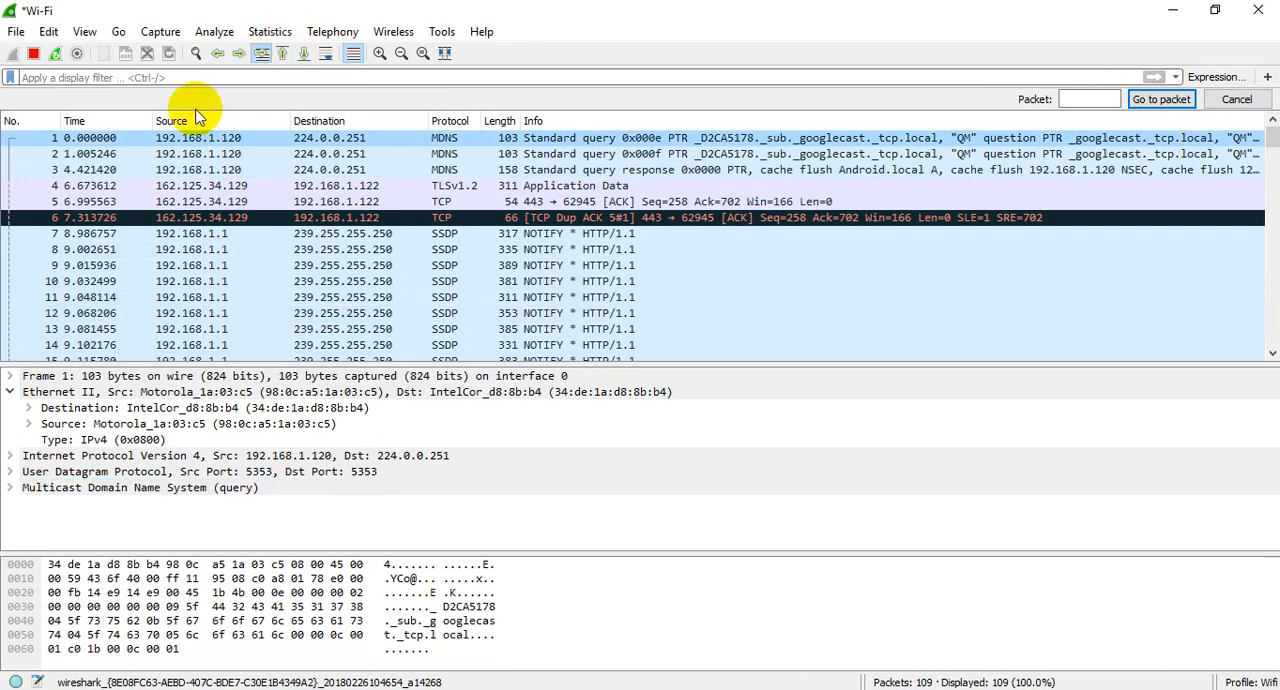
click(305, 63)
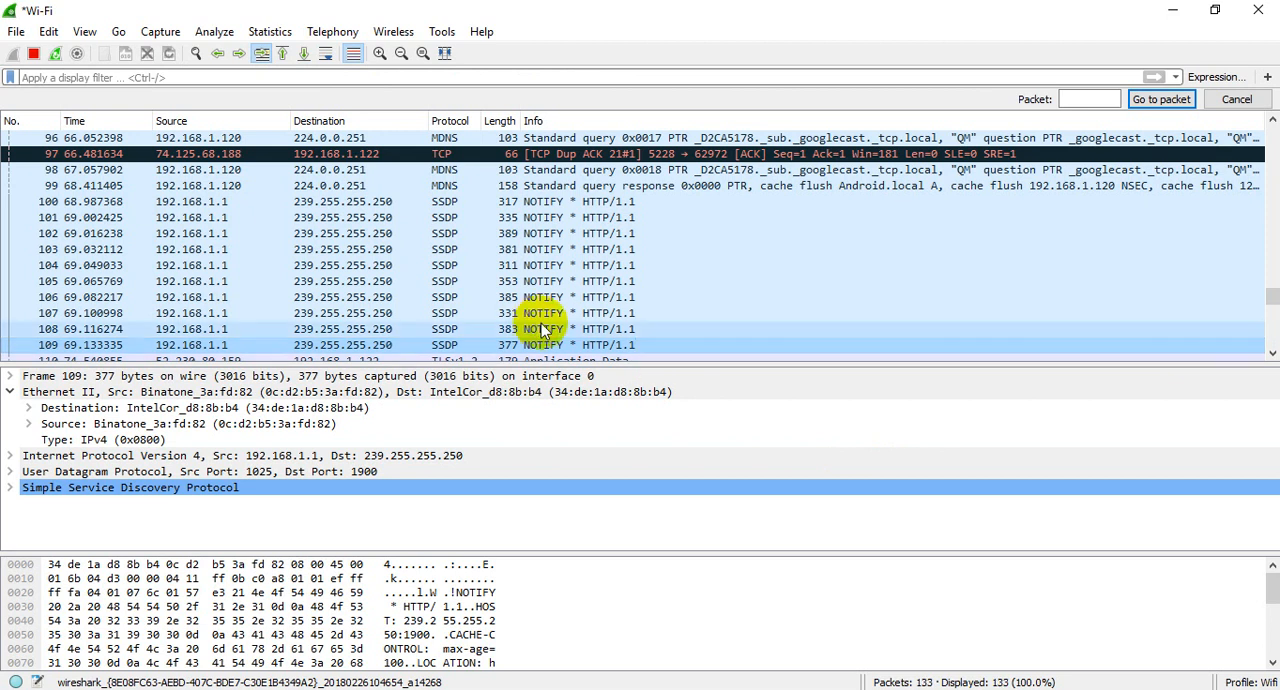
Step: Turn on automatic scrolling to the newest packet during live capture and enlarge the main window text by three steps
click(327, 55)
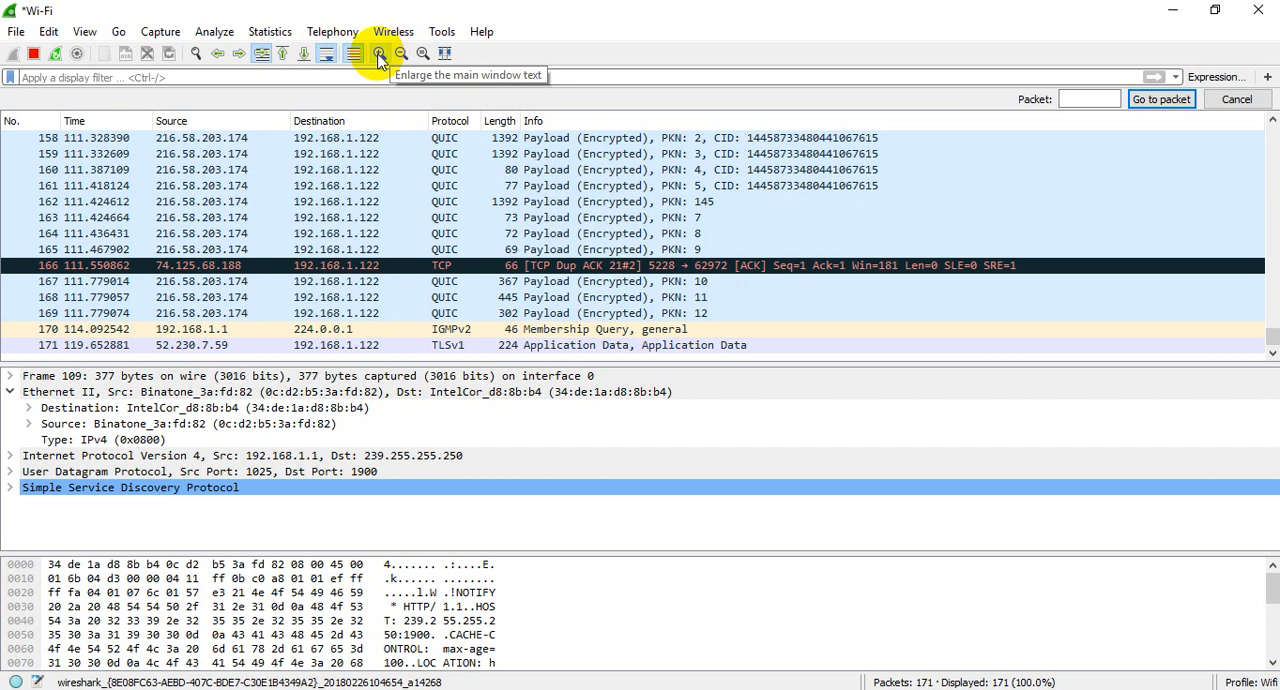
click(380, 54)
click(380, 54)
click(380, 54)
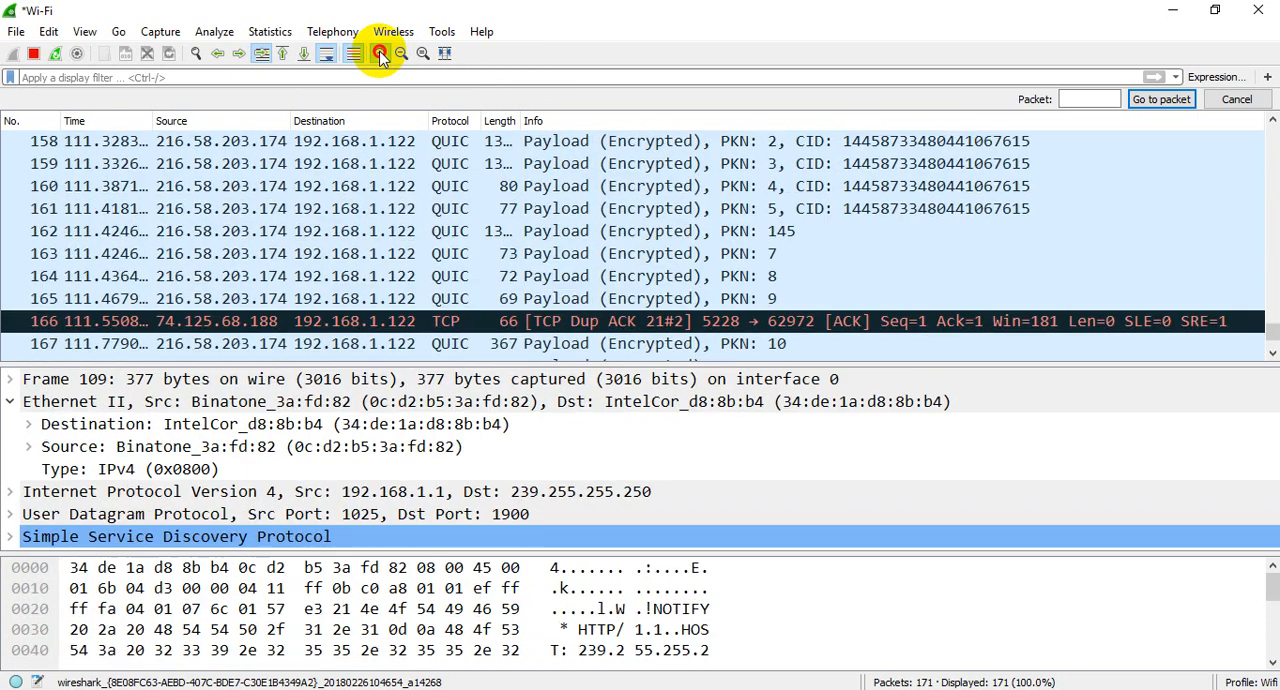
Step: Enlarge and shrink the main window text in turn, ending with a reset to its normal size
click(380, 54)
click(403, 55)
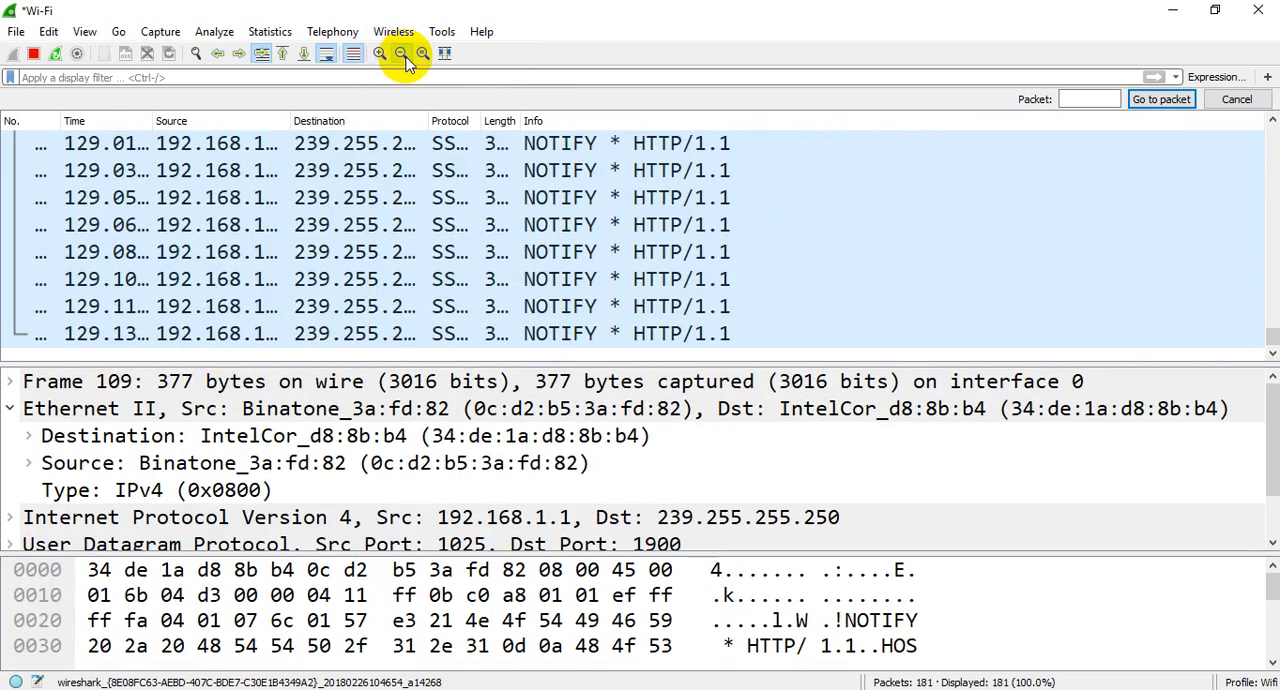
click(403, 55)
click(403, 55)
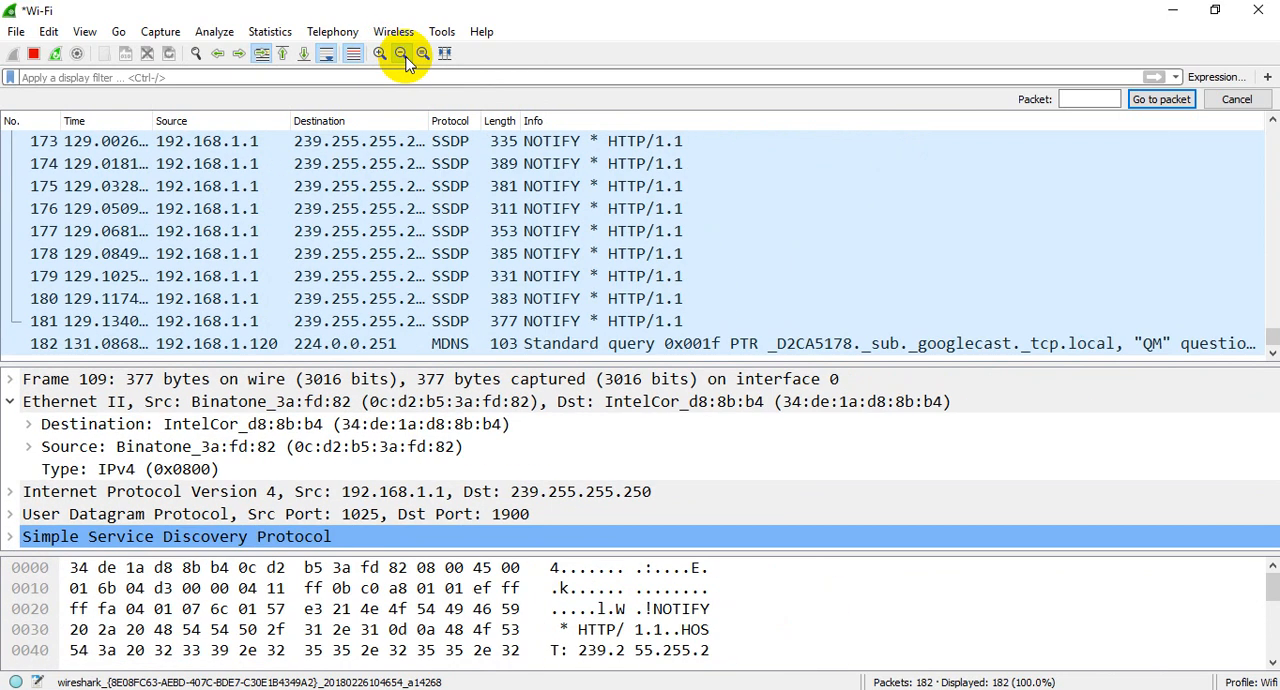
click(404, 56)
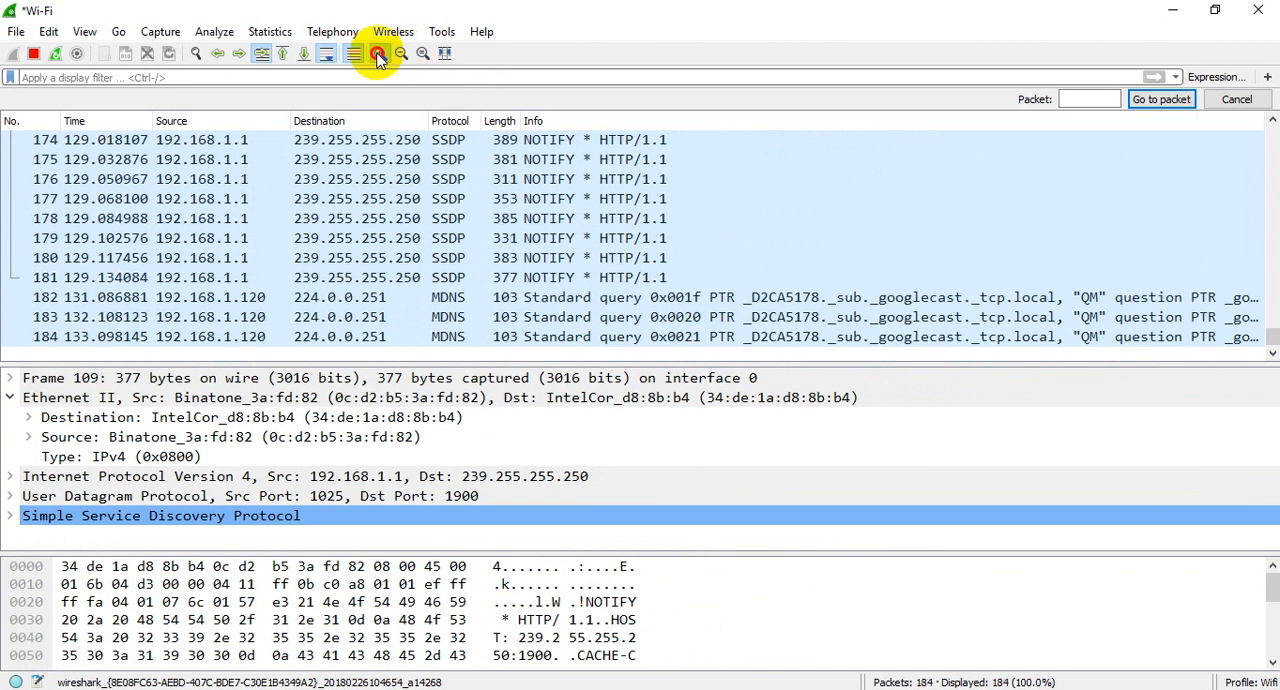
click(380, 54)
click(380, 54)
click(380, 54)
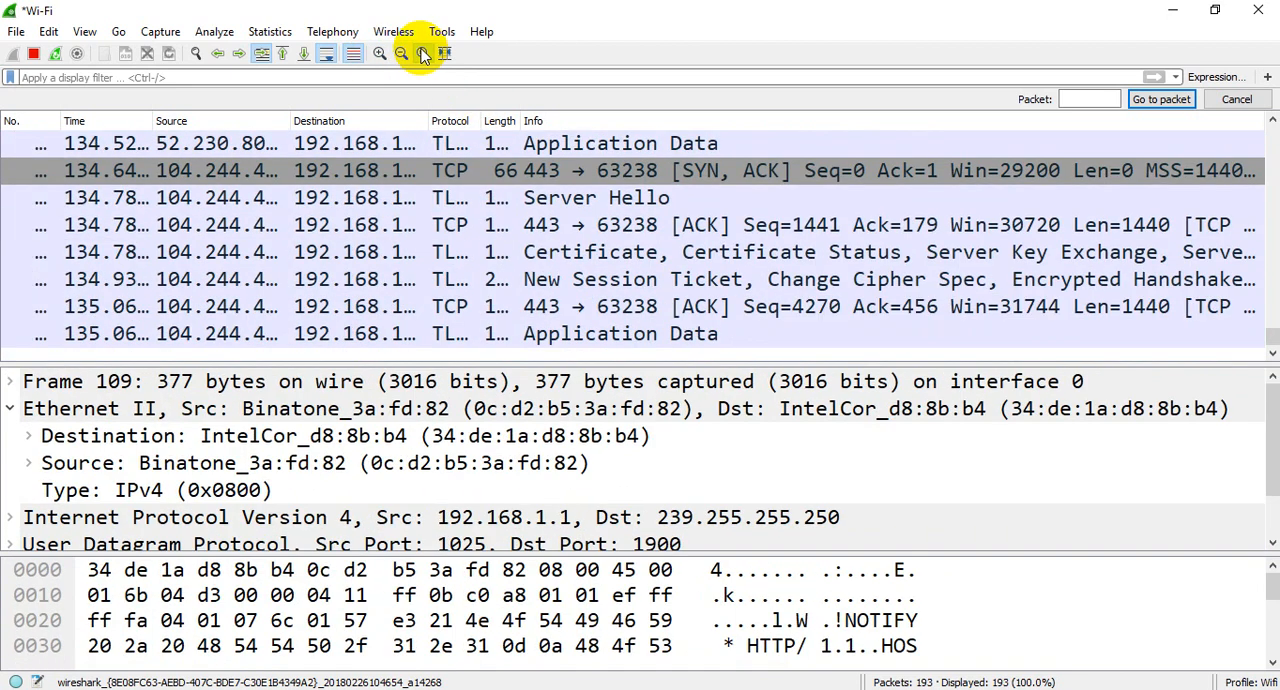
click(421, 53)
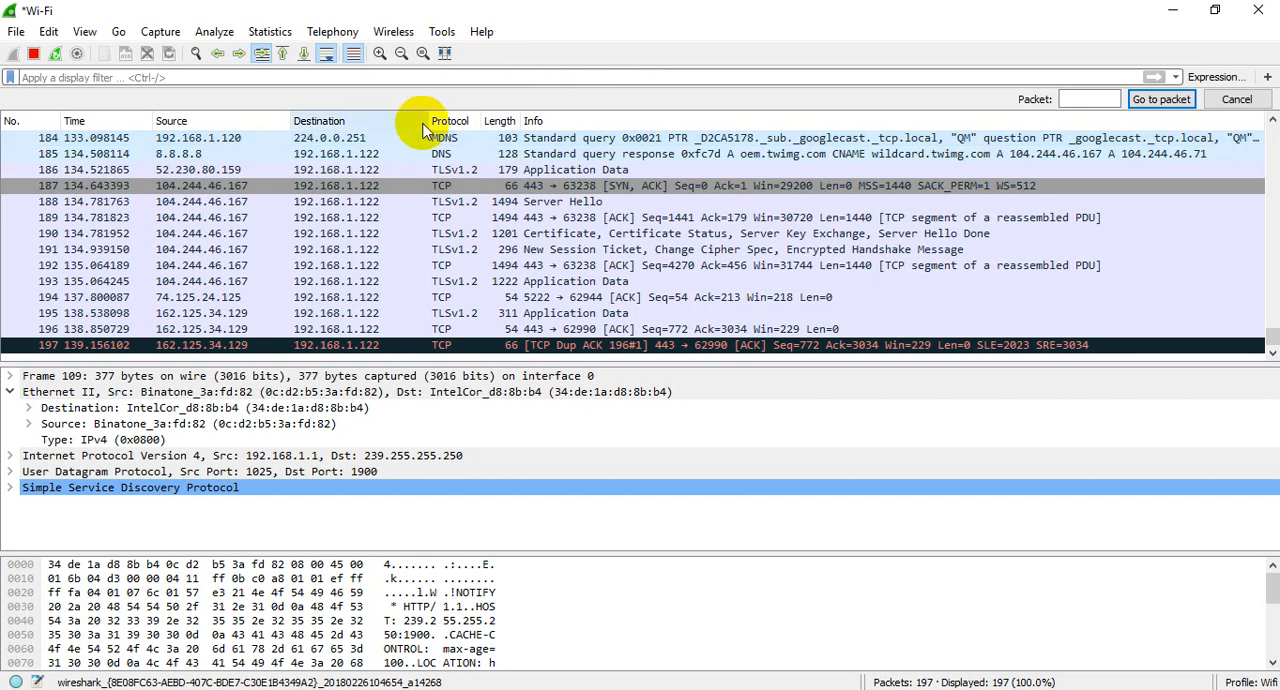
Step: Narrow the Destination column of the packet list and resize all columns to fit their contents
drag(427, 121, 347, 121)
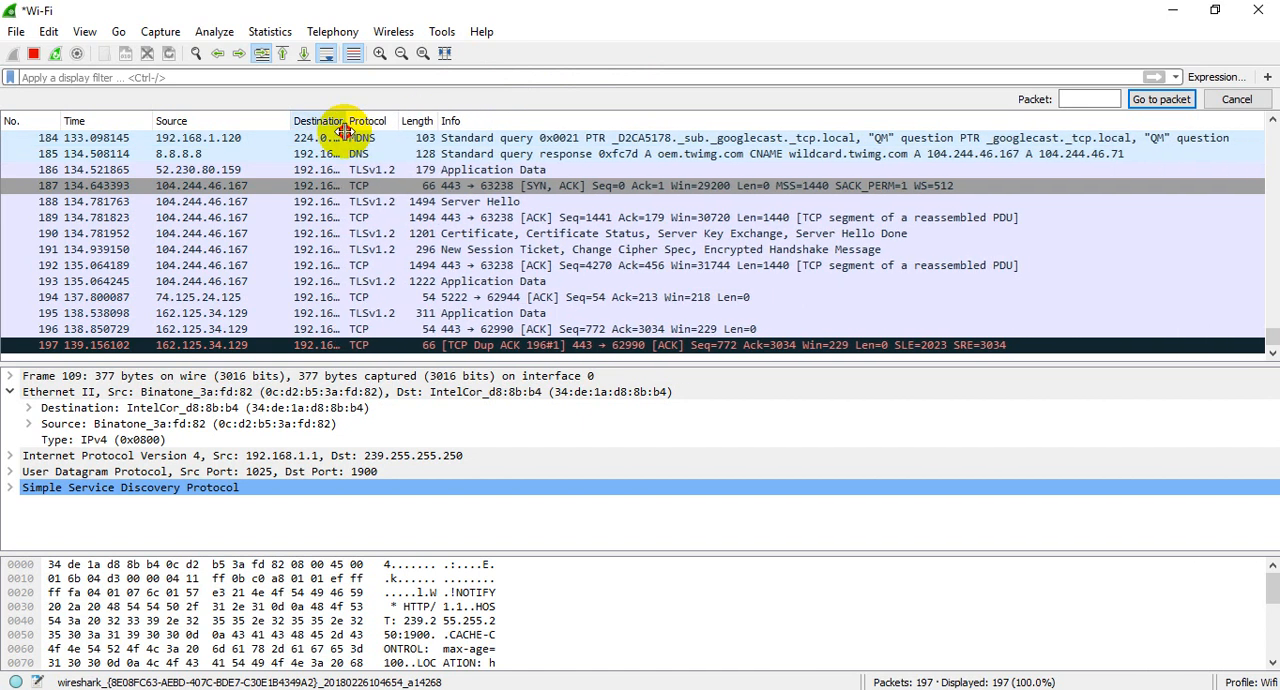
click(446, 55)
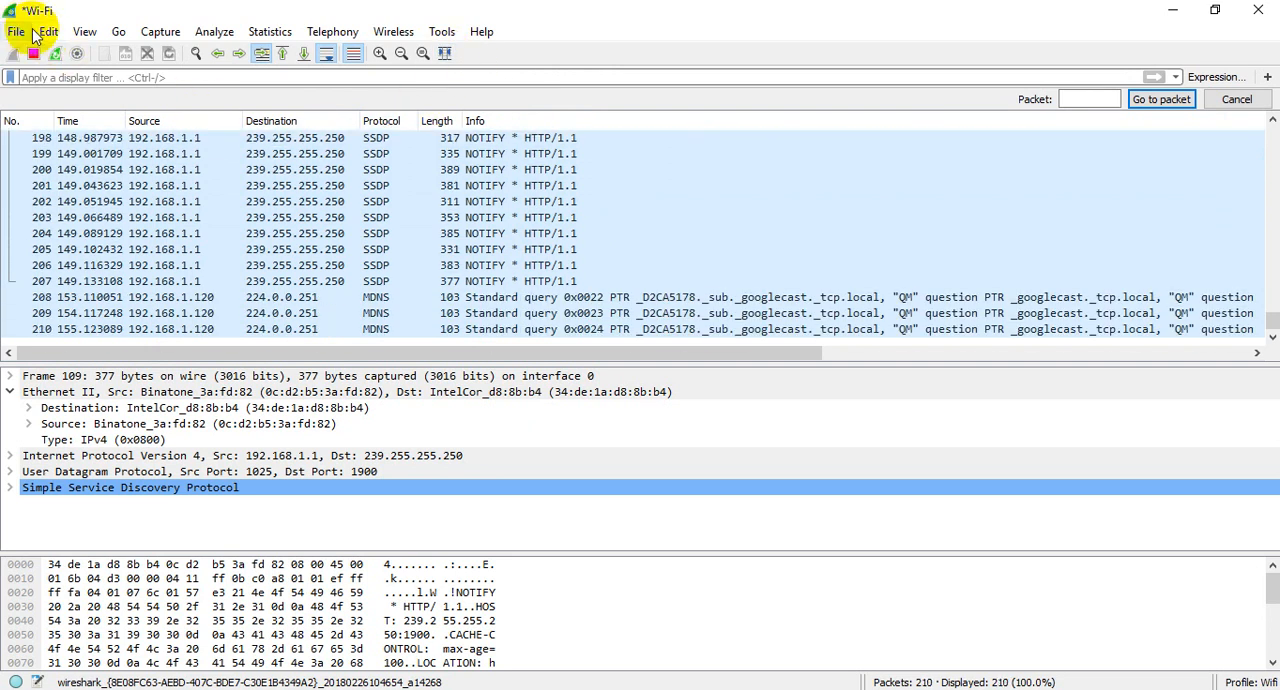
Step: Review the DNS statistics of the capture from the total packets to the payload size, and close them
click(270, 31)
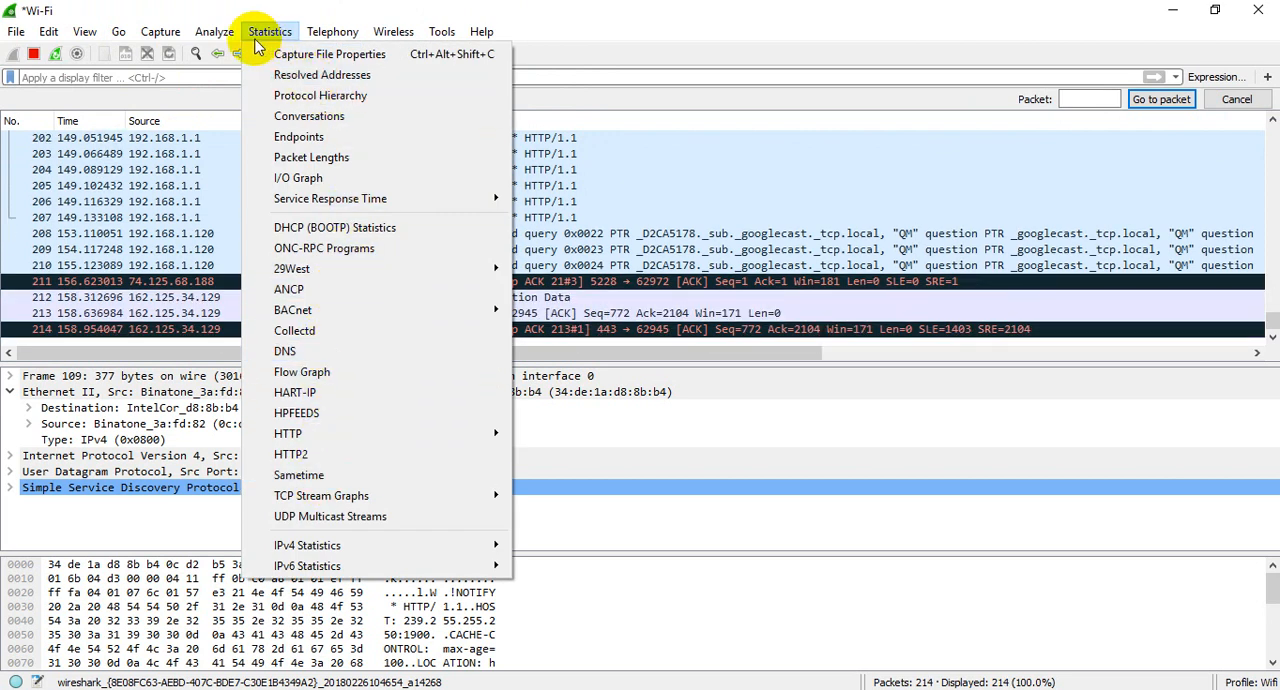
mouse_move(310, 40)
mouse_move(270, 32)
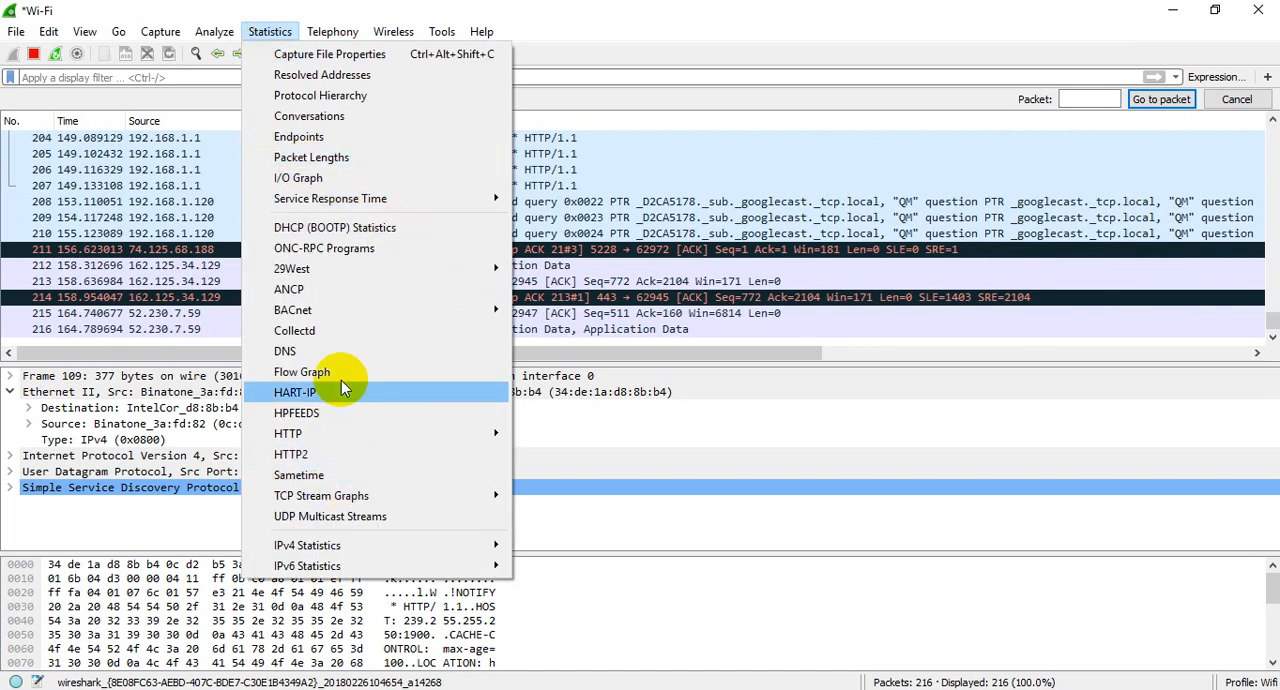
click(340, 351)
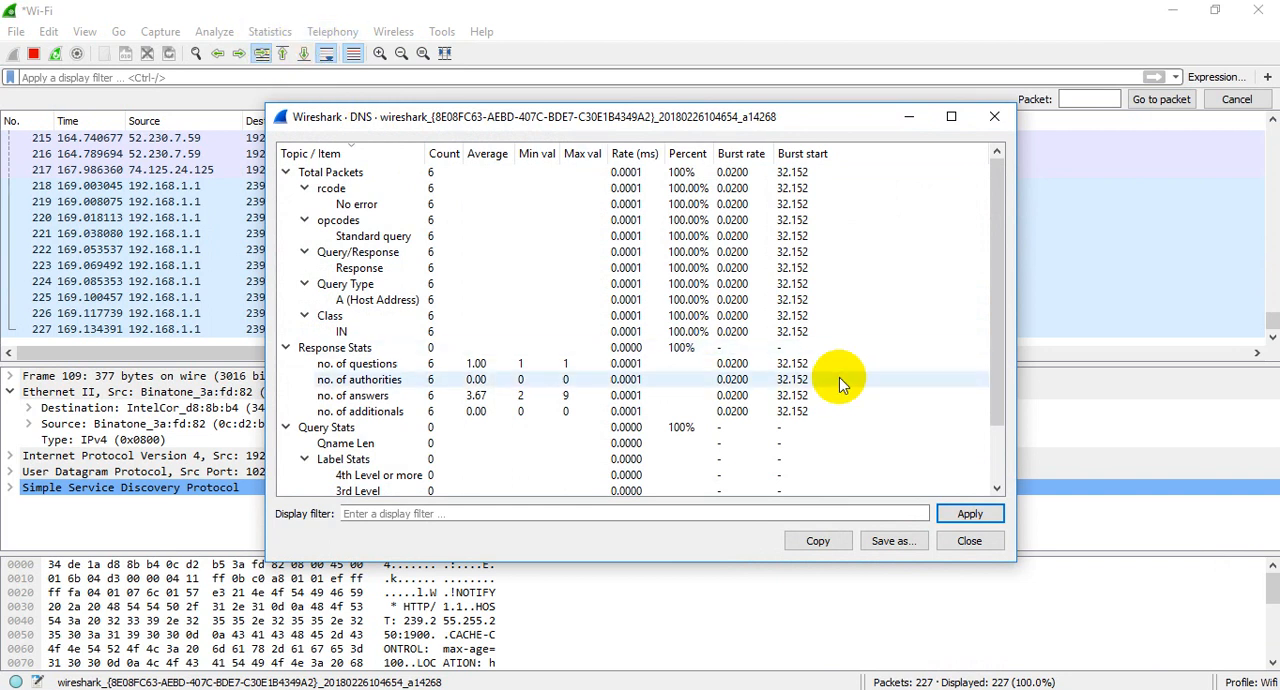
scroll(839, 377, down, 1)
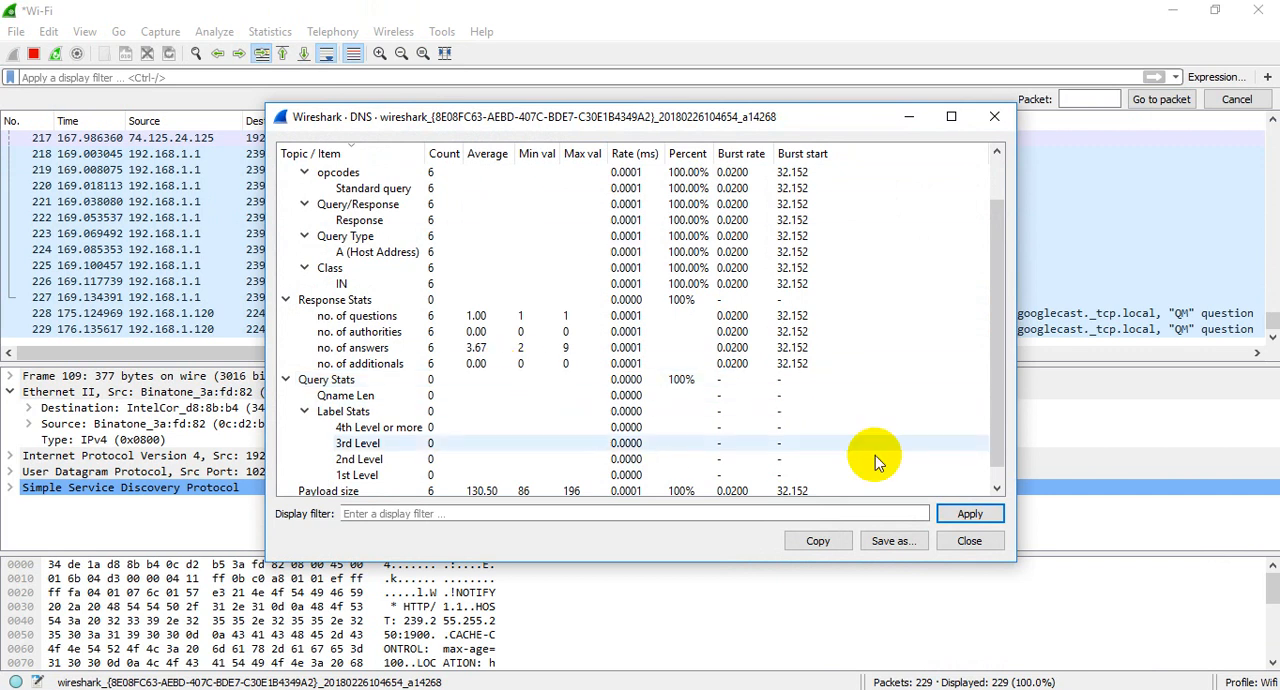
scroll(875, 457, down, 1)
scroll(875, 455, up, 4)
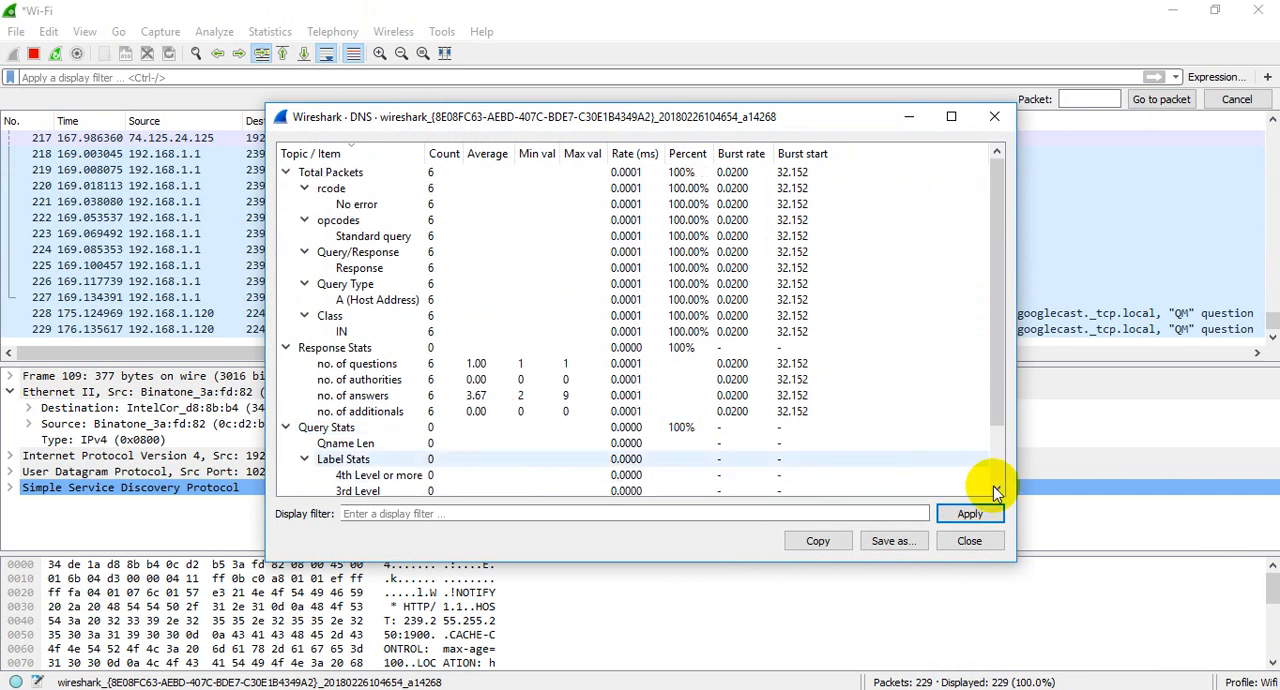
click(968, 541)
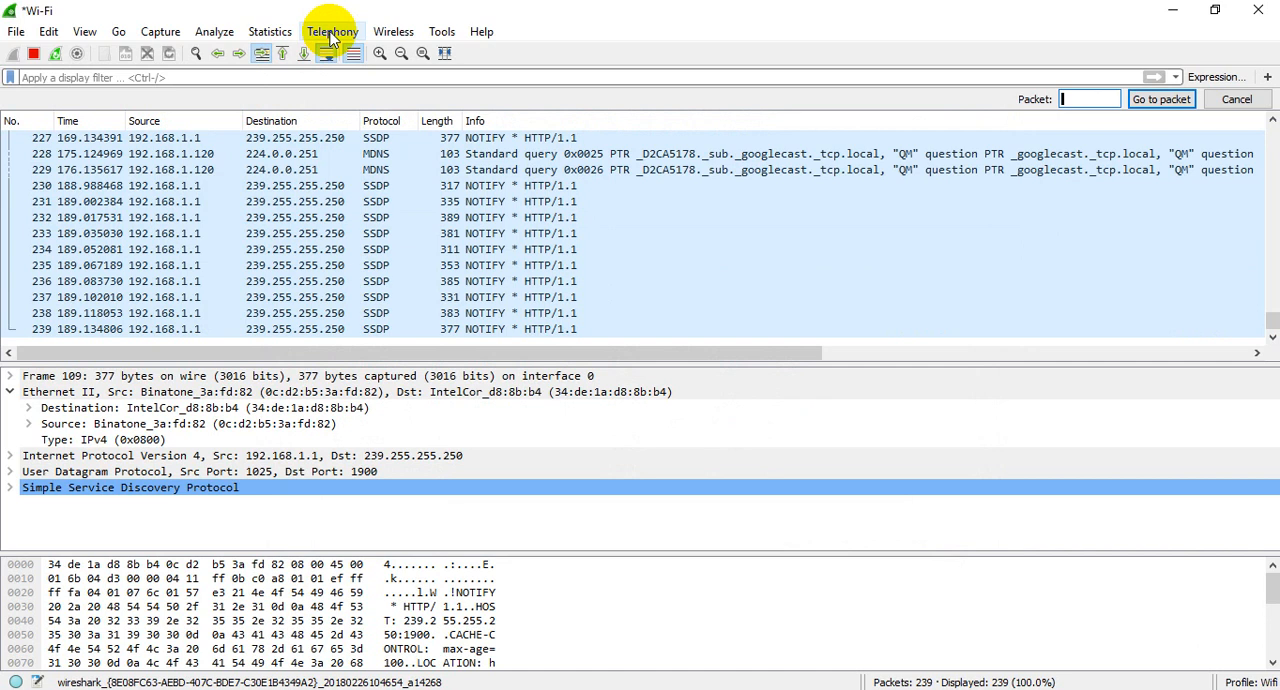
Step: Check the capture for RTP streams and close the RTP Streams window
click(331, 35)
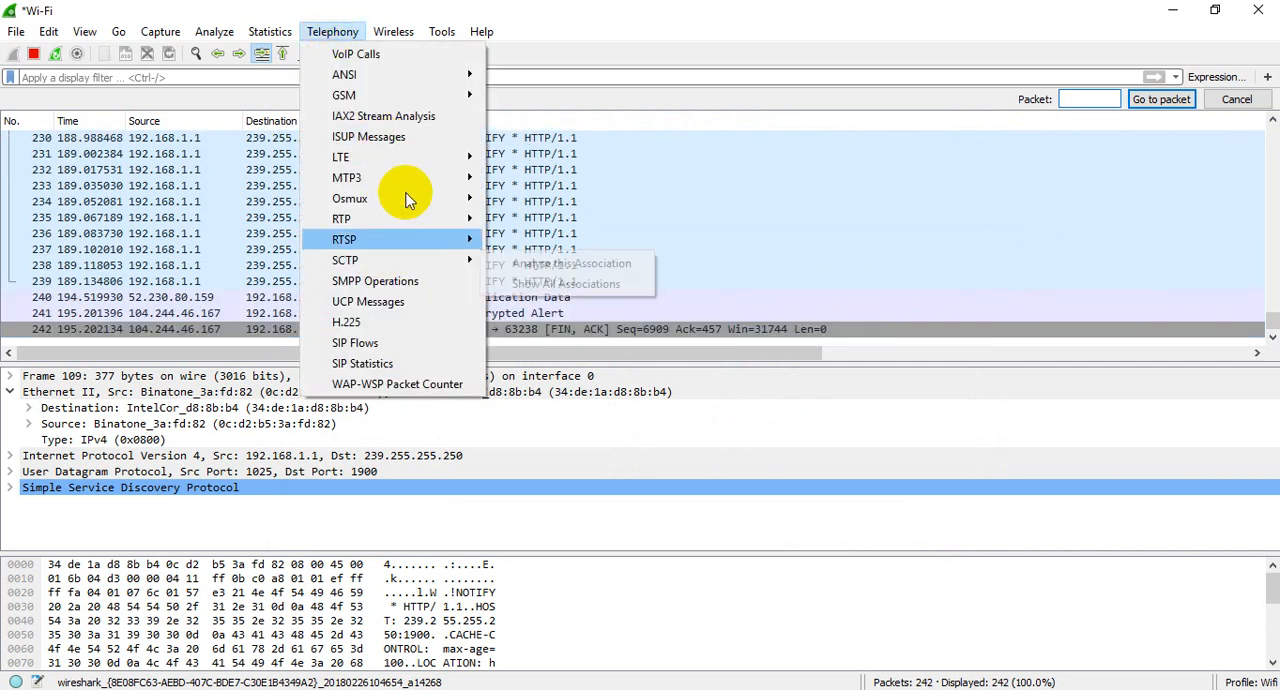
mouse_move(401, 218)
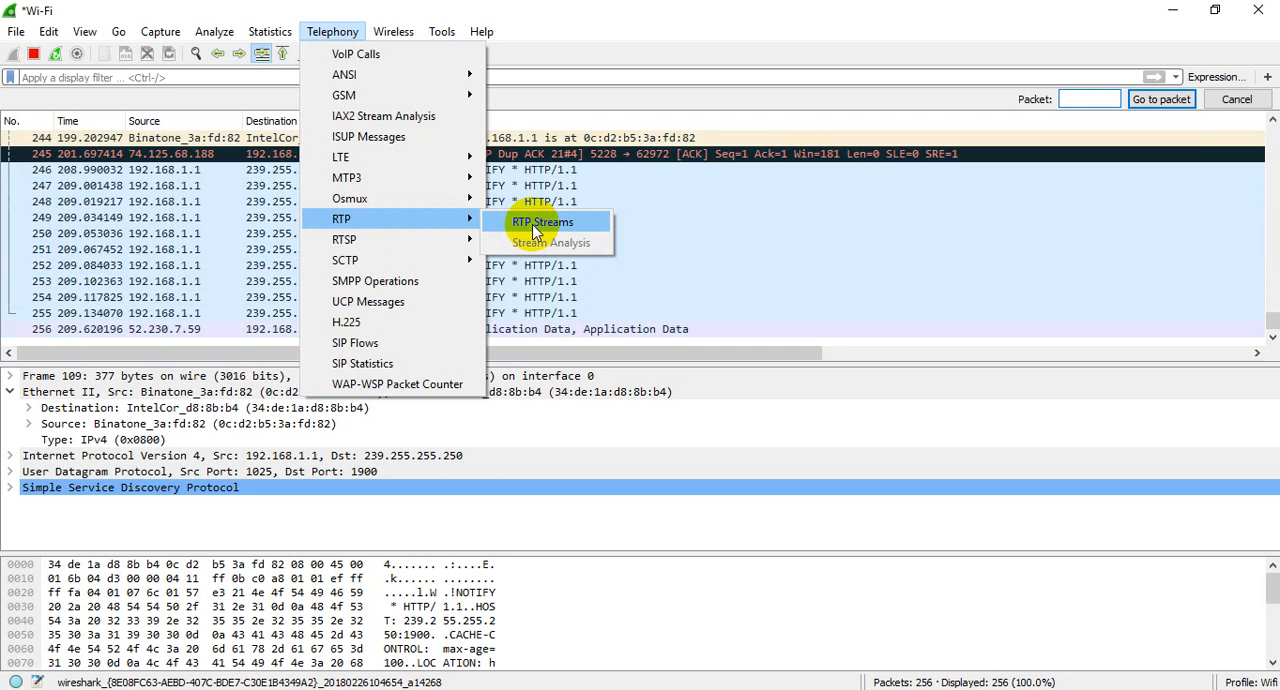
click(540, 222)
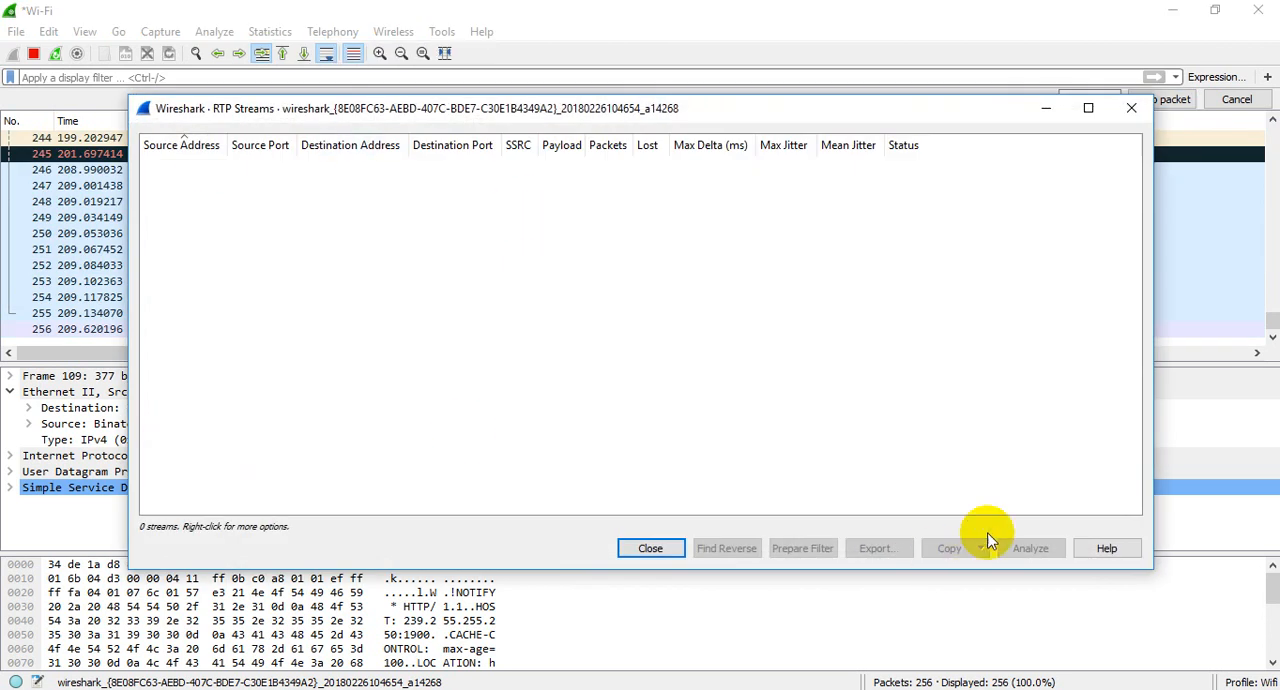
click(660, 550)
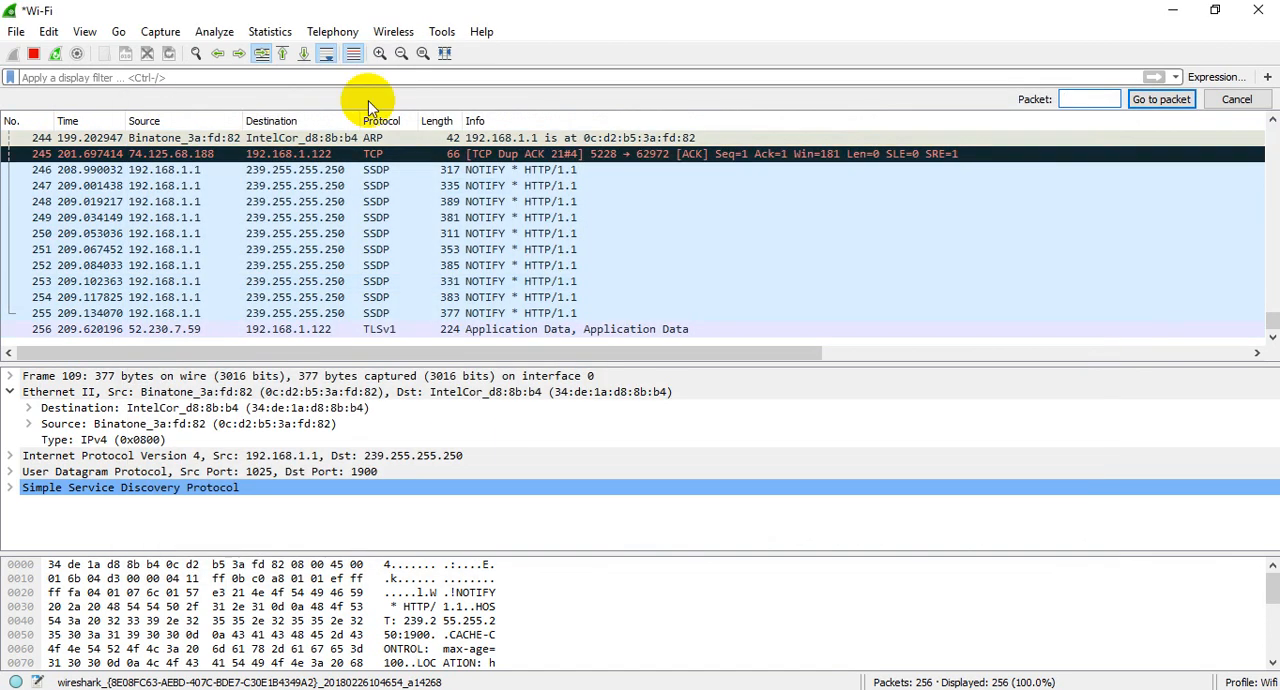
Step: Check the capture for SIP flows and close the SIP Flows window
click(348, 36)
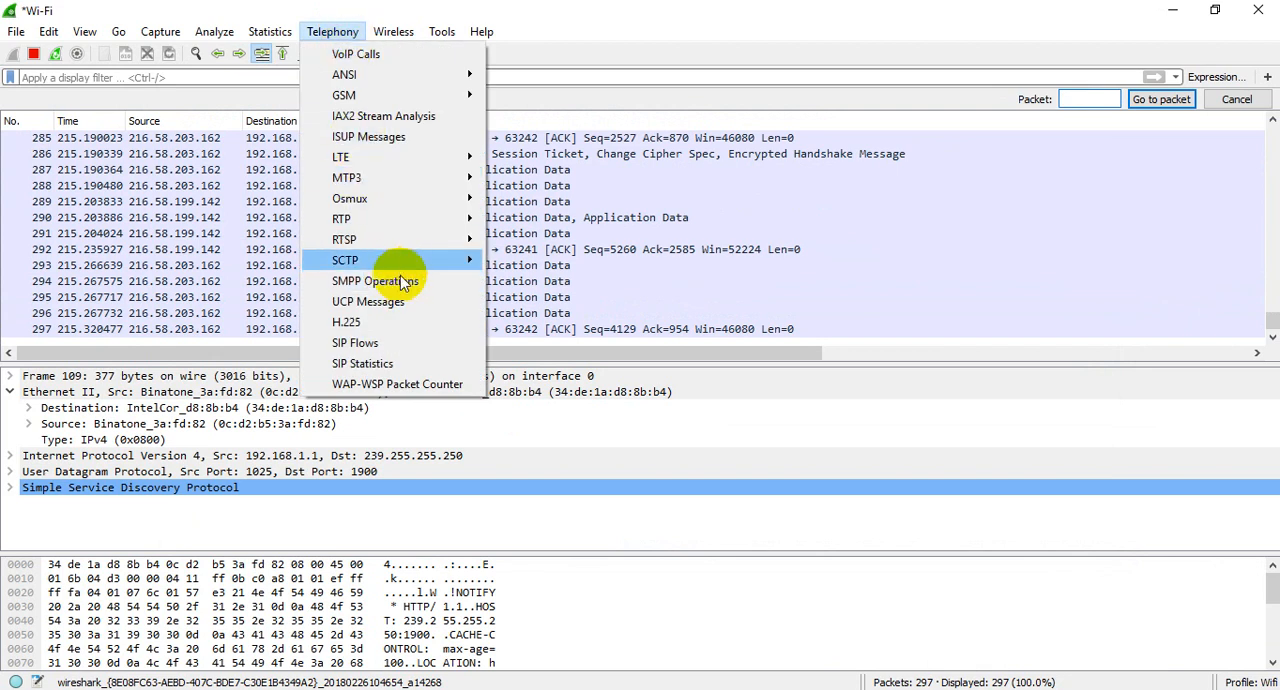
click(384, 344)
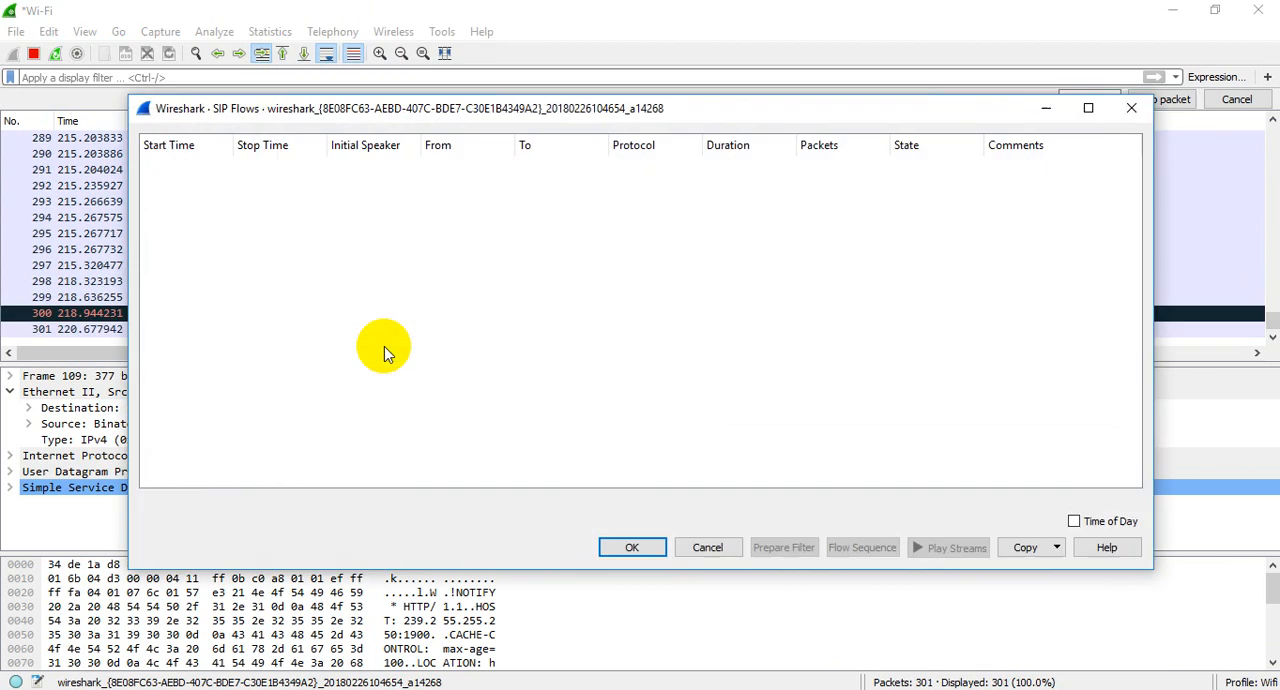
click(718, 548)
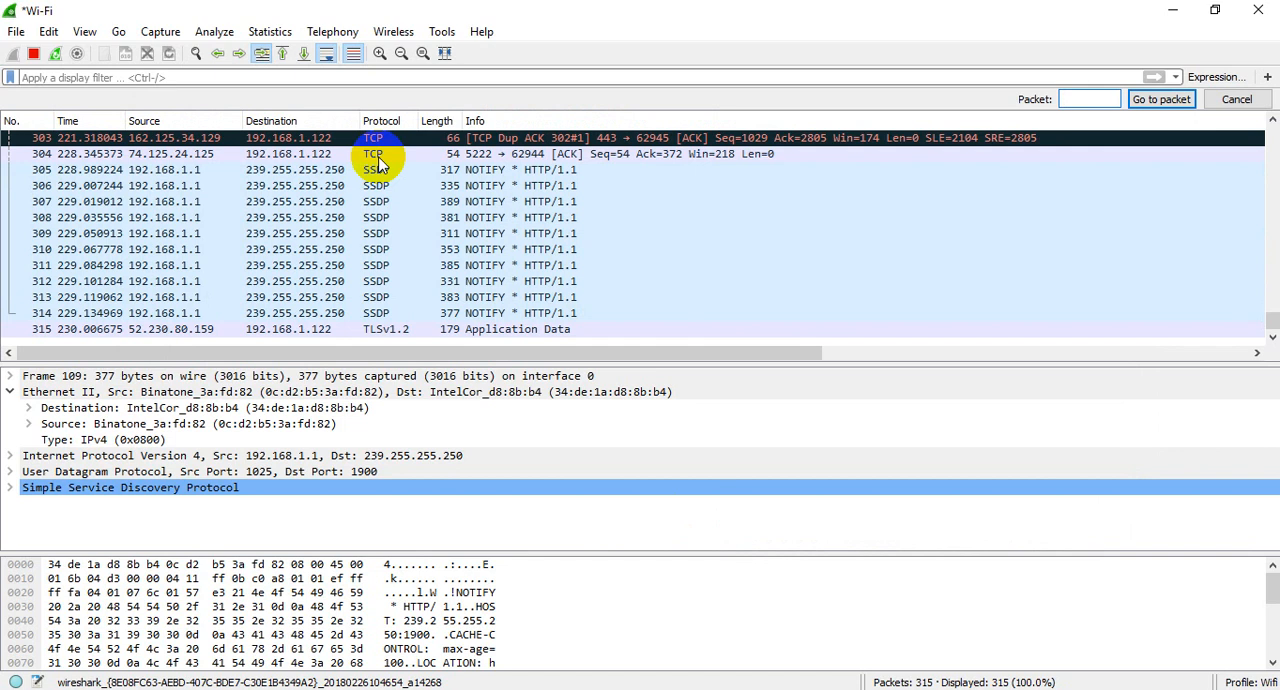
Step: View the IPv4 statistics for all addresses, select the entry 104.244.46.167, and close the statistics
click(332, 31)
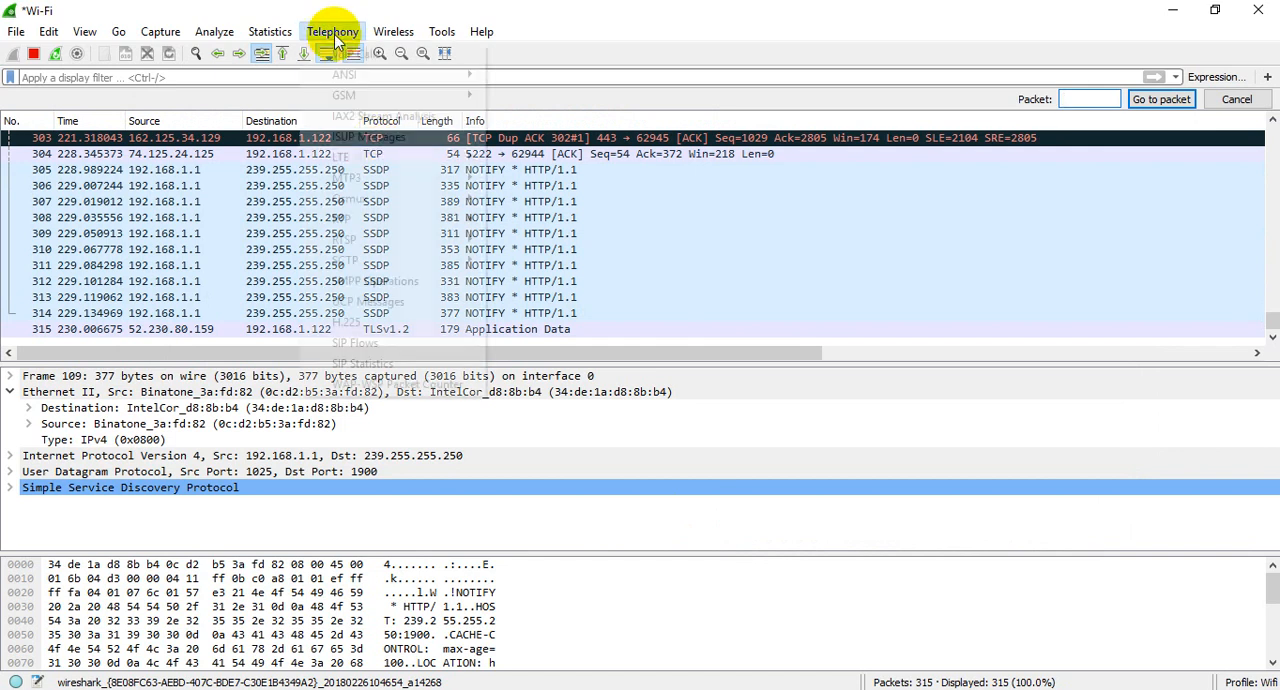
mouse_move(385, 248)
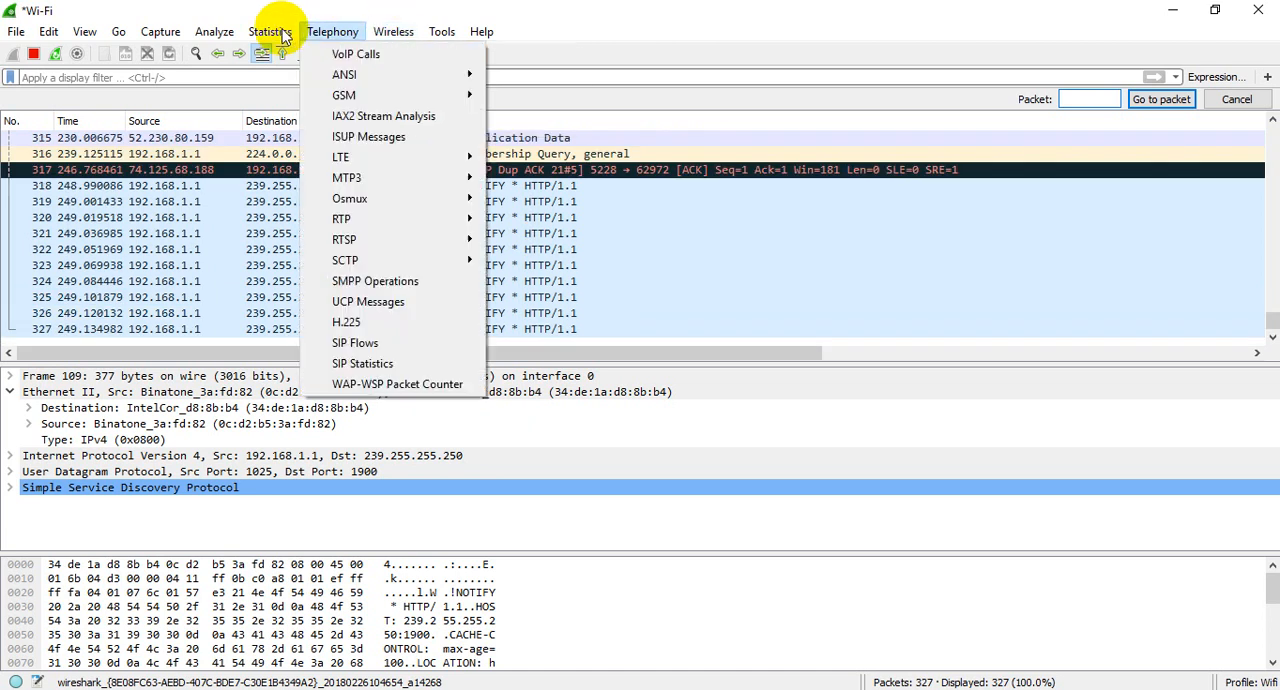
mouse_move(255, 31)
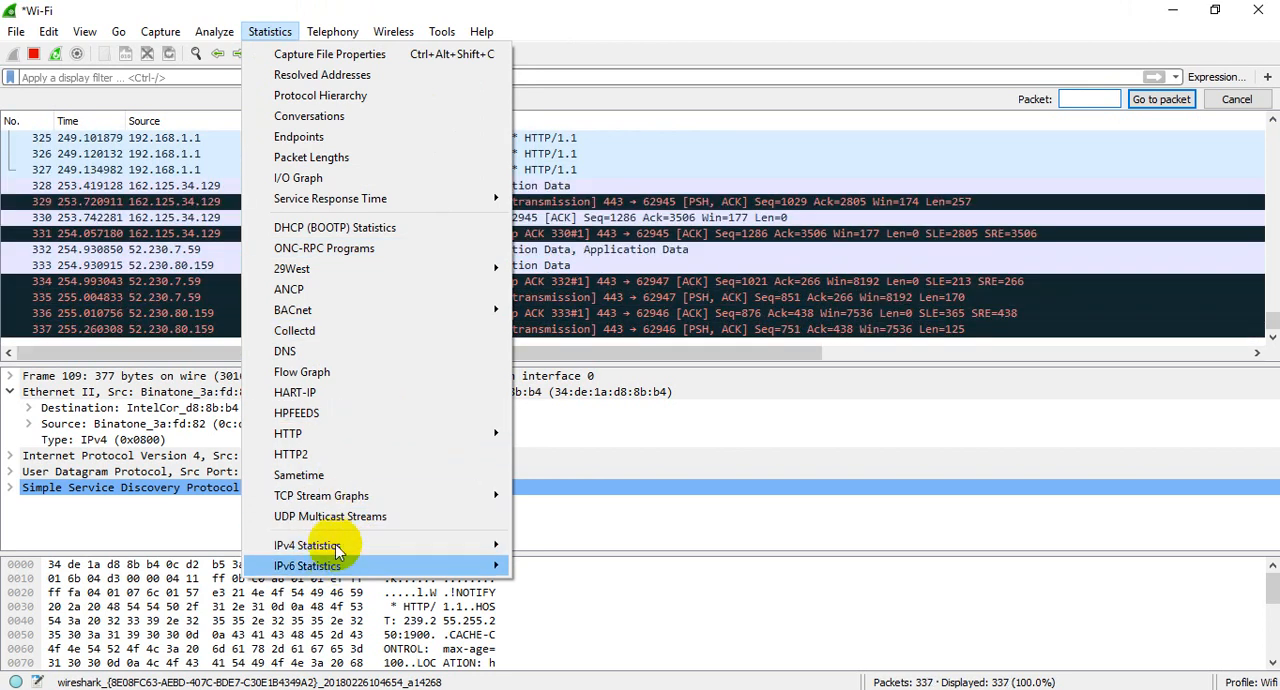
mouse_move(336, 543)
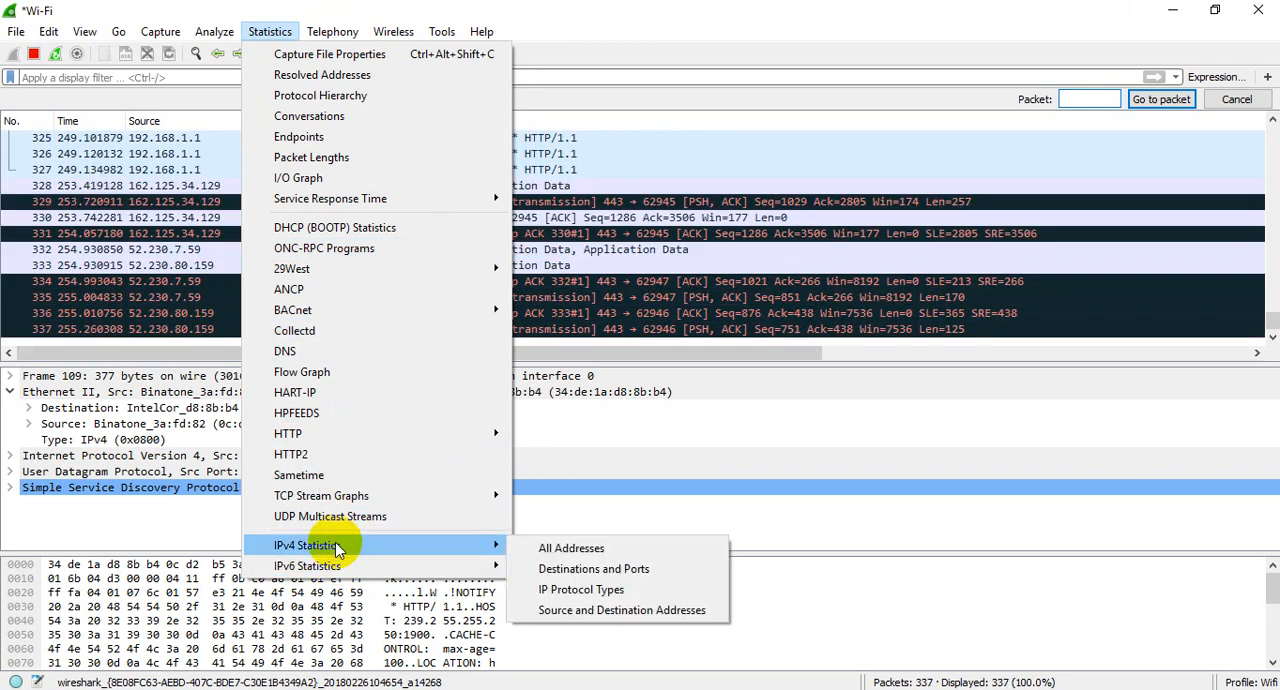
click(548, 549)
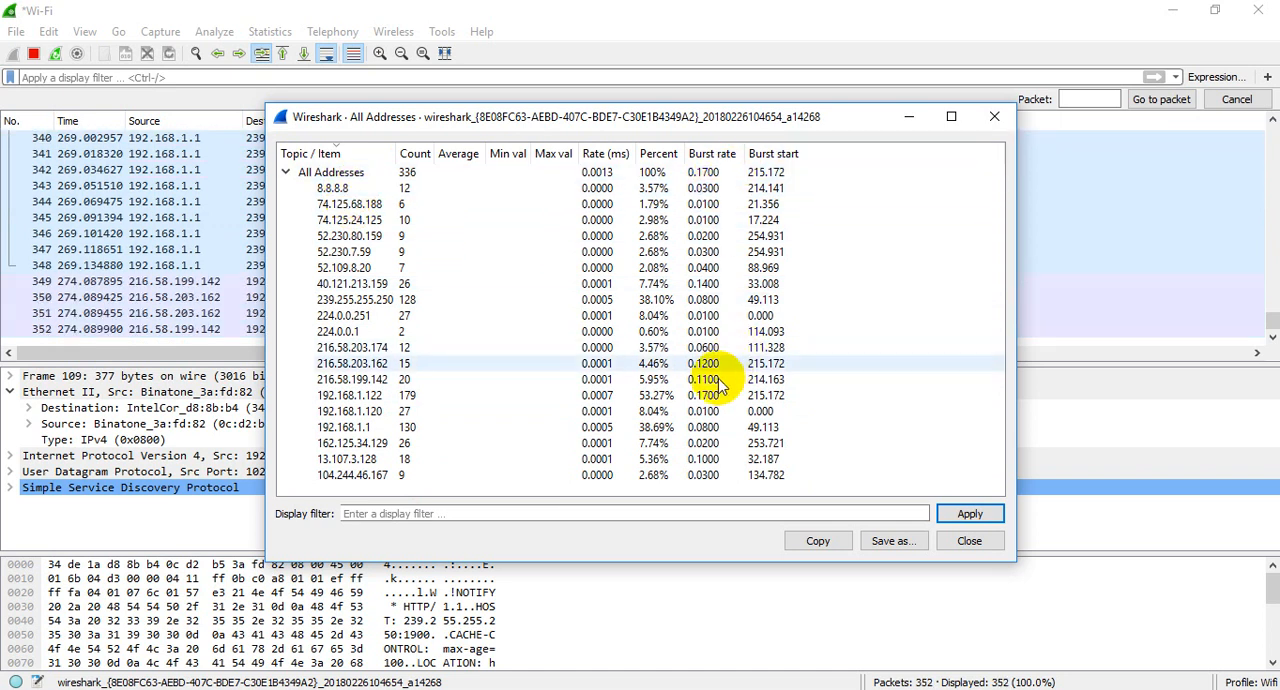
click(705, 475)
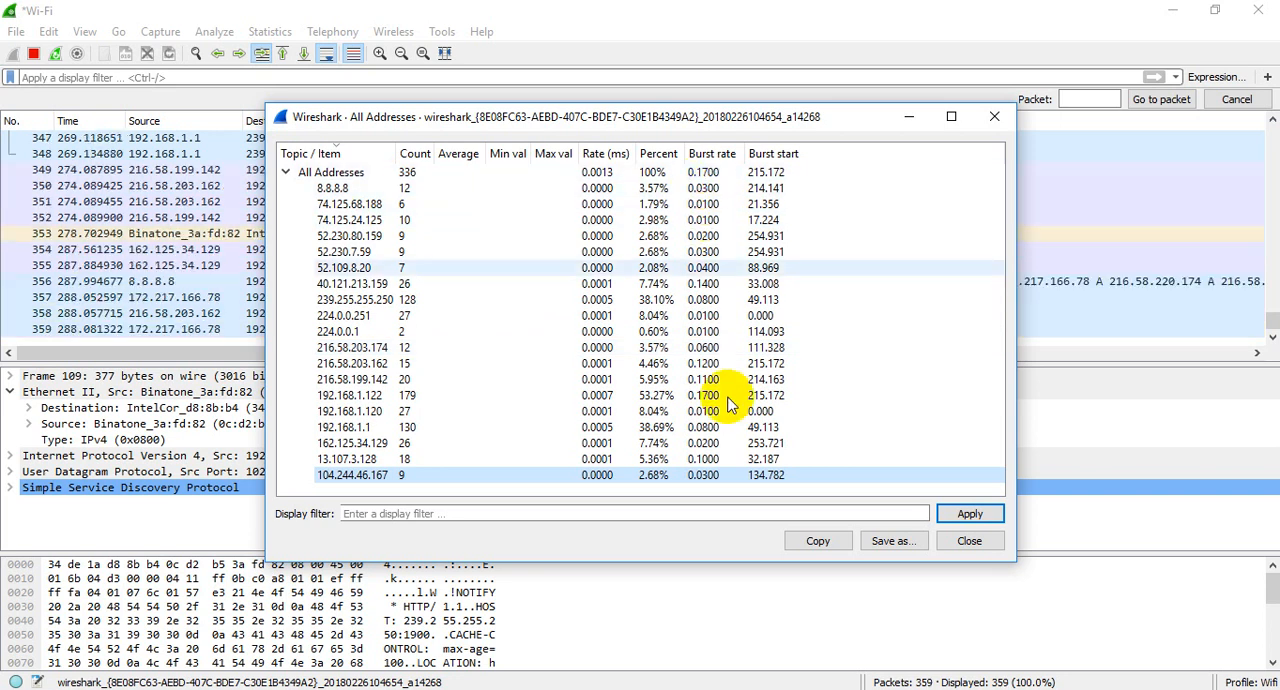
click(972, 544)
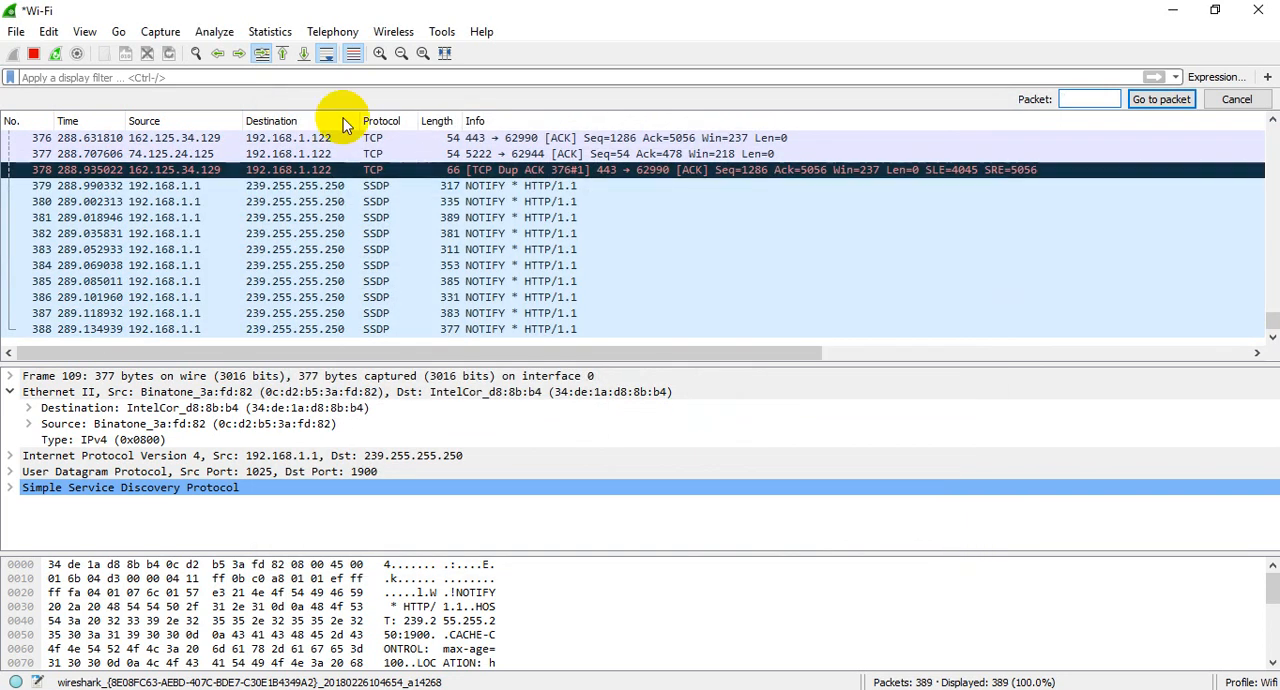
Step: Examine the flow graph of all captured packets, including the exchanges further along the timeline, and close it
click(270, 31)
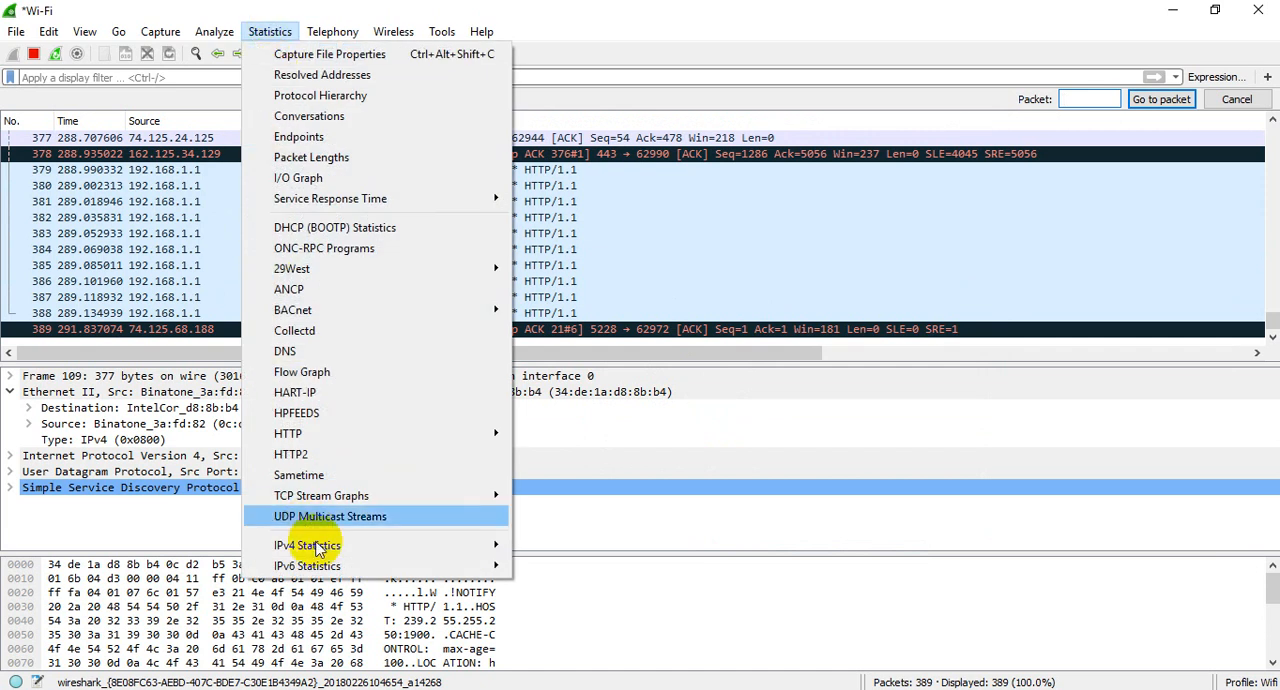
mouse_move(316, 548)
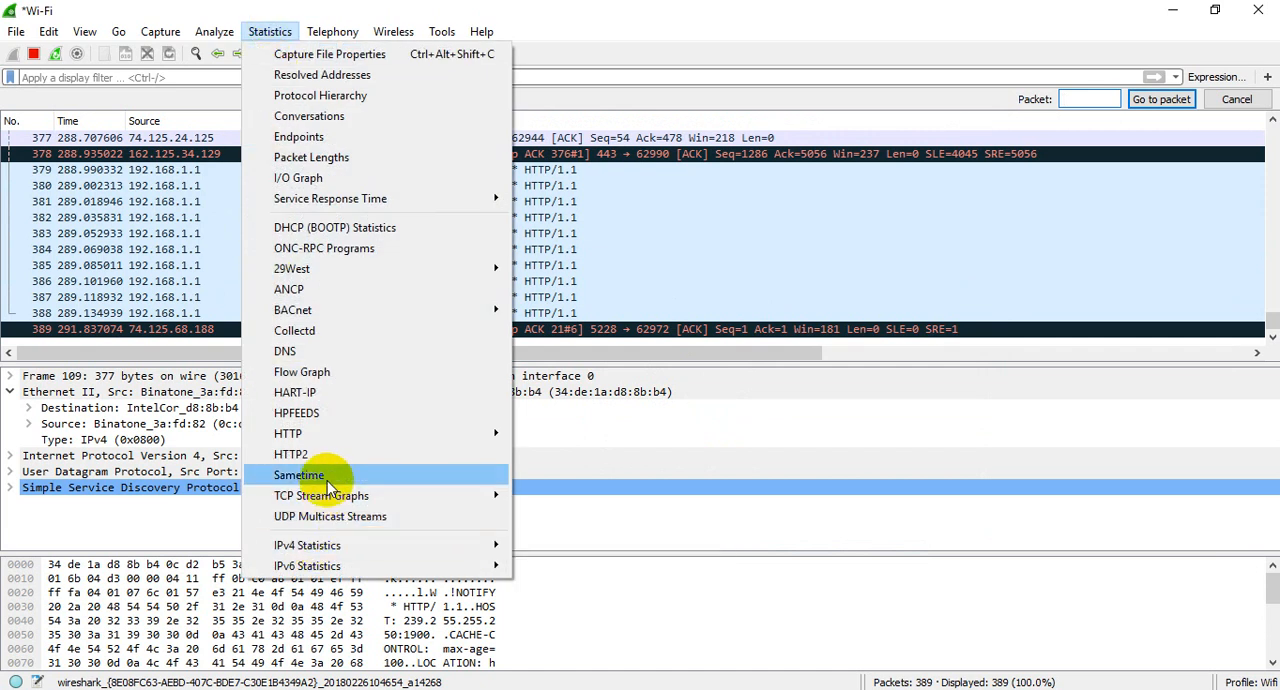
mouse_move(329, 500)
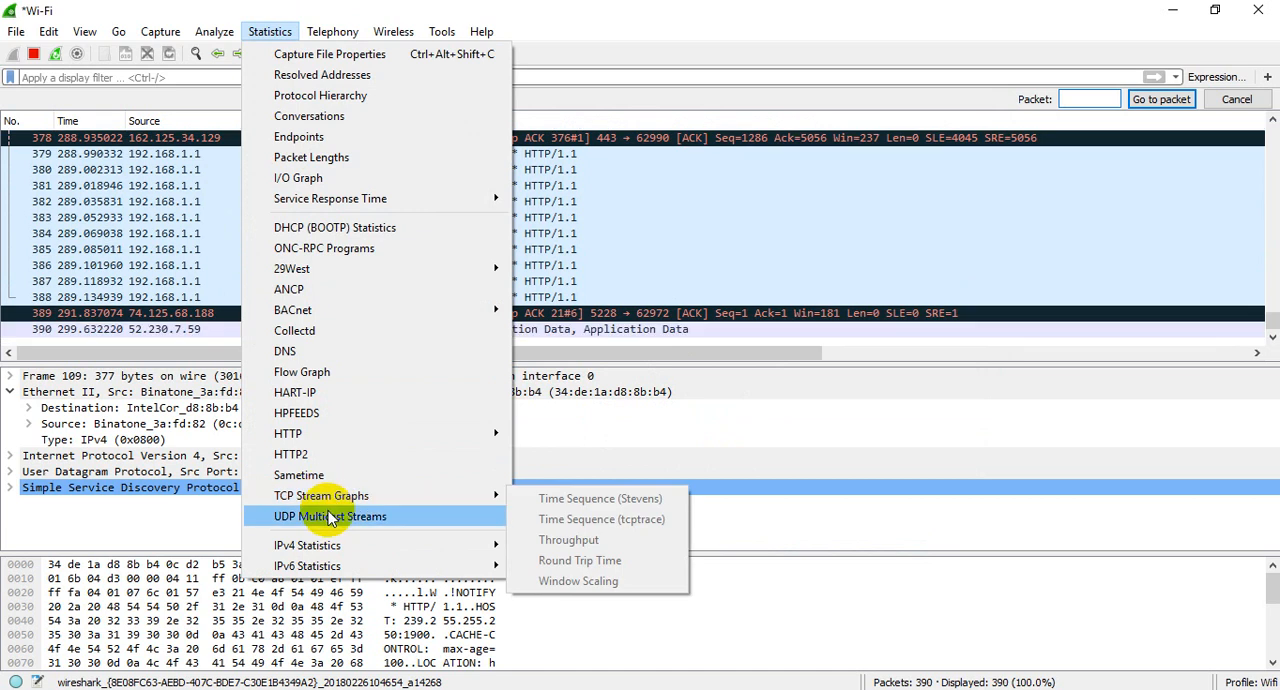
click(304, 372)
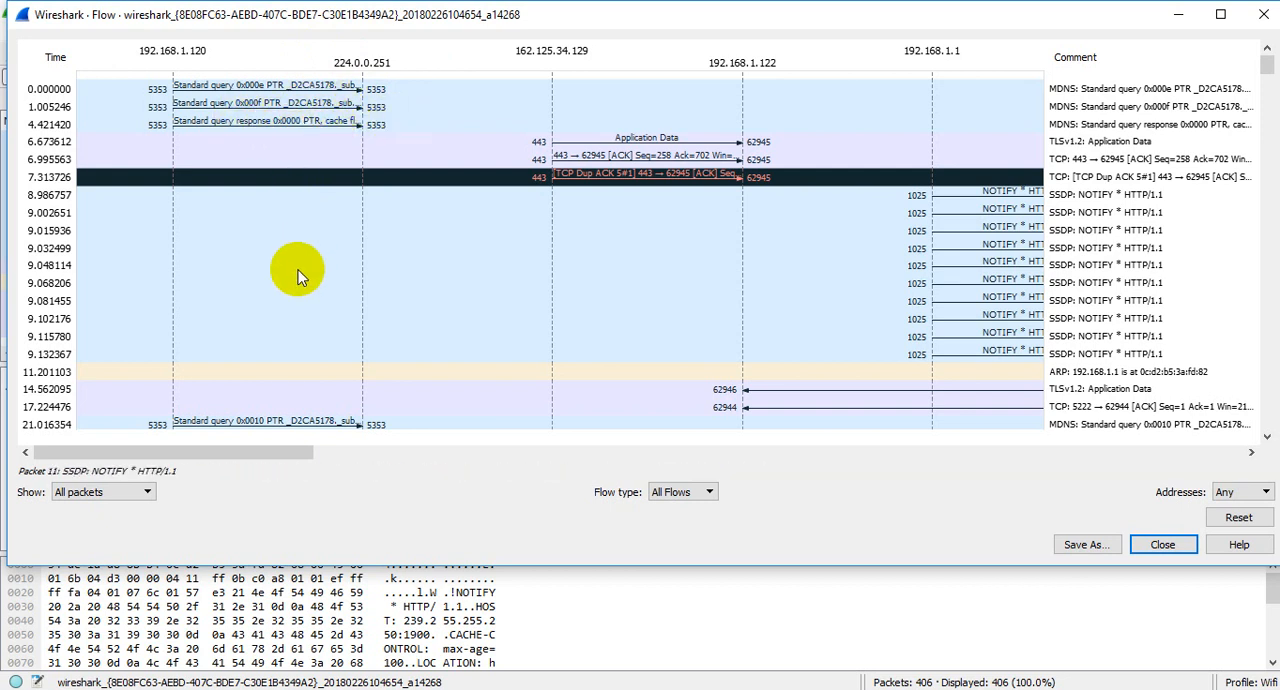
scroll(300, 275, down, 1)
scroll(300, 275, up, 1)
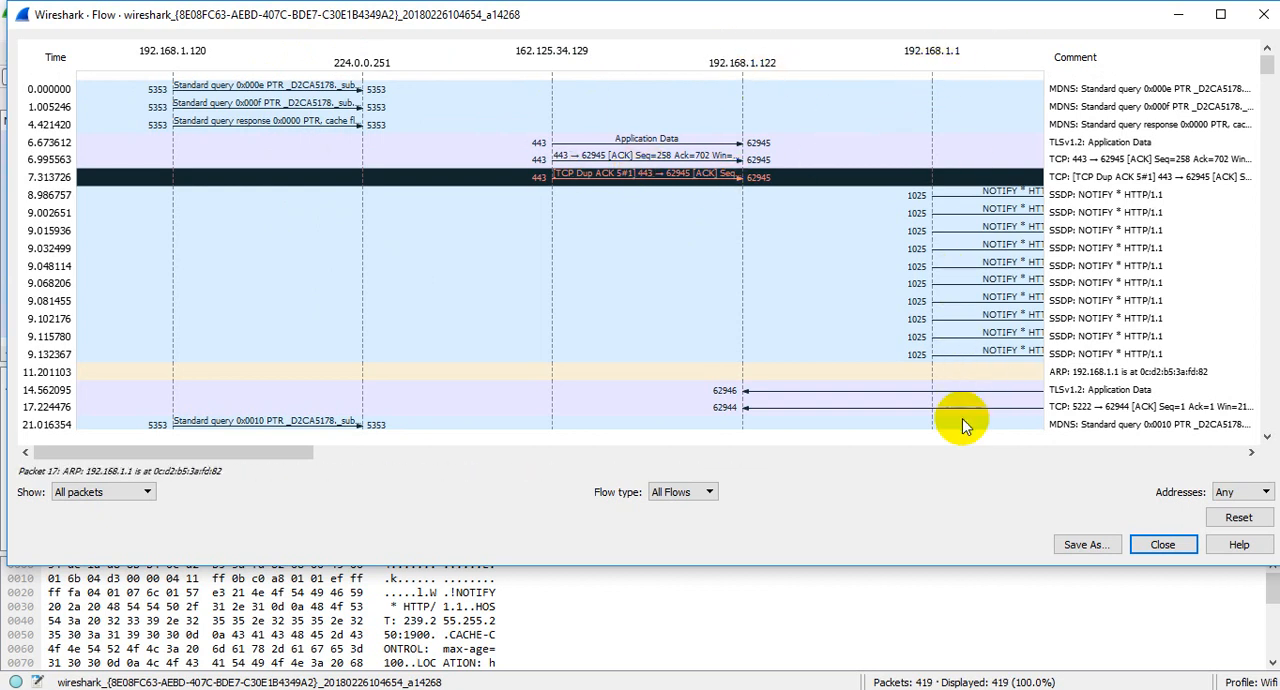
drag(185, 451, 117, 453)
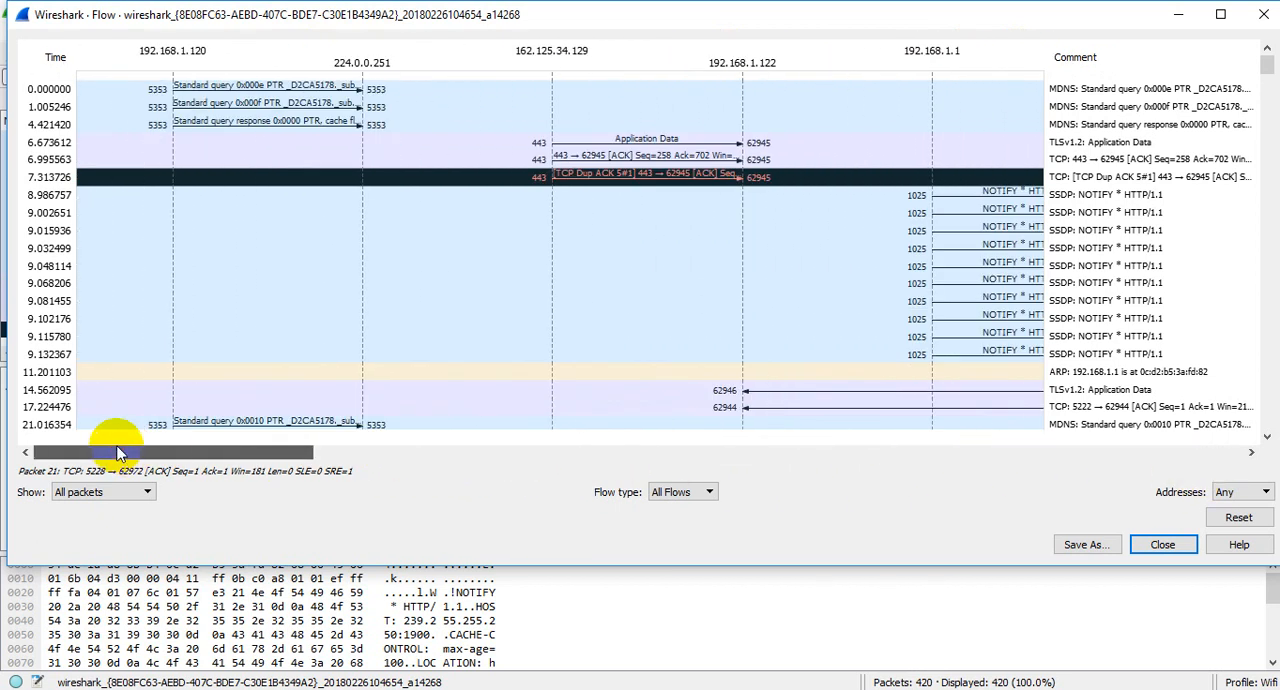
scroll(381, 312, down, 5)
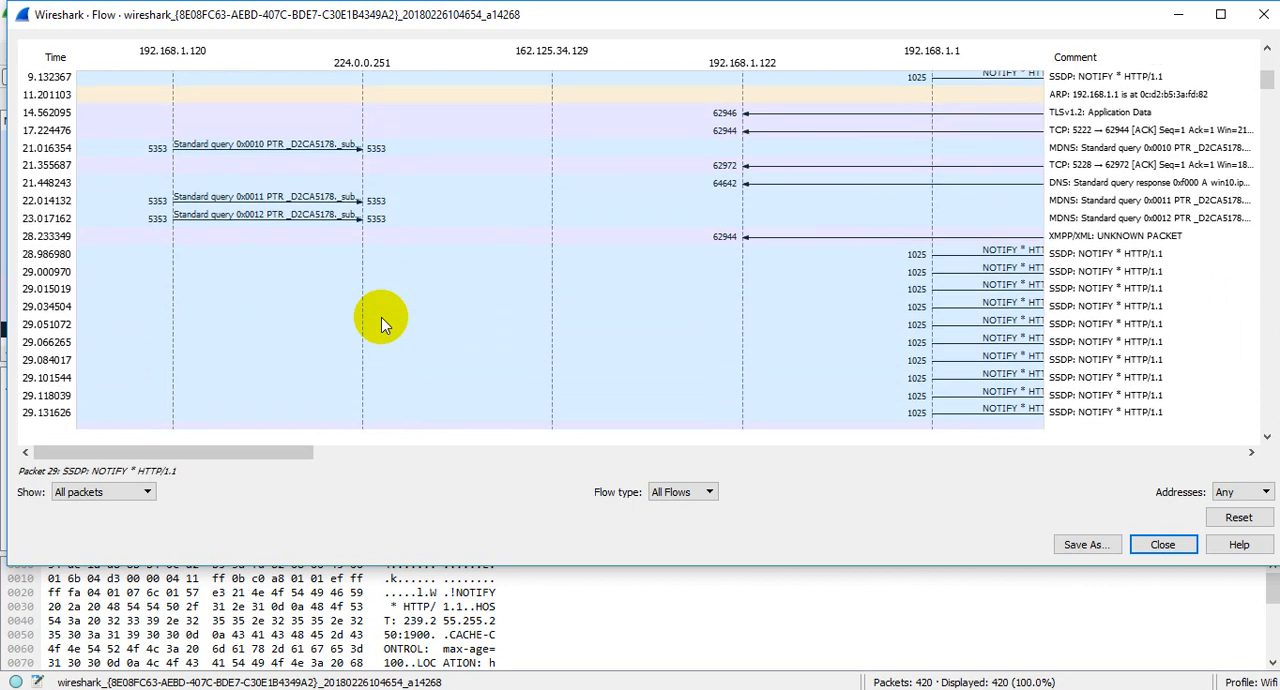
scroll(381, 318, down, 6)
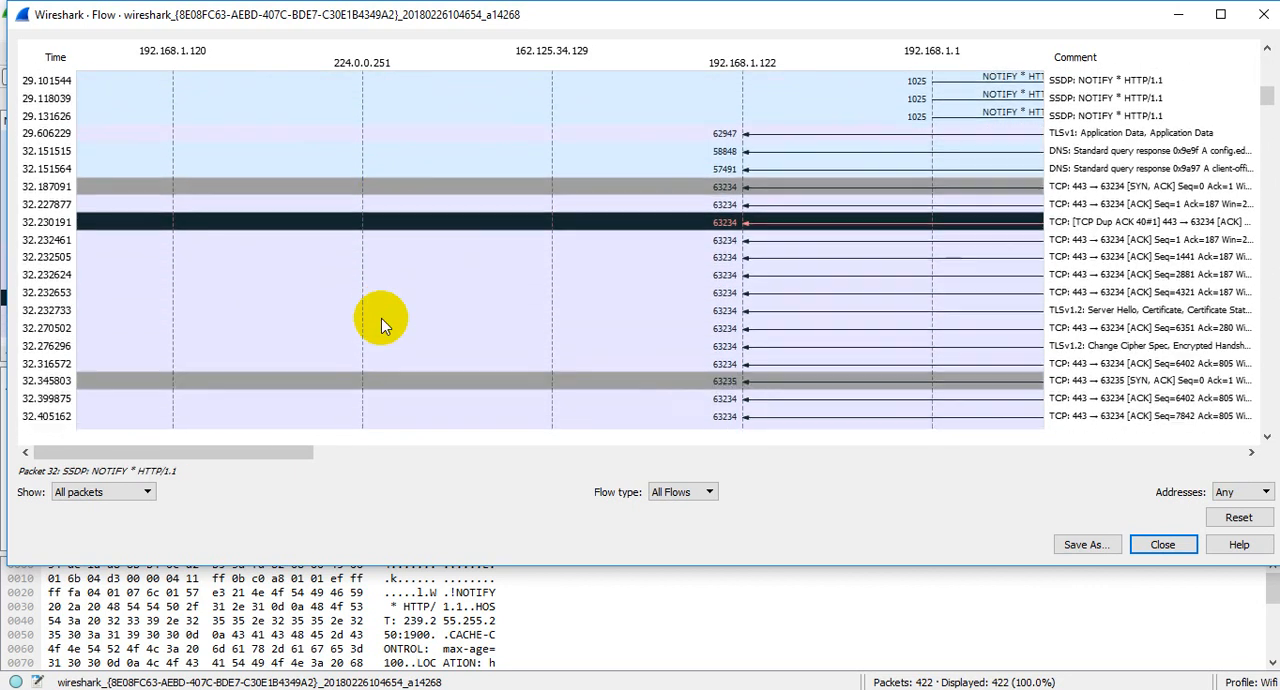
scroll(381, 318, down, 1)
click(1165, 545)
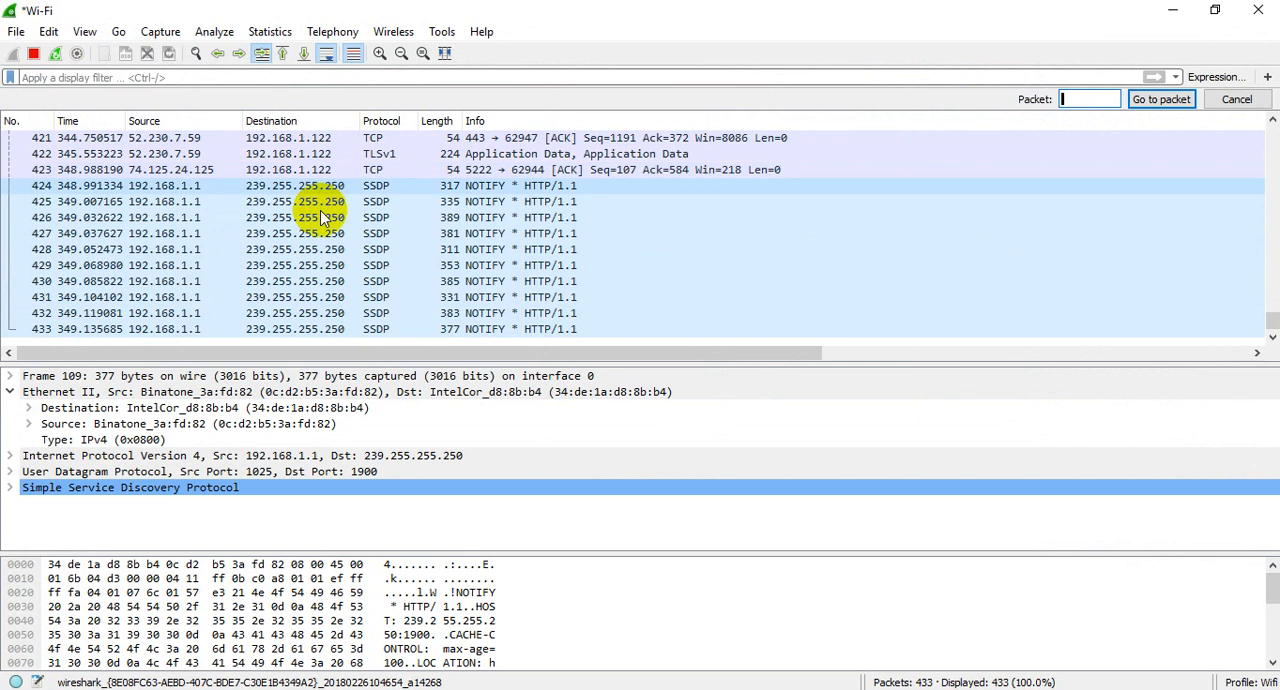
click(411, 34)
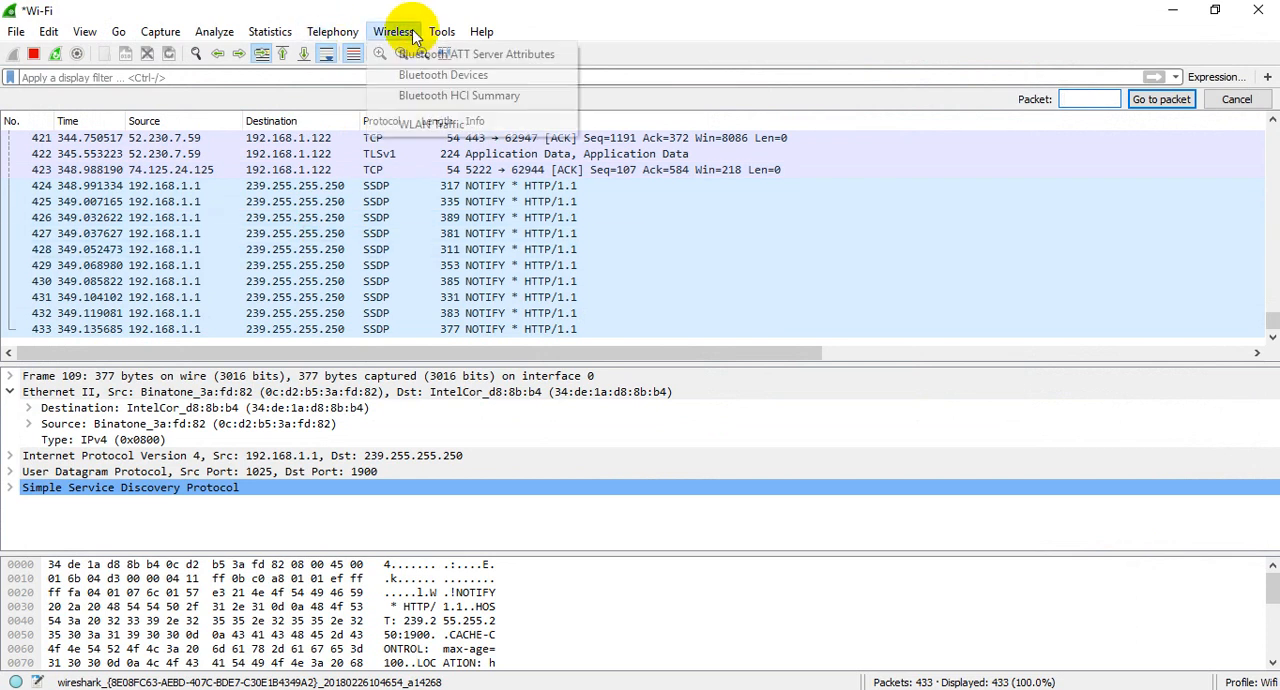
click(312, 10)
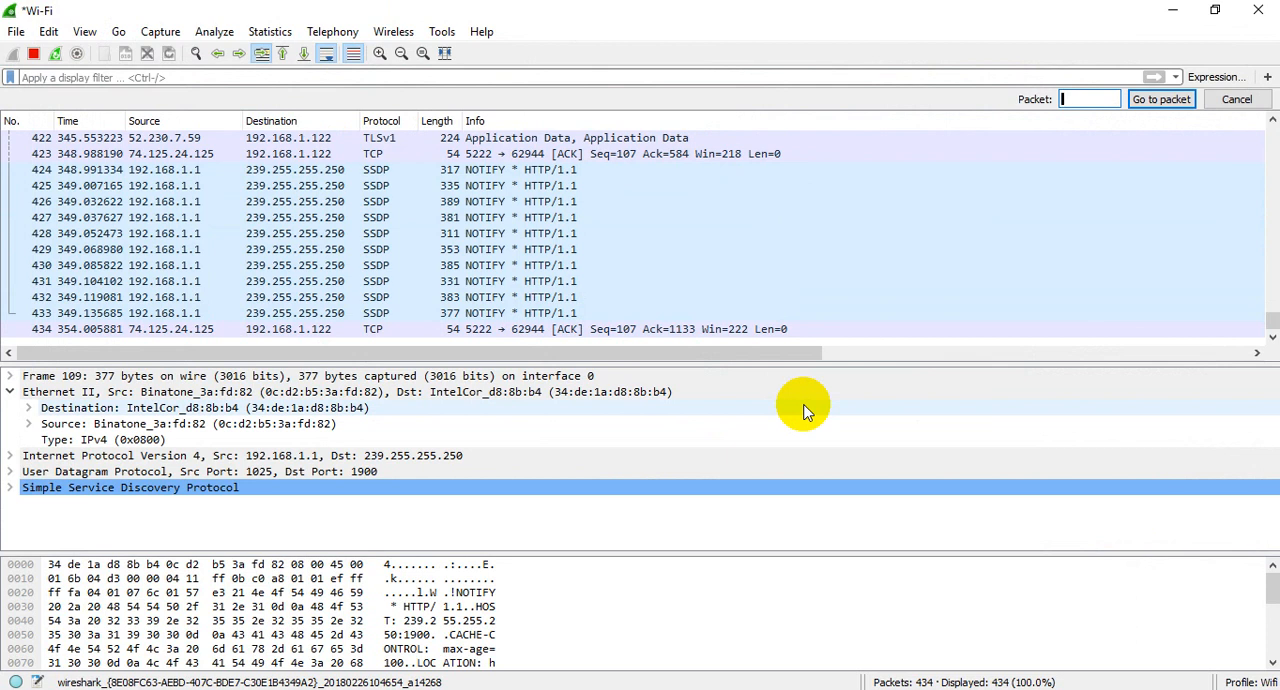
Step: Select packet 424, the SSDP NOTIFY packet from 192.168.1.1, to show its details
click(186, 170)
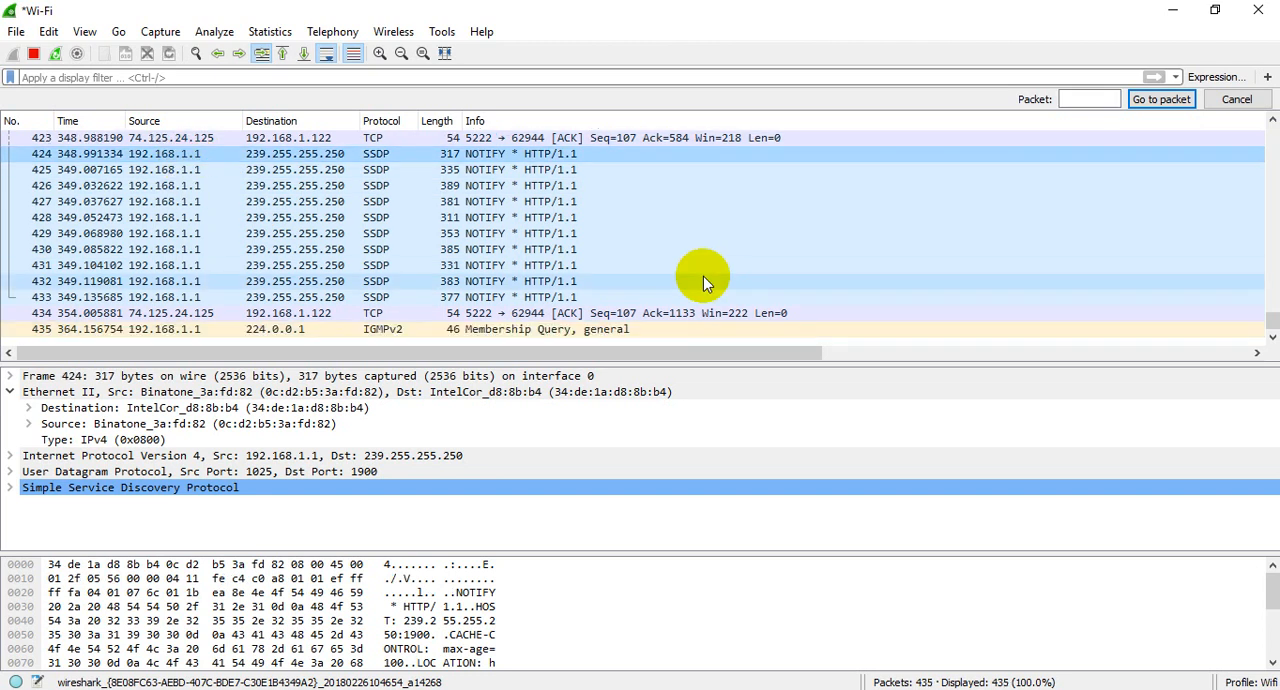